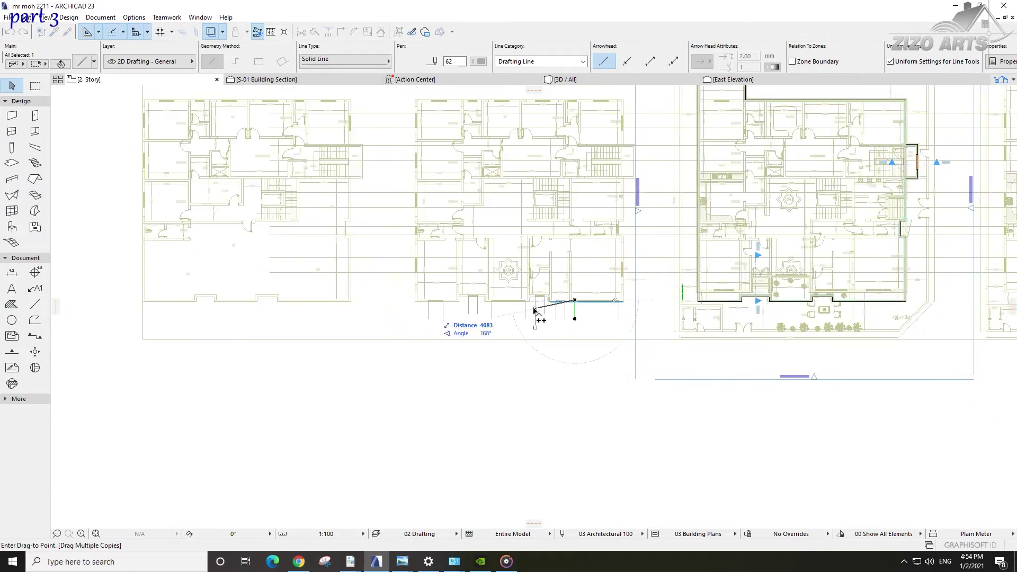
Step: Place the remaining guide line copies at the window edges along the front wall of the middle reference plan
{"action": "scroll", "coordinate": [538, 293], "scroll_direction": "up", "scroll_amount": 3}
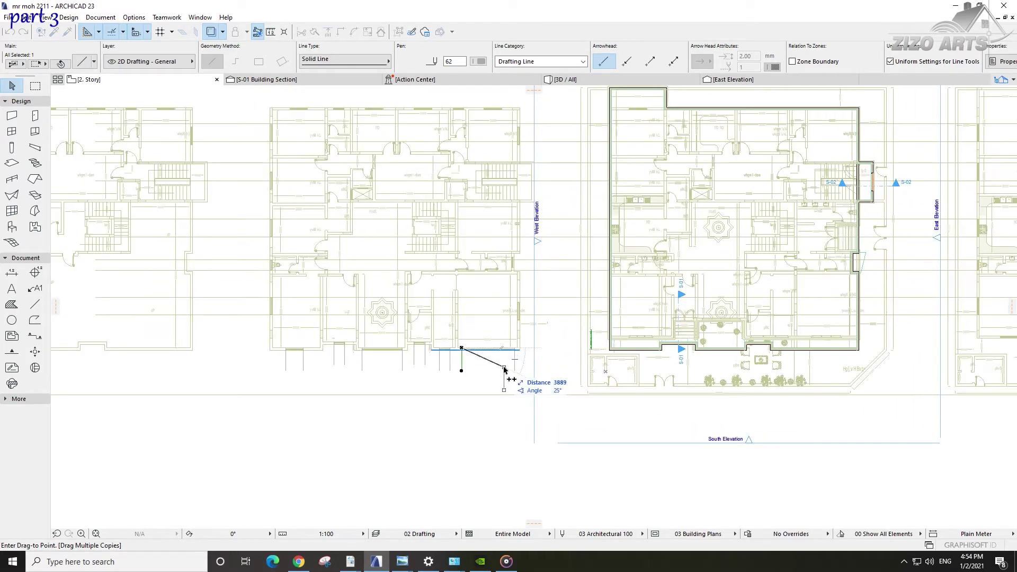
{"action": "left_click", "coordinate": [465, 383]}
{"action": "scroll", "coordinate": [427, 385], "scroll_direction": "up", "scroll_amount": 3}
{"action": "left_click", "coordinate": [351, 385]}
Step: Copy all twelve window guide lines from the reference plan to the modelled building, matching the lower-right outer wall corners
{"action": "left_click_drag", "start_coordinate": [224, 439], "coordinate": [617, 328]}
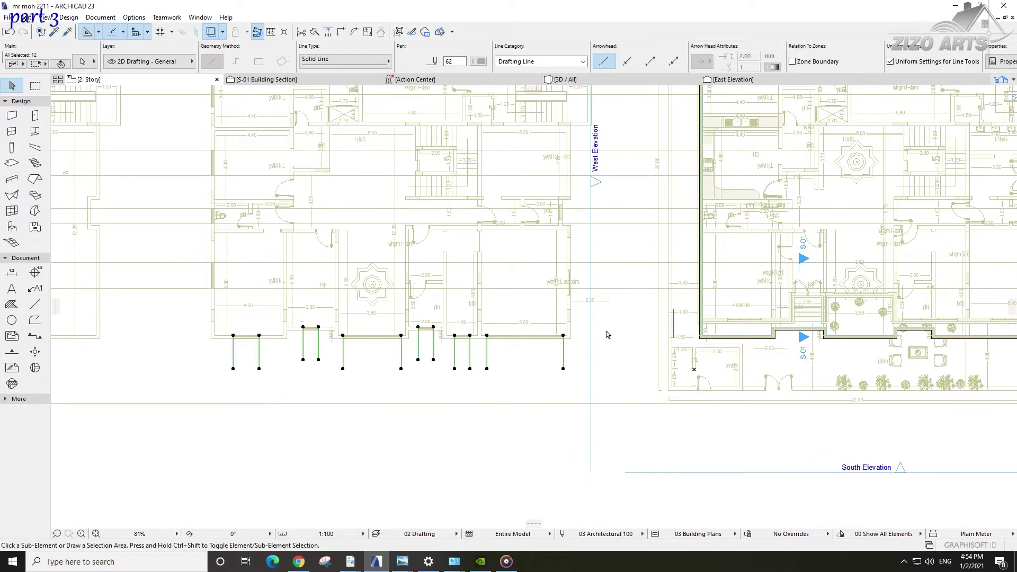
{"action": "key", "text": "ctrl+shift+d"}
{"action": "scroll", "coordinate": [606, 338], "scroll_direction": "up", "scroll_amount": 4}
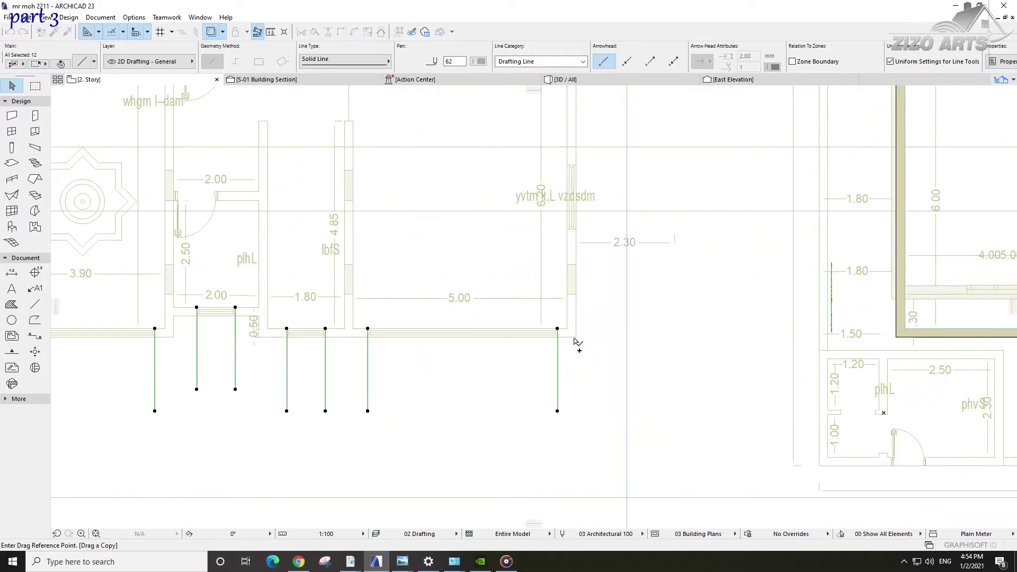
{"action": "left_click", "coordinate": [575, 337]}
{"action": "scroll", "coordinate": [594, 340], "scroll_direction": "down", "scroll_amount": 4}
{"action": "scroll", "coordinate": [688, 318], "scroll_direction": "up", "scroll_amount": 2}
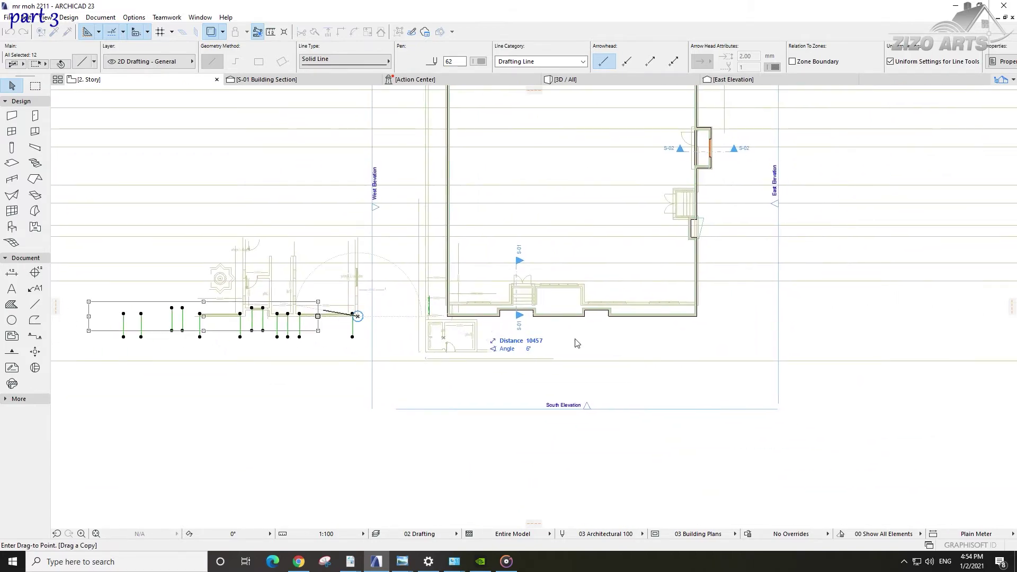
{"action": "scroll", "coordinate": [753, 299], "scroll_direction": "up", "scroll_amount": 3}
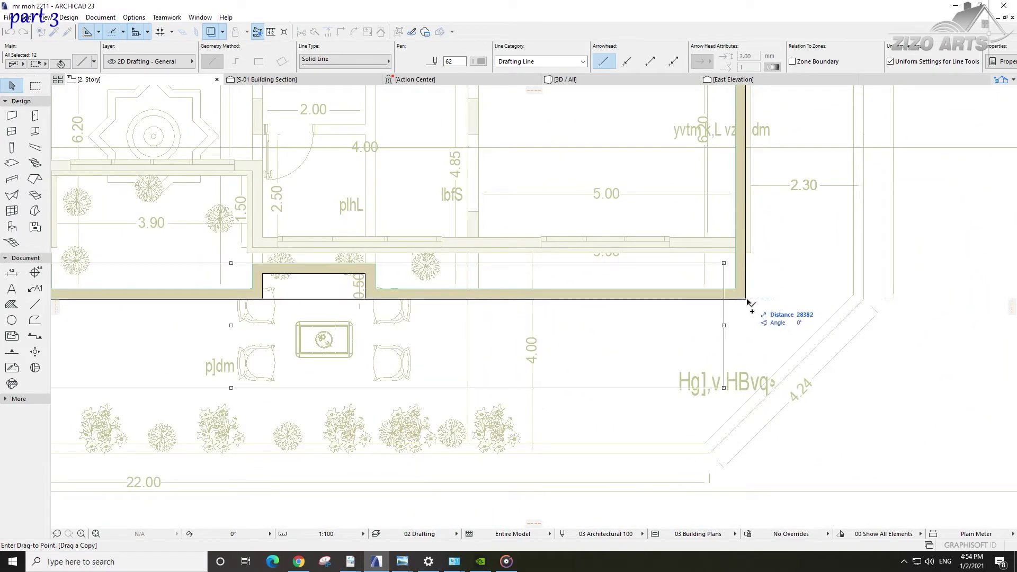
{"action": "left_click", "coordinate": [748, 301]}
{"action": "left_click", "coordinate": [603, 331]}
Step: Open the default settings of the Window tool at the Sliding Windows 23 library folder
{"action": "scroll", "coordinate": [611, 320], "scroll_direction": "down", "scroll_amount": 2}
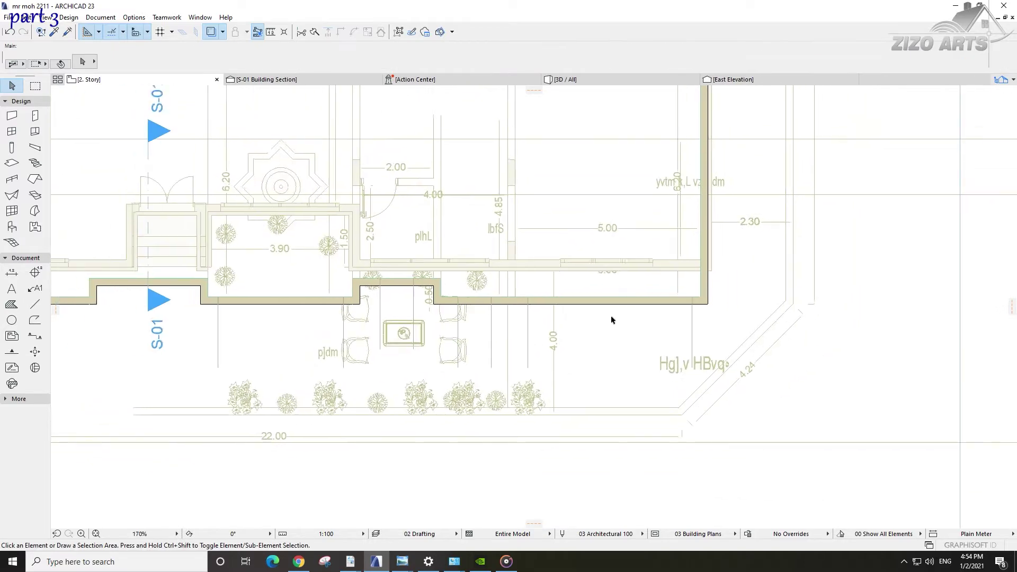
{"action": "scroll", "coordinate": [587, 314], "scroll_direction": "up", "scroll_amount": 3}
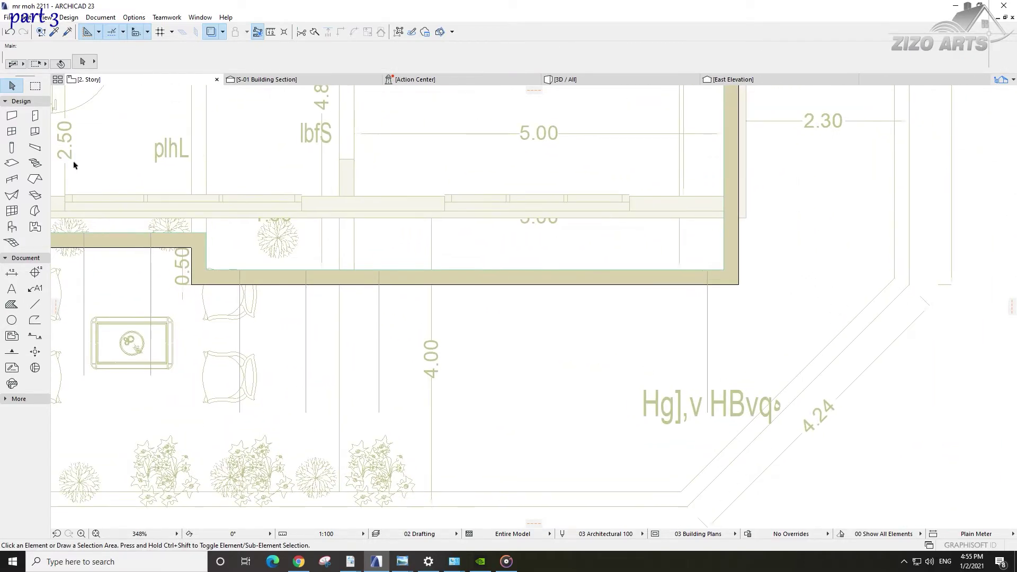
{"action": "left_click", "coordinate": [12, 131]}
{"action": "left_click", "coordinate": [82, 61]}
{"action": "scroll", "coordinate": [315, 355], "scroll_direction": "down", "scroll_amount": 5}
{"action": "left_click", "coordinate": [263, 233]}
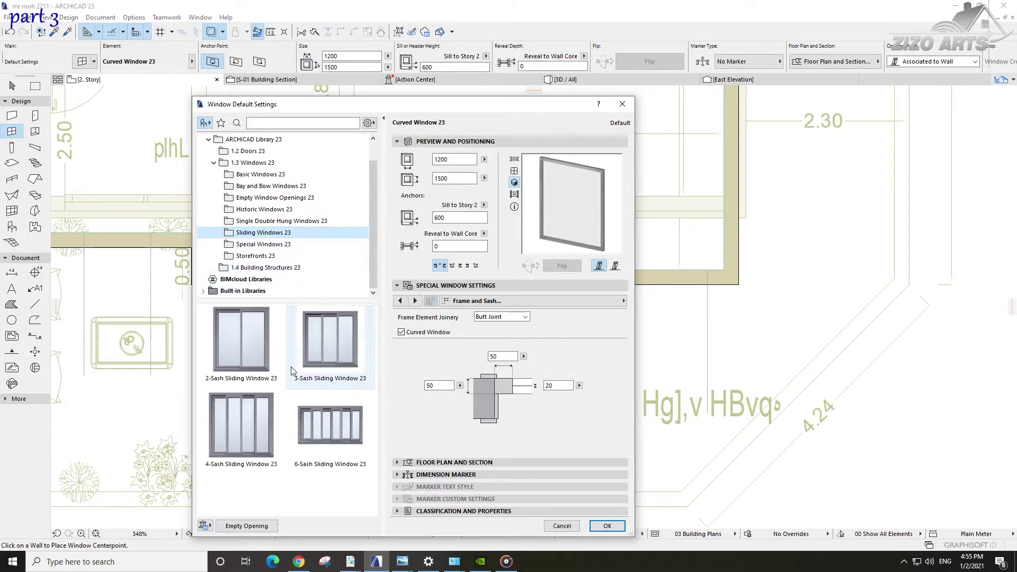
Step: Examine the hung, historic, empty opening, bay and bow, and basic window types in the library
{"action": "mouse_move", "coordinate": [374, 240]}
{"action": "left_mouse_down"}
{"action": "mouse_move", "coordinate": [374, 218]}
{"action": "mouse_move", "coordinate": [376, 256]}
{"action": "left_mouse_up"}
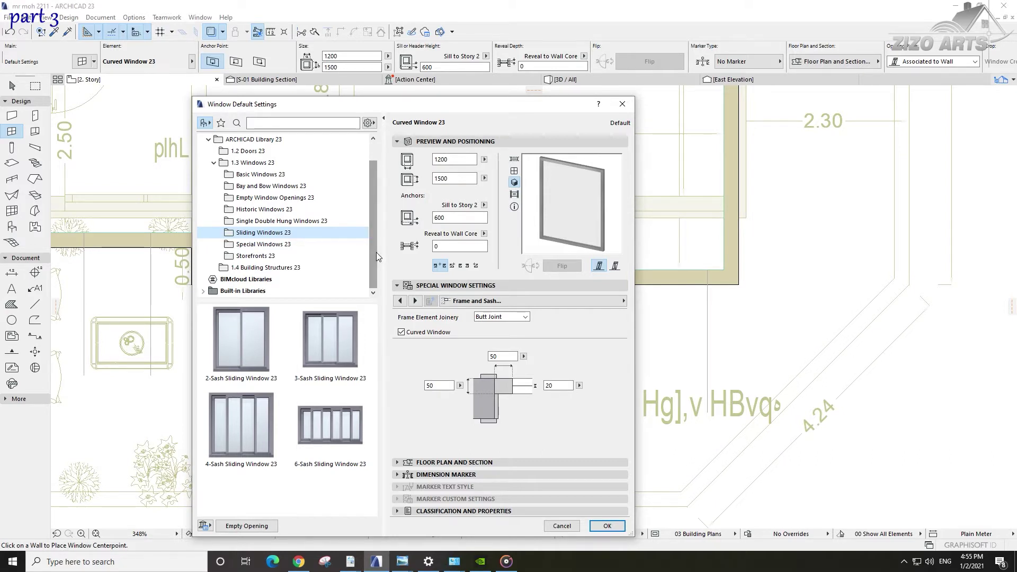
{"action": "left_click", "coordinate": [261, 222]}
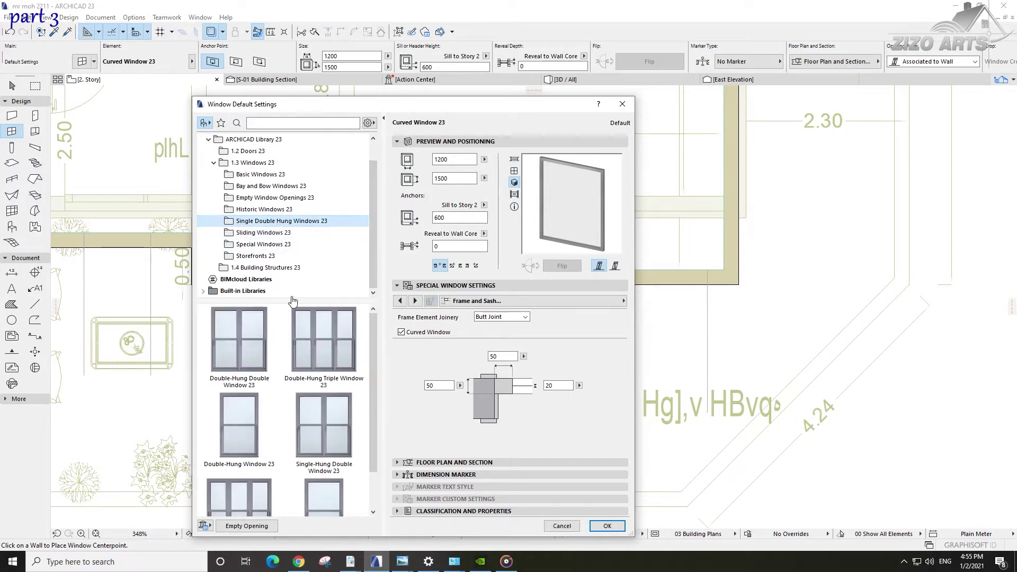
{"action": "left_click", "coordinate": [260, 209]}
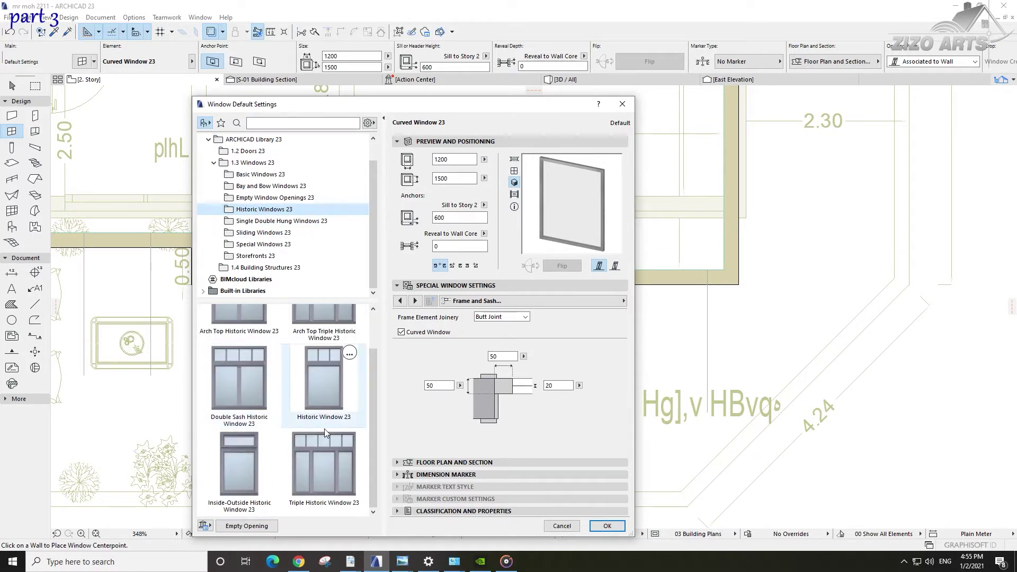
{"action": "left_click", "coordinate": [271, 197]}
{"action": "left_click", "coordinate": [268, 186]}
{"action": "left_click", "coordinate": [264, 174]}
{"action": "scroll", "coordinate": [272, 382], "scroll_direction": "down", "scroll_amount": 3}
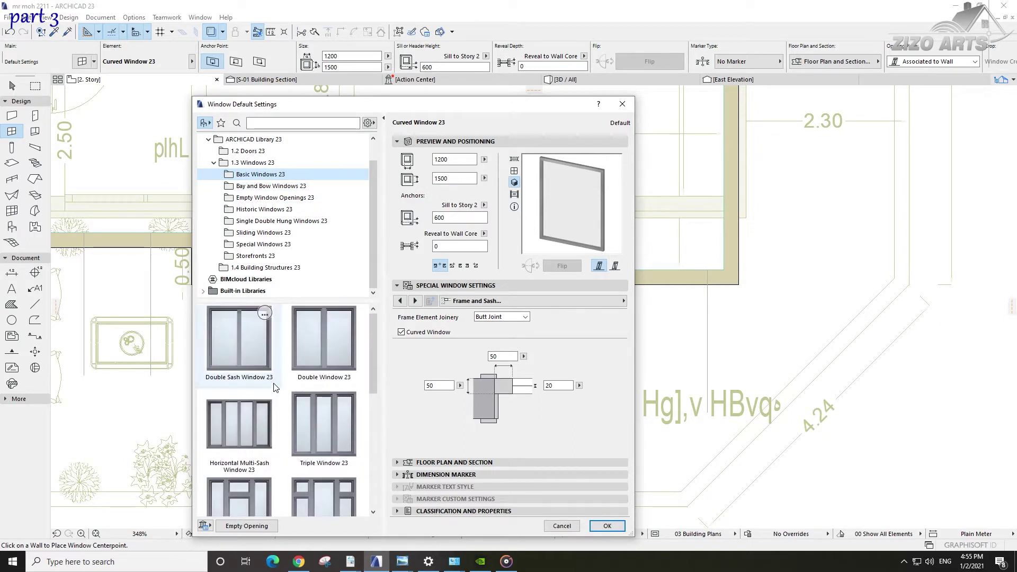
{"action": "left_click", "coordinate": [267, 186]}
{"action": "left_click", "coordinate": [261, 199]}
{"action": "left_click", "coordinate": [264, 209]}
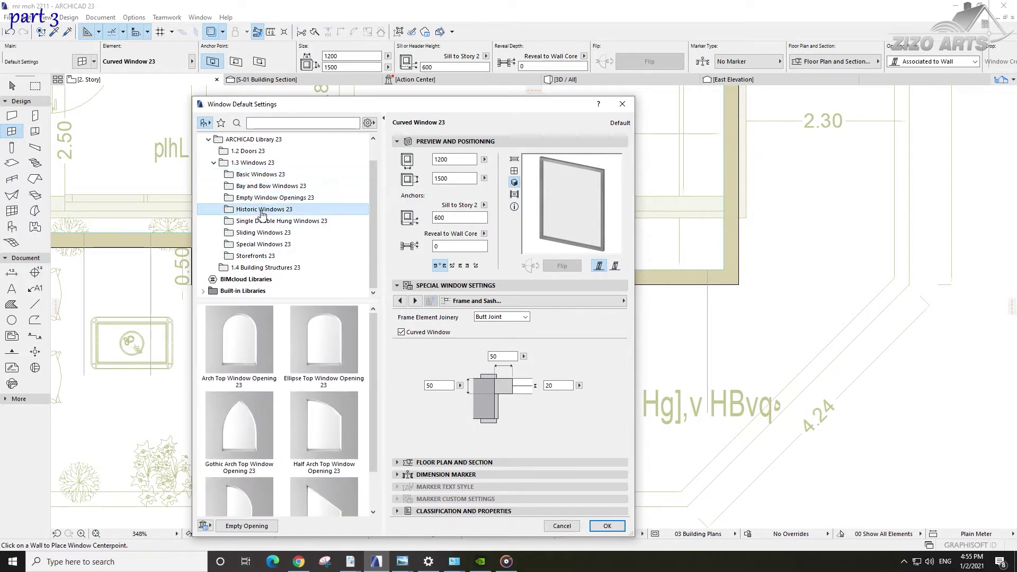
{"action": "scroll", "coordinate": [290, 421], "scroll_direction": "down", "scroll_amount": 2}
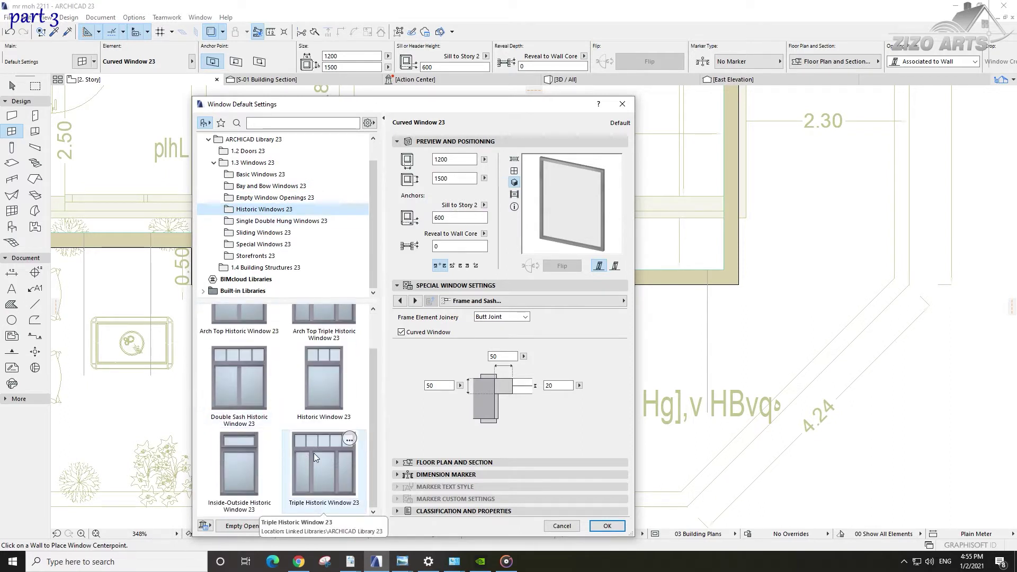
{"action": "scroll", "coordinate": [319, 446], "scroll_direction": "up", "scroll_amount": 3}
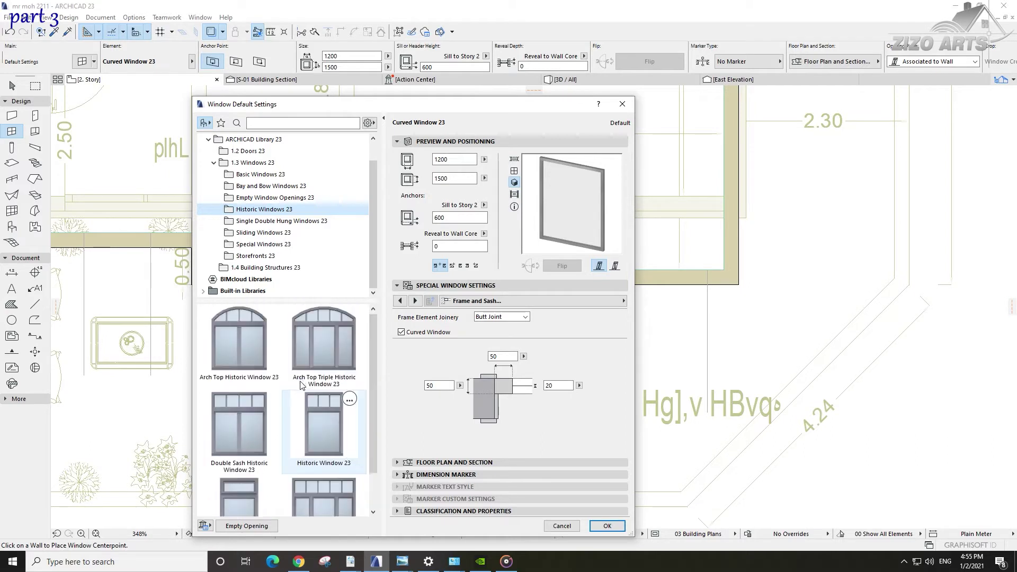
{"action": "left_click", "coordinate": [270, 221]}
{"action": "scroll", "coordinate": [239, 423], "scroll_direction": "down", "scroll_amount": 1}
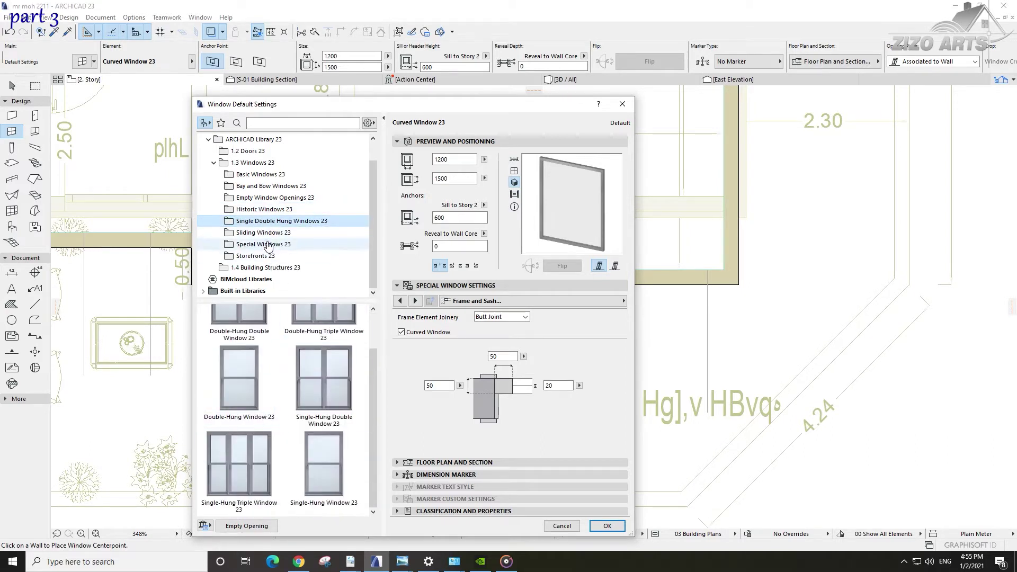
Step: Choose 3-Sash Sliding Window 23 as the default window and set its upper transom to None
{"action": "left_click", "coordinate": [263, 232]}
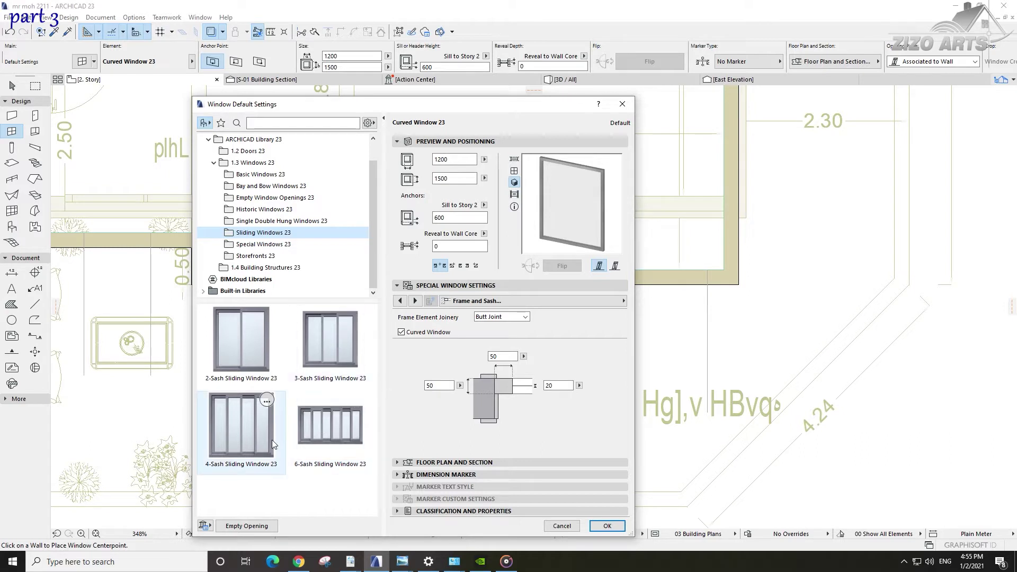
{"action": "left_click", "coordinate": [323, 340]}
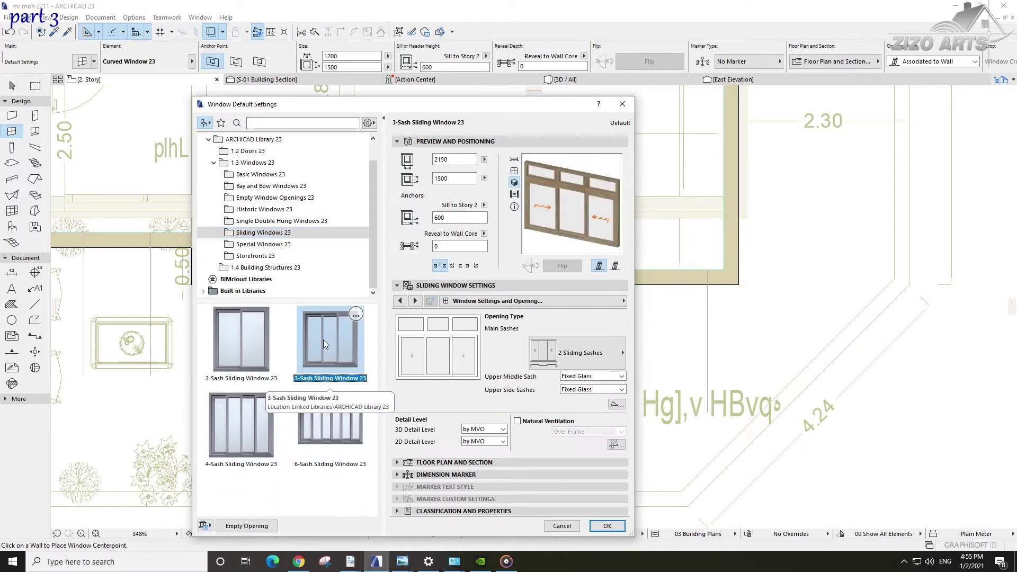
{"action": "left_click", "coordinate": [399, 301]}
{"action": "left_click", "coordinate": [571, 322]}
{"action": "left_click", "coordinate": [628, 318]}
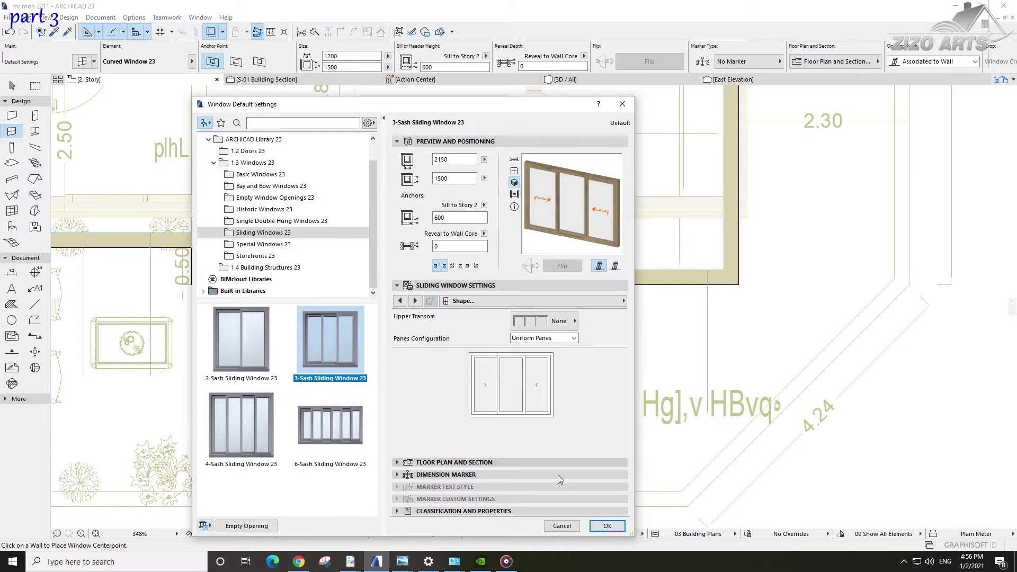
{"action": "left_click", "coordinate": [607, 525]}
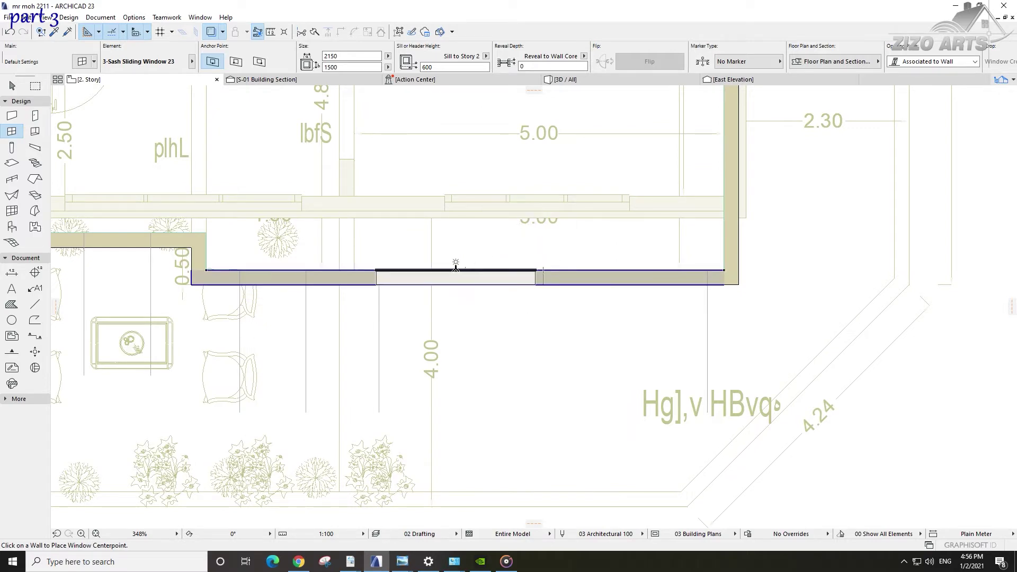
Step: Set the default sliding window's width to 3000 mm
{"action": "left_click", "coordinate": [84, 62]}
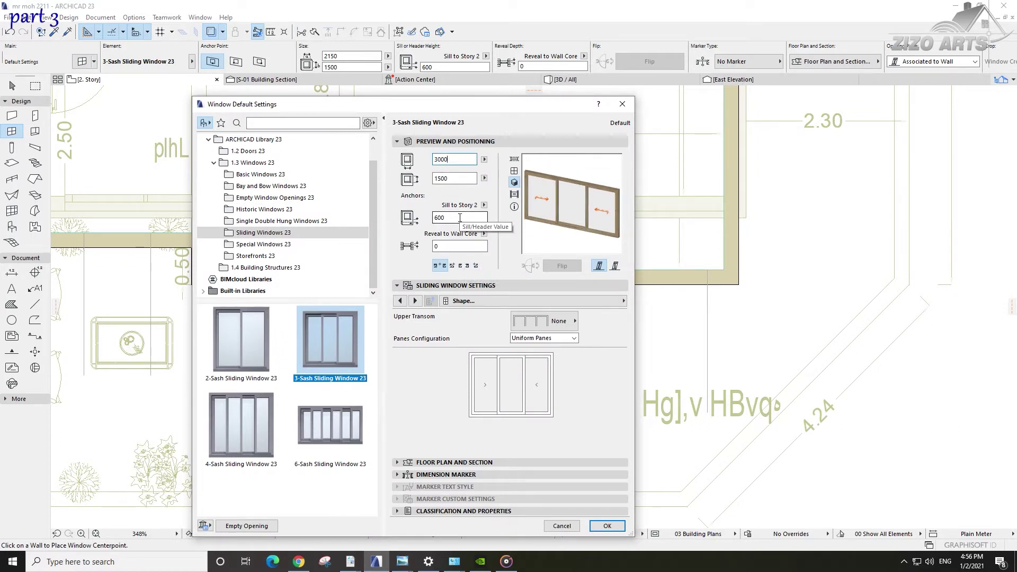
{"action": "left_click_drag", "start_coordinate": [460, 217], "coordinate": [435, 218]}
{"action": "left_click", "coordinate": [607, 525]}
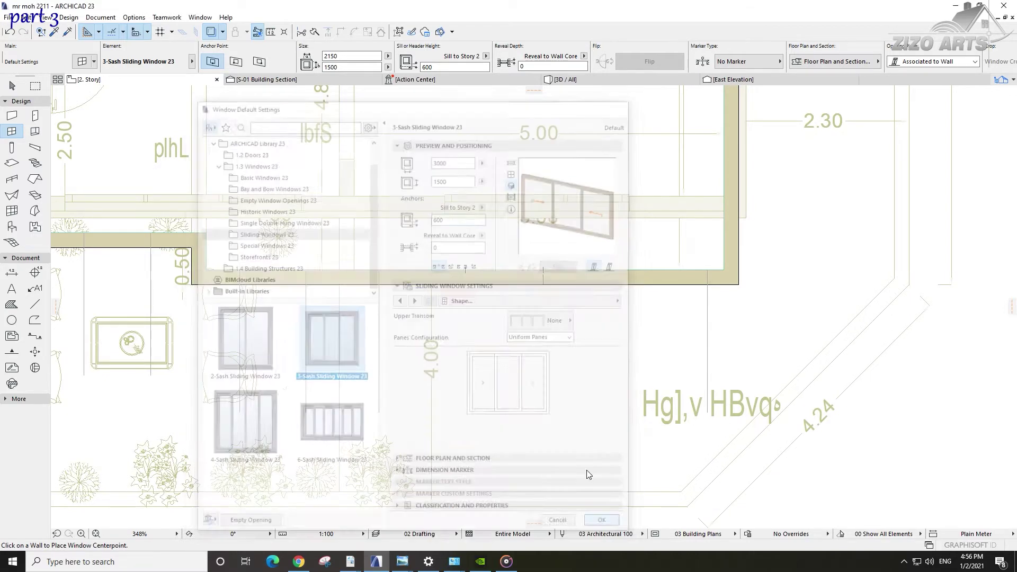
Step: Set the default window width to 4000 mm and place one window between the rightmost guide lines in the front wall
{"action": "left_click", "coordinate": [81, 61]}
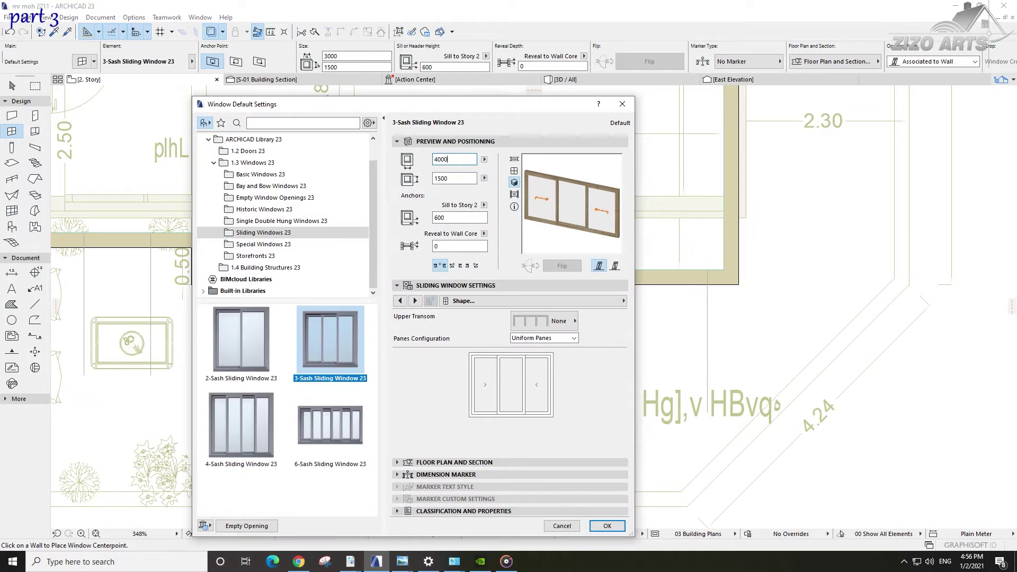
{"action": "key", "text": "Return"}
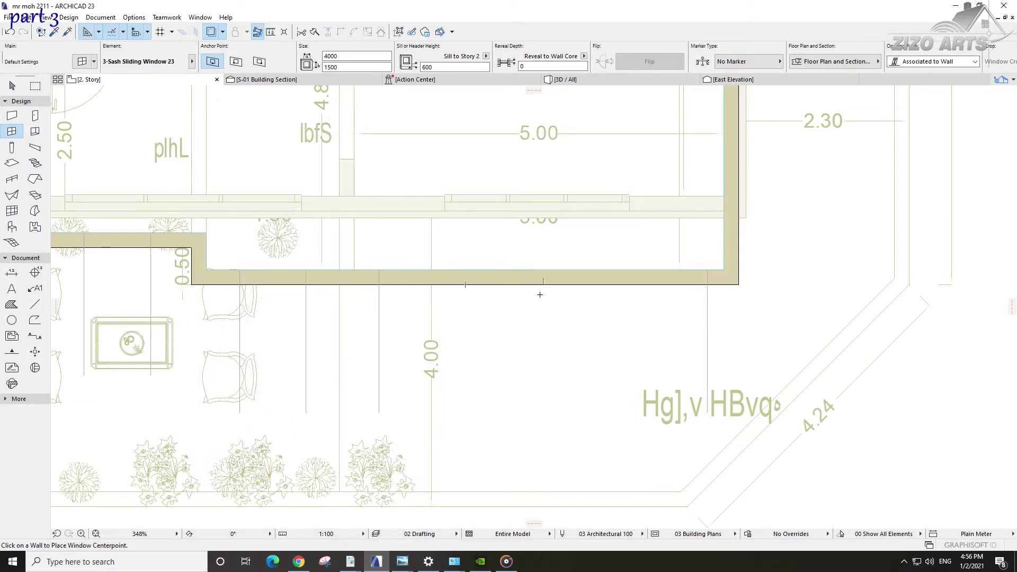
{"action": "left_click", "coordinate": [543, 277]}
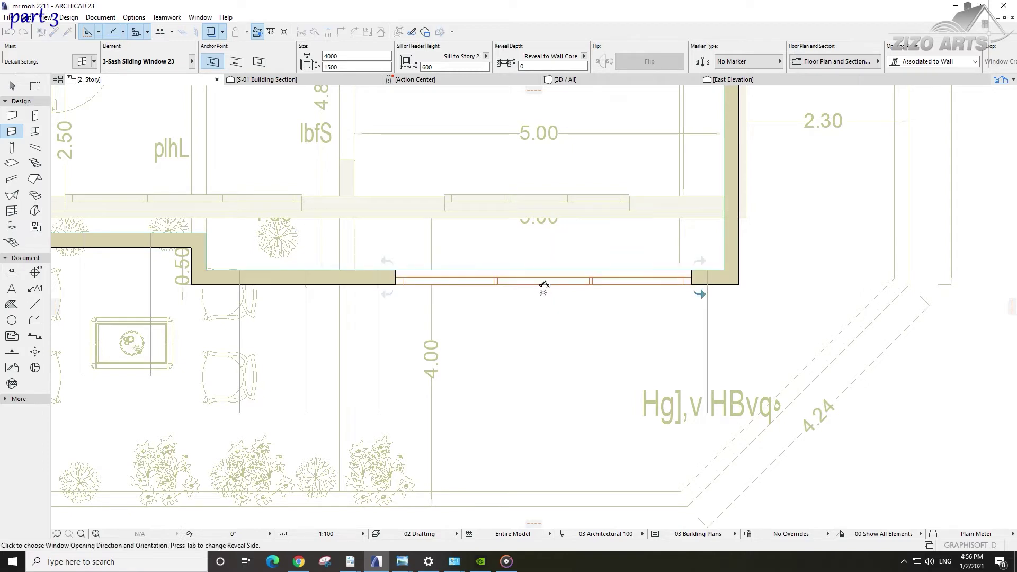
{"action": "left_click", "coordinate": [547, 243]}
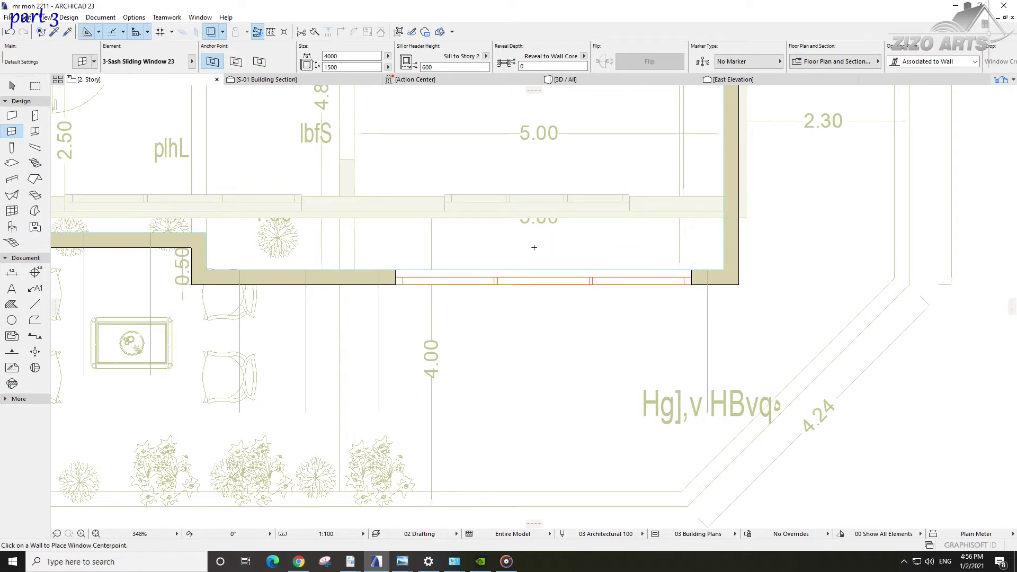
{"action": "key", "text": "Escape"}
Step: Open the South Elevation and bring the new upper-floor sliding window into view
{"action": "scroll", "coordinate": [537, 286], "scroll_direction": "down", "scroll_amount": 6}
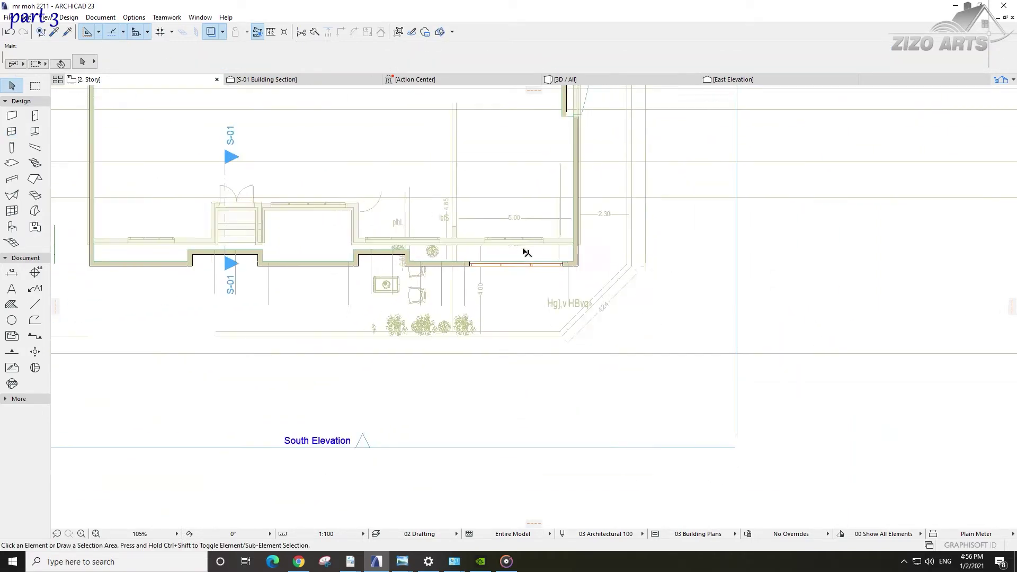
{"action": "scroll", "coordinate": [517, 258], "scroll_direction": "up", "scroll_amount": 3}
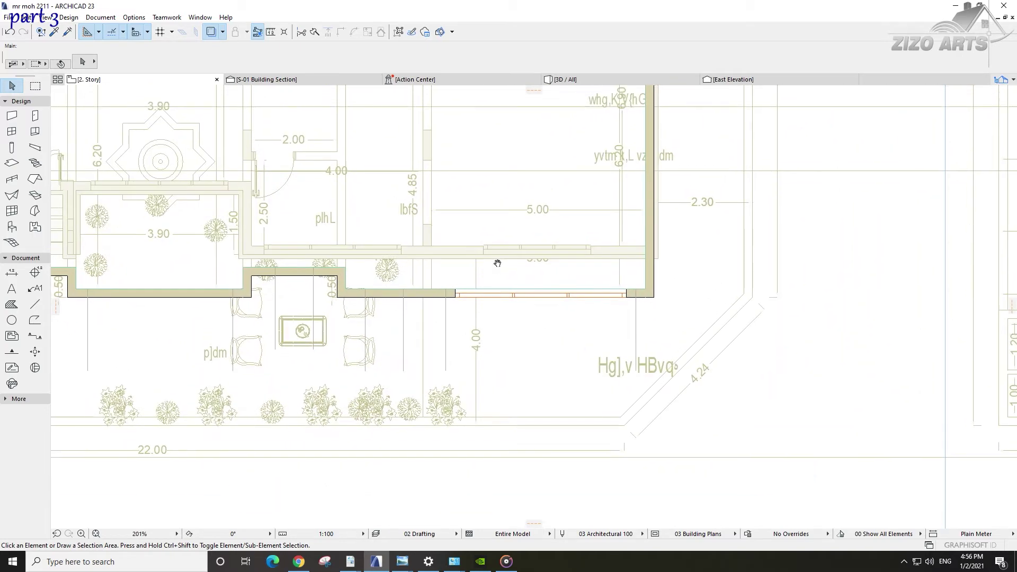
{"action": "left_click", "coordinate": [1012, 80]}
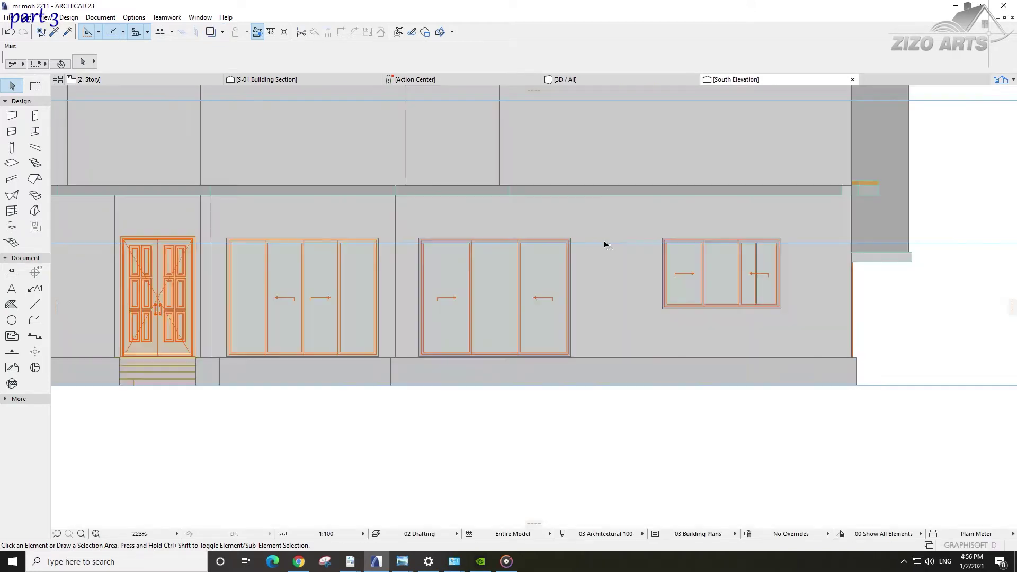
{"action": "scroll", "coordinate": [608, 240], "scroll_direction": "down", "scroll_amount": 4}
{"action": "scroll", "coordinate": [698, 173], "scroll_direction": "up", "scroll_amount": 8}
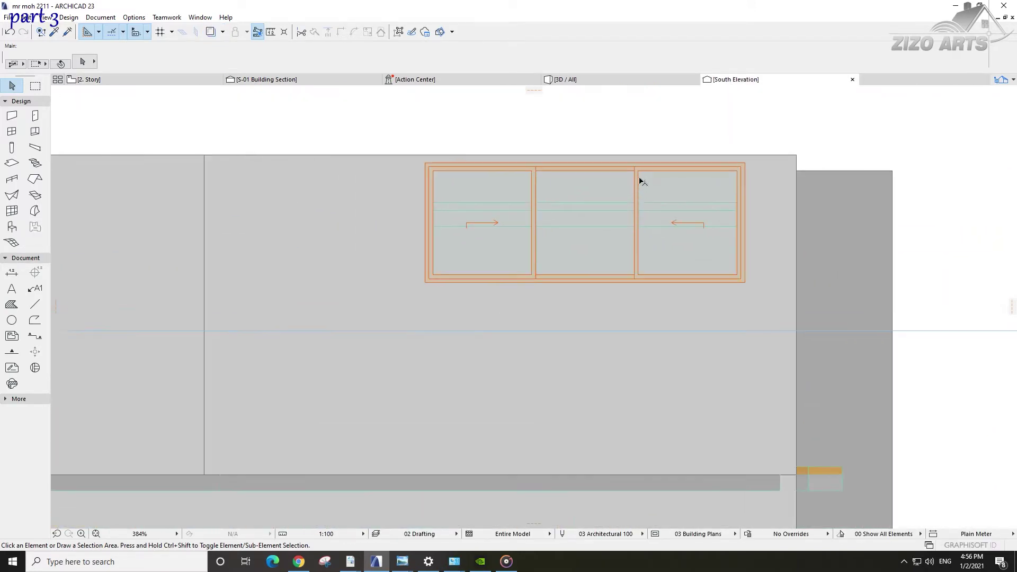
Step: Set the sill height of the upper-floor sliding window to 0
{"action": "left_click", "coordinate": [634, 168]}
{"action": "scroll", "coordinate": [630, 171], "scroll_direction": "down", "scroll_amount": 4}
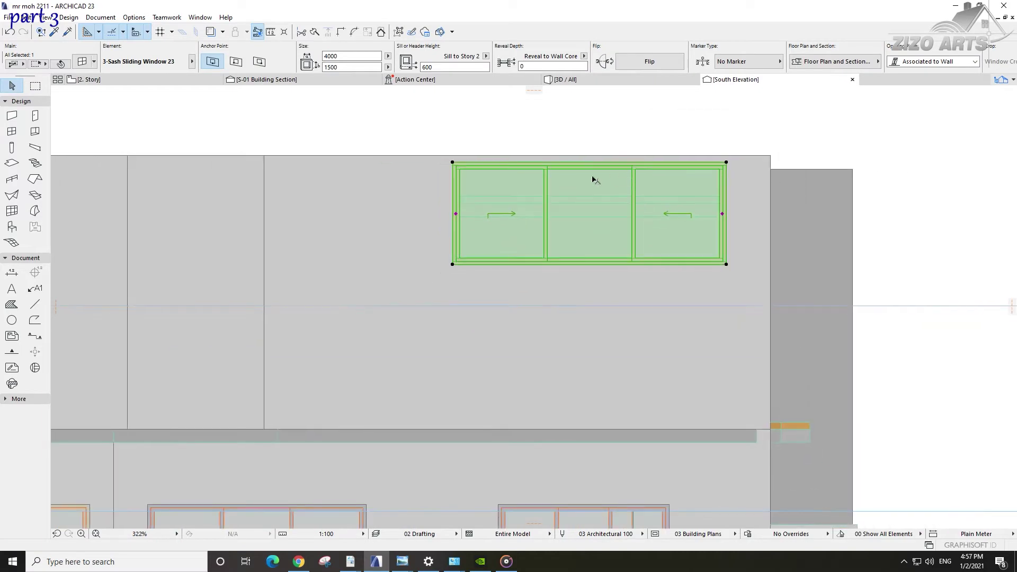
{"action": "key", "text": "Escape"}
{"action": "left_click", "coordinate": [607, 168]}
{"action": "key", "text": "ctrl+t"}
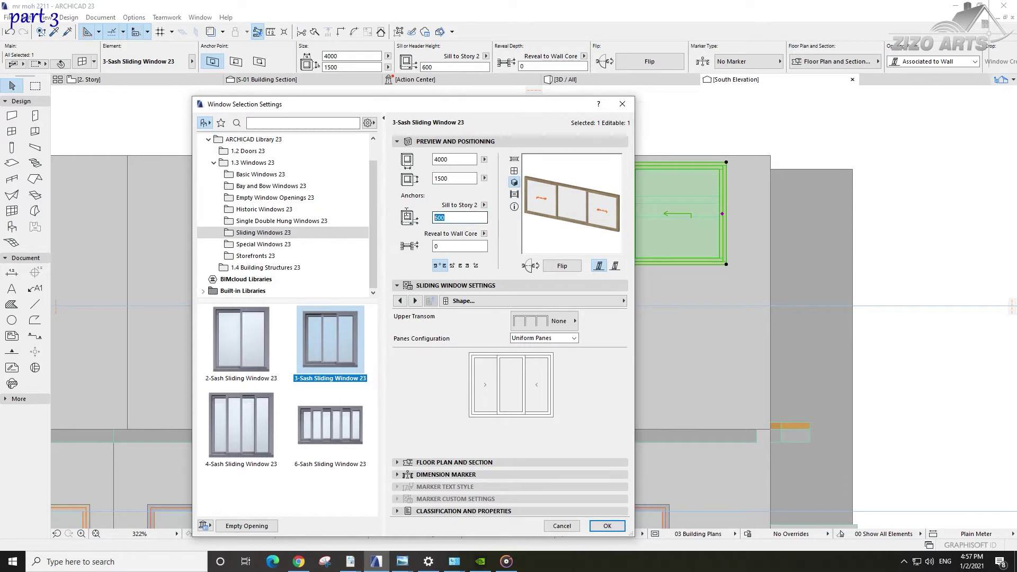
{"action": "key", "text": "Return"}
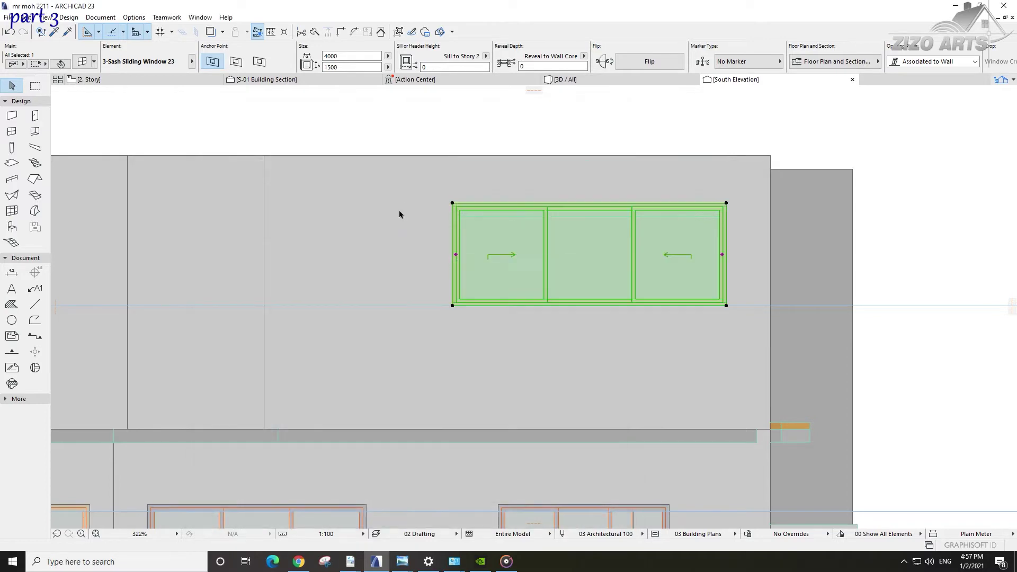
Step: Add a vertical dimension chain beside the upper-floor window, linking the story level lines, the slab edge and the base of the building
{"action": "scroll", "coordinate": [451, 264], "scroll_direction": "down", "scroll_amount": 5}
{"action": "scroll", "coordinate": [451, 263], "scroll_direction": "up", "scroll_amount": 5}
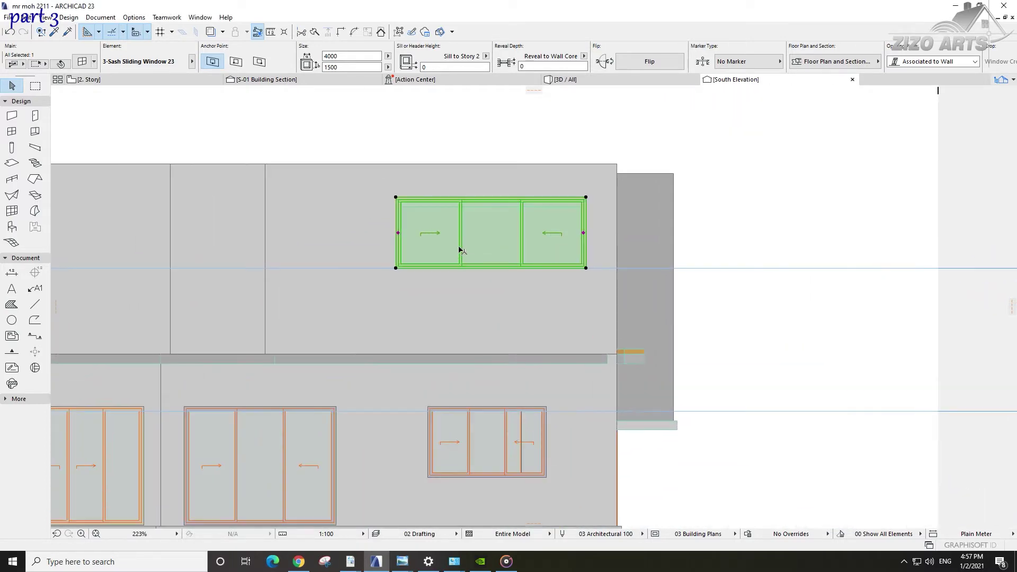
{"action": "left_click", "coordinate": [12, 271]}
{"action": "scroll", "coordinate": [388, 366], "scroll_direction": "up", "scroll_amount": 2}
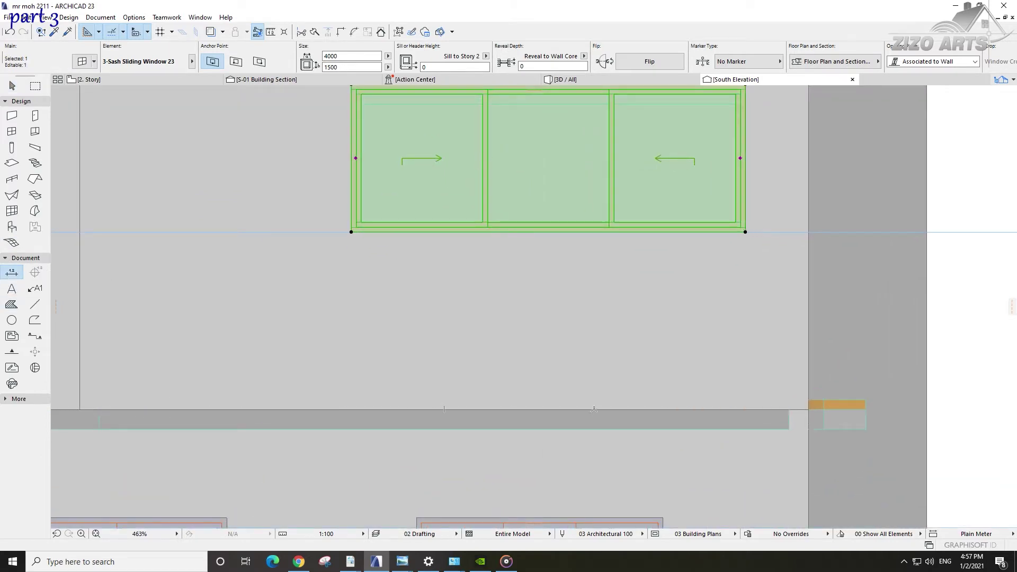
{"action": "key", "text": "Escape"}
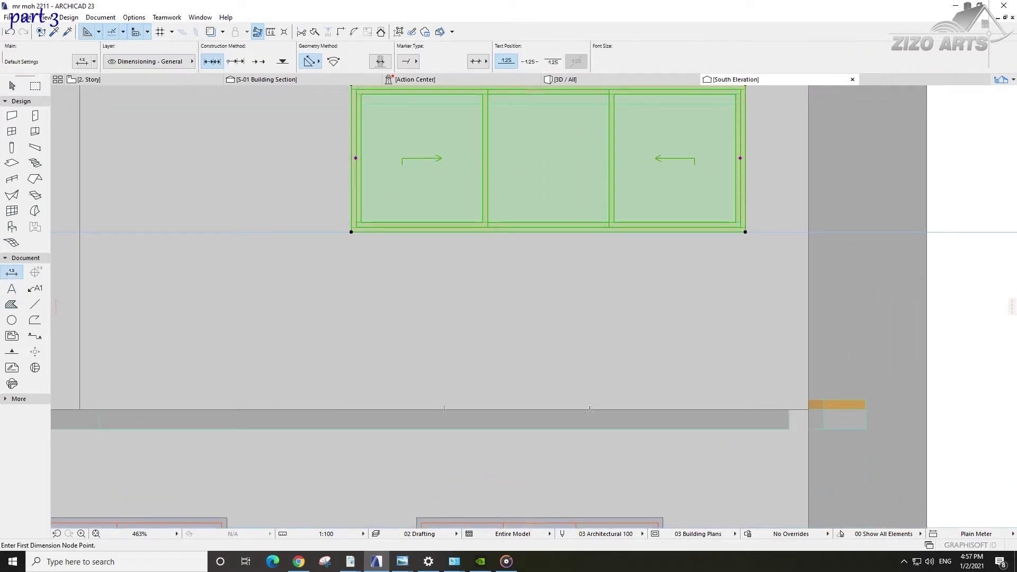
{"action": "left_click", "coordinate": [789, 409]}
{"action": "left_click", "coordinate": [762, 232]}
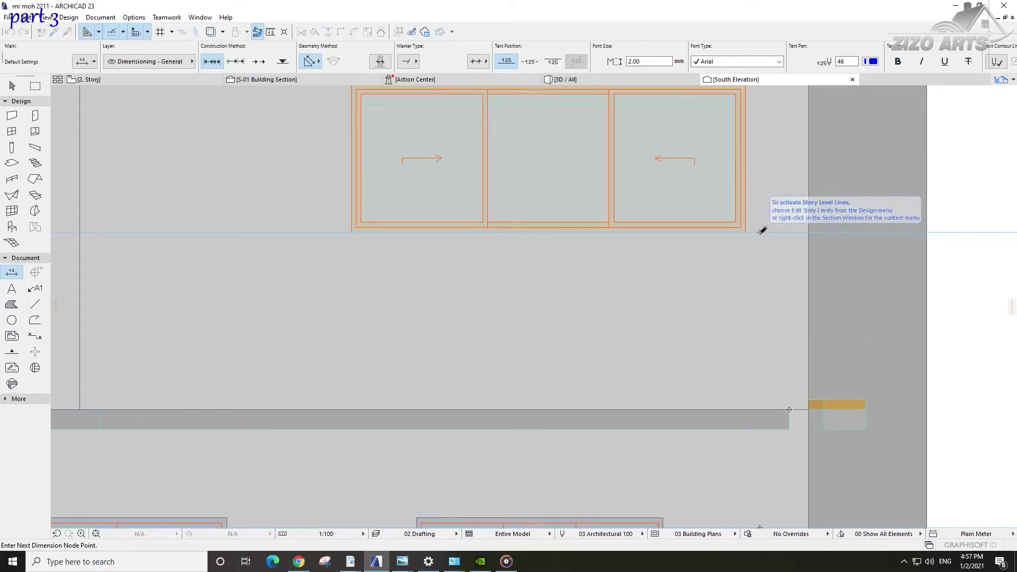
{"action": "right_click", "coordinate": [761, 228]}
{"action": "left_click", "coordinate": [768, 297]}
{"action": "left_click", "coordinate": [764, 305]}
{"action": "scroll", "coordinate": [764, 304], "scroll_direction": "down", "scroll_amount": 5}
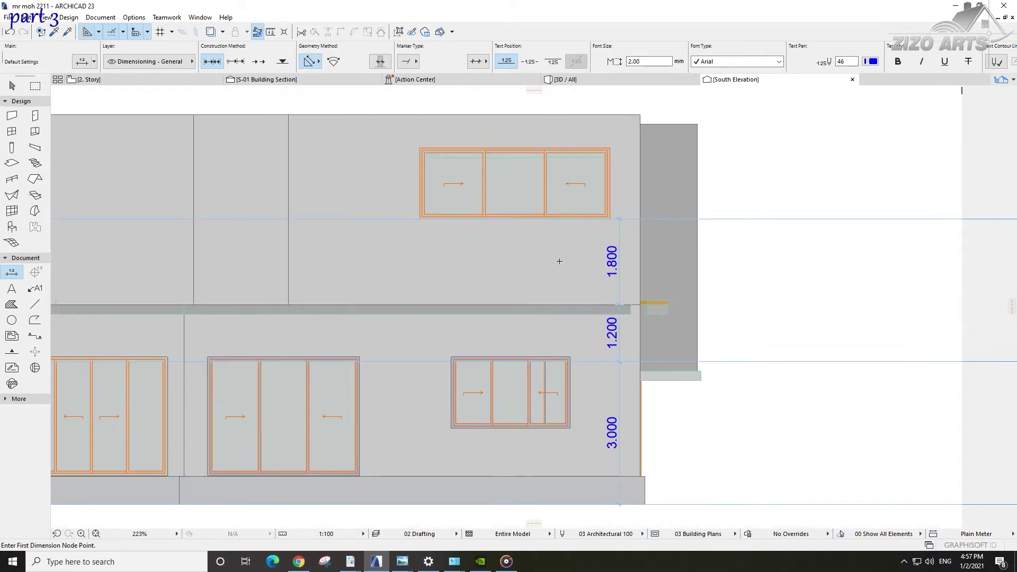
{"action": "scroll", "coordinate": [572, 257], "scroll_direction": "up", "scroll_amount": 3}
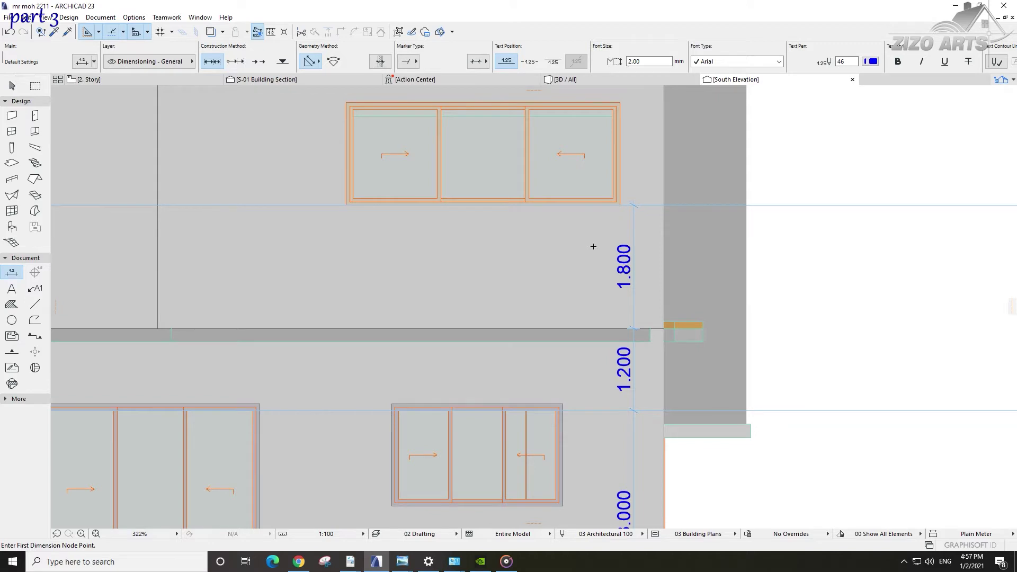
{"action": "scroll", "coordinate": [587, 250], "scroll_direction": "up", "scroll_amount": 2}
{"action": "scroll", "coordinate": [586, 260], "scroll_direction": "down", "scroll_amount": 3}
{"action": "key", "text": "Escape"}
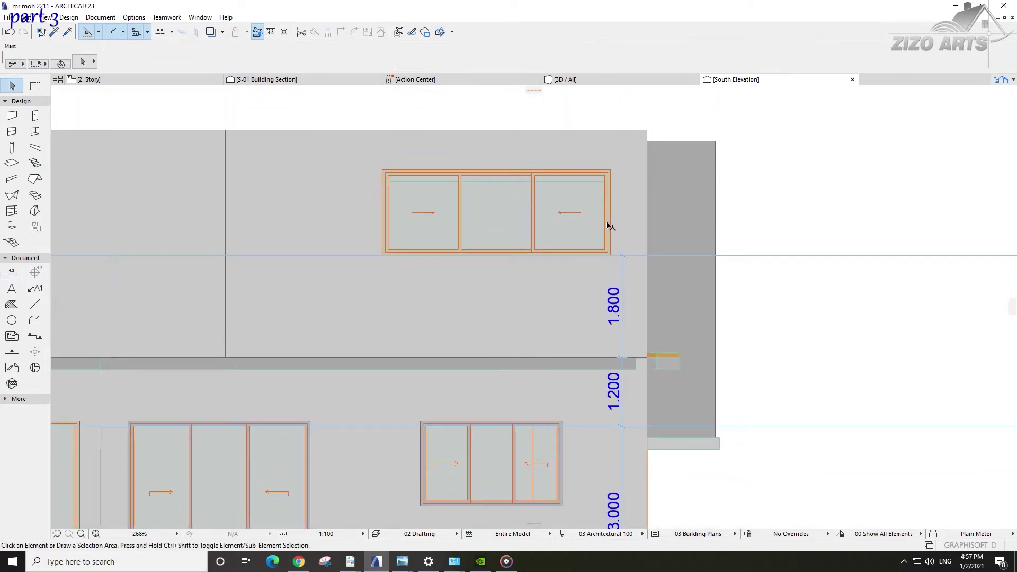
Step: Set the sill height of the upper-floor sliding window to -400
{"action": "left_click", "coordinate": [608, 225]}
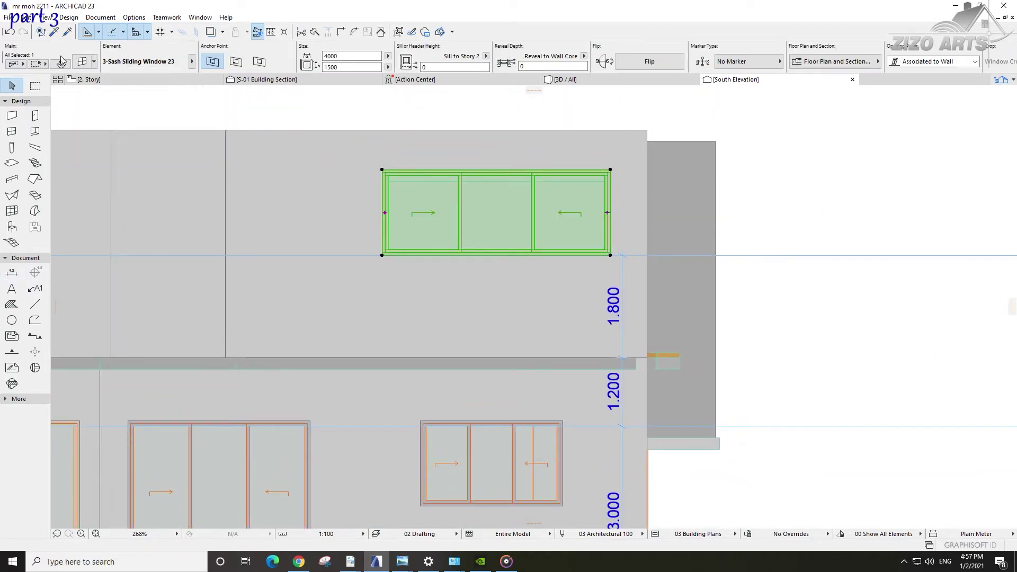
{"action": "left_click", "coordinate": [82, 61]}
{"action": "left_click", "coordinate": [459, 217]}
{"action": "type", "text": "-400"}
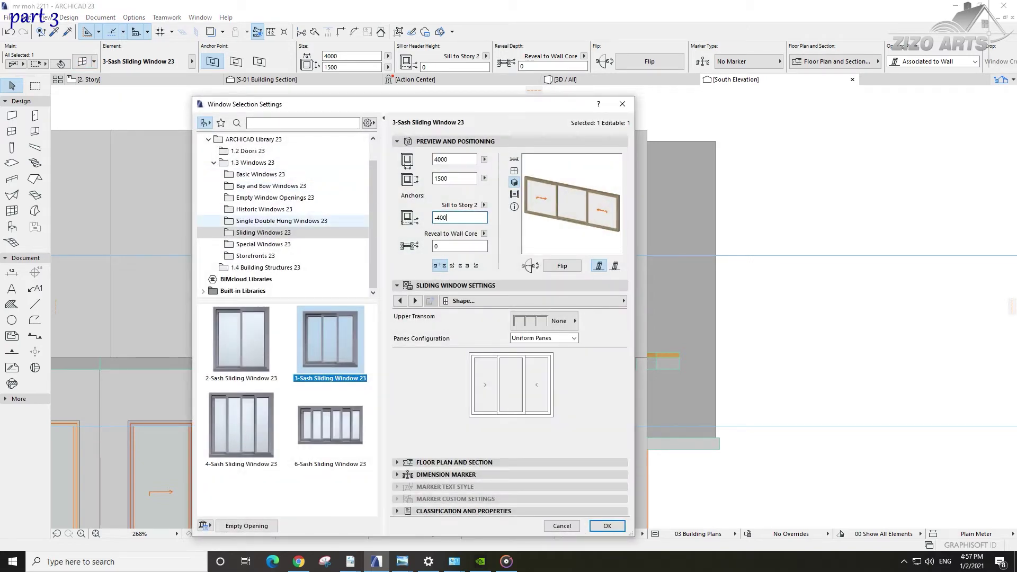
{"action": "key", "text": "Return"}
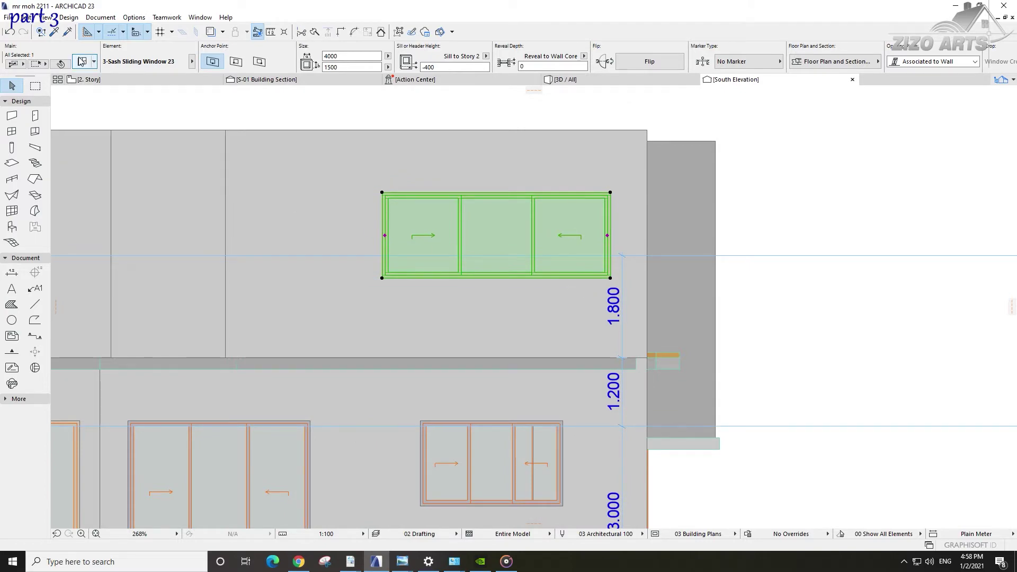
Step: Set the sill height of the upper-floor sliding window to -600
{"action": "double_click", "coordinate": [551, 260]}
{"action": "left_click", "coordinate": [461, 217]}
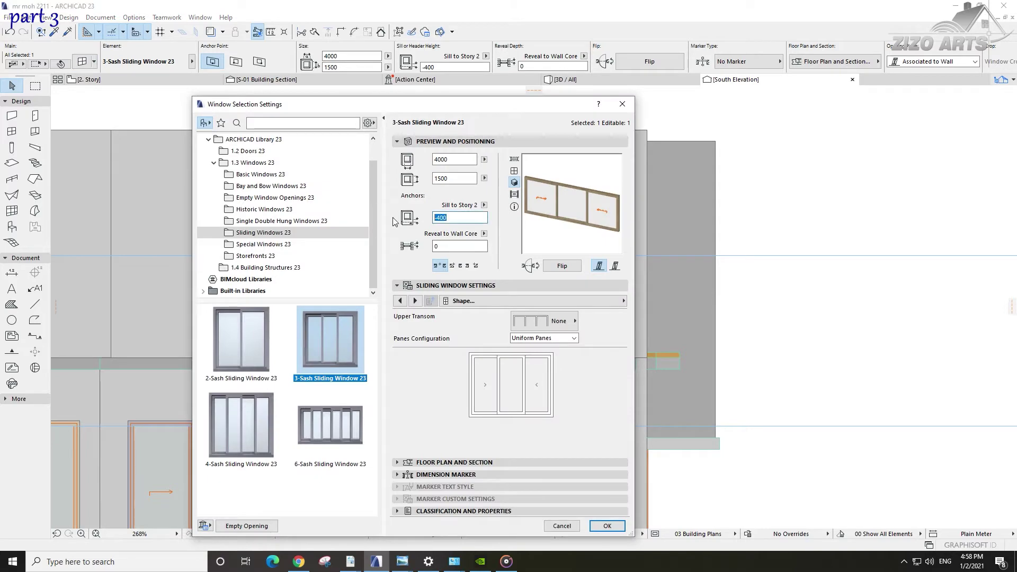
{"action": "type", "text": "-600"}
{"action": "key", "text": "Return"}
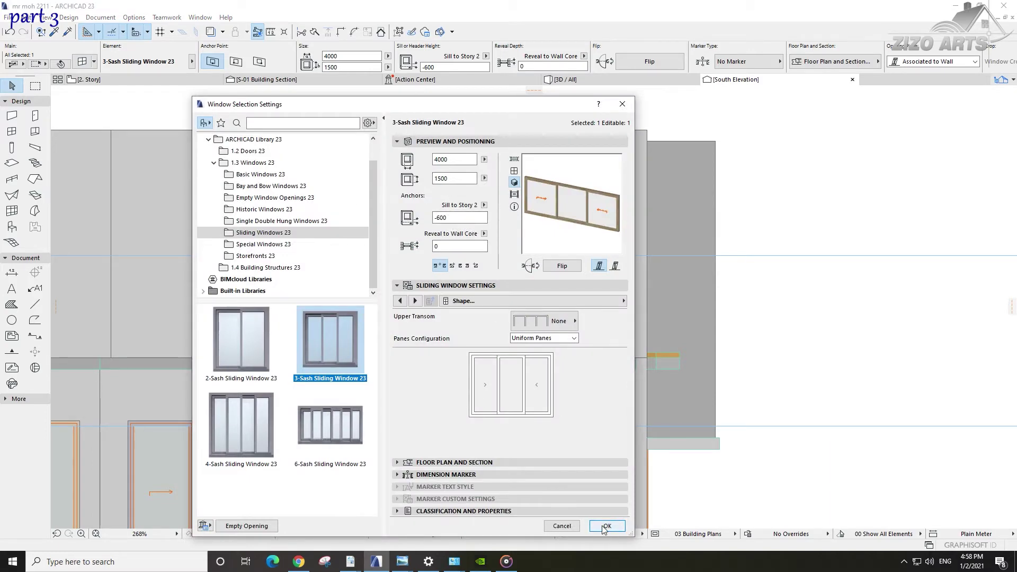
{"action": "left_click", "coordinate": [605, 526]}
Step: Set the width of the upper-floor sliding window to 4200 mm and deselect it
{"action": "left_click", "coordinate": [79, 64]}
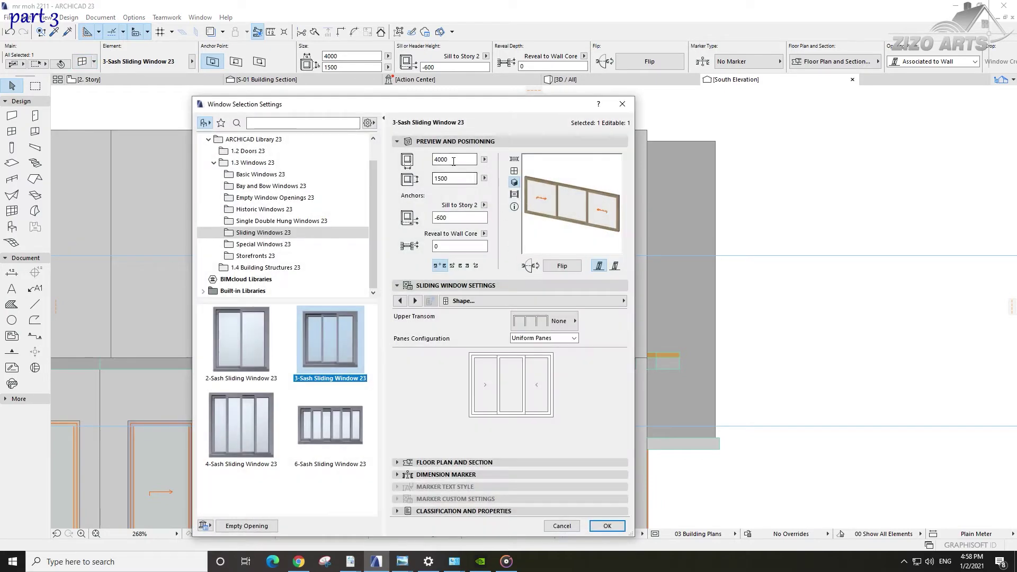
{"action": "left_click_drag", "start_coordinate": [454, 161], "coordinate": [377, 160]}
{"action": "type", "text": "4200"}
{"action": "key", "text": "Return"}
{"action": "key", "text": "Escape"}
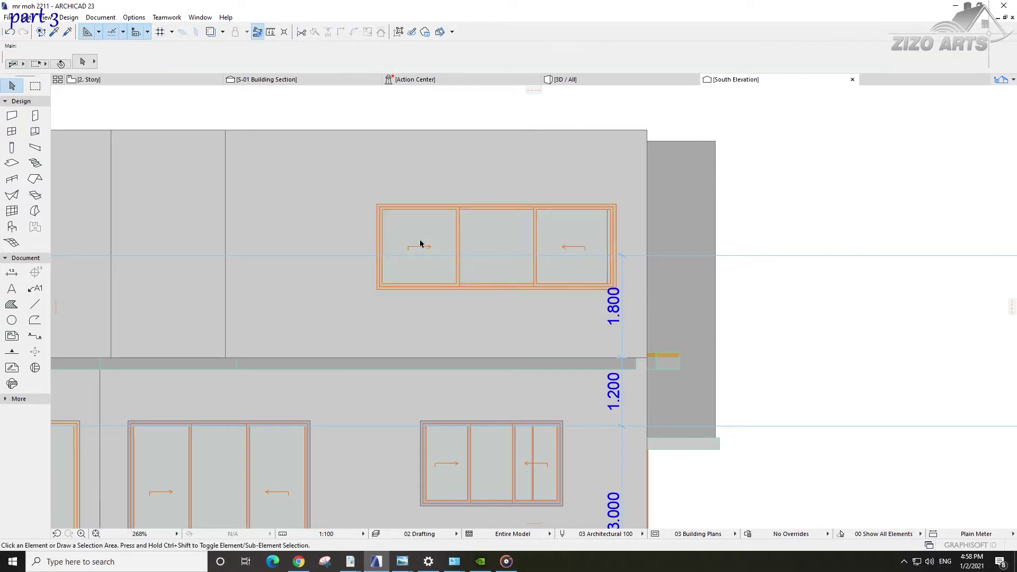
Step: Examine the widened window against the guide lines in the 2. Story plan, in the South Elevation and in the 3D view
{"action": "left_click", "coordinate": [169, 80]}
{"action": "scroll", "coordinate": [583, 297], "scroll_direction": "up", "scroll_amount": 4}
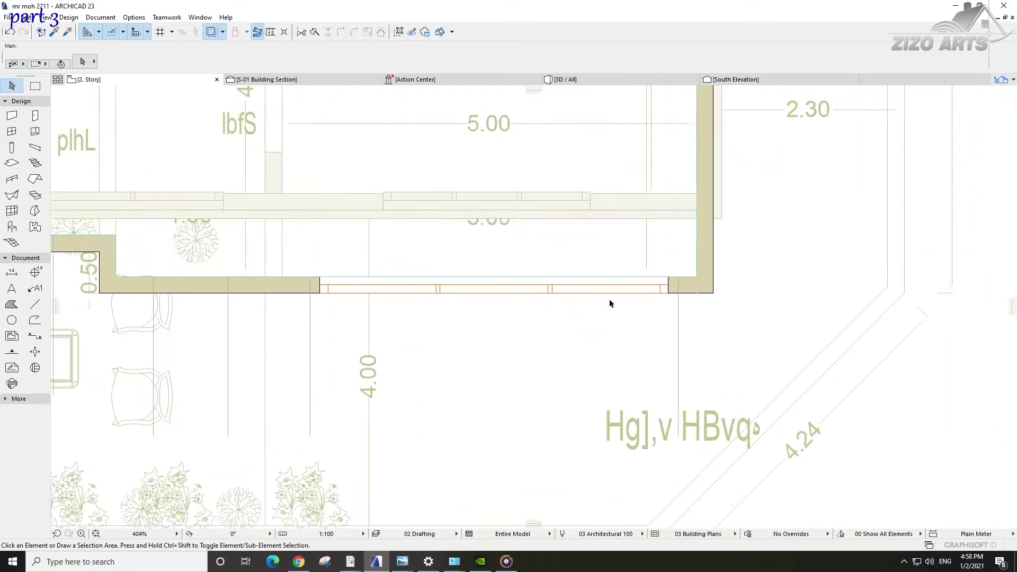
{"action": "scroll", "coordinate": [577, 301], "scroll_direction": "down", "scroll_amount": 3}
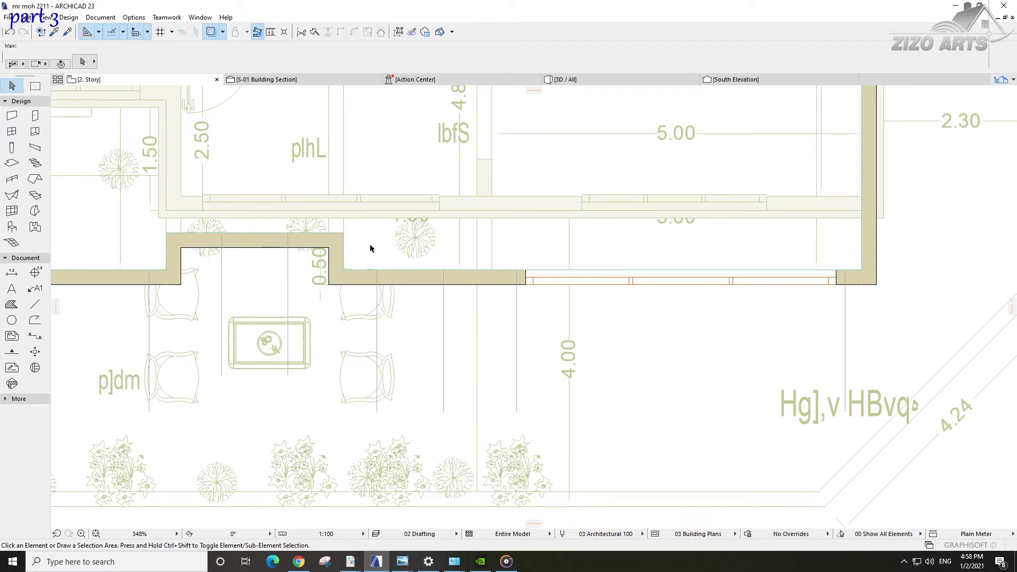
{"action": "left_click", "coordinate": [752, 82]}
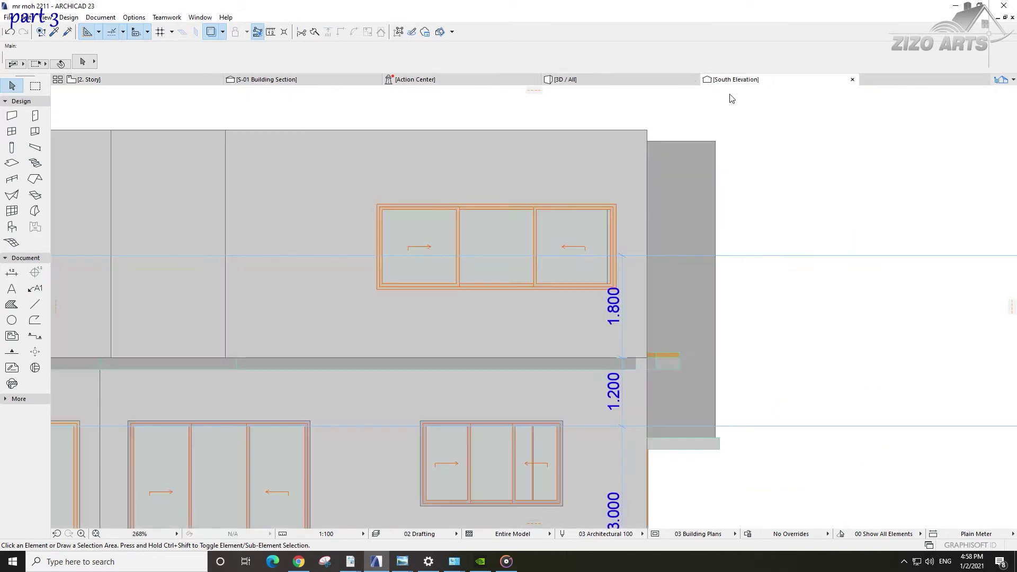
{"action": "scroll", "coordinate": [496, 229], "scroll_direction": "up", "scroll_amount": 3}
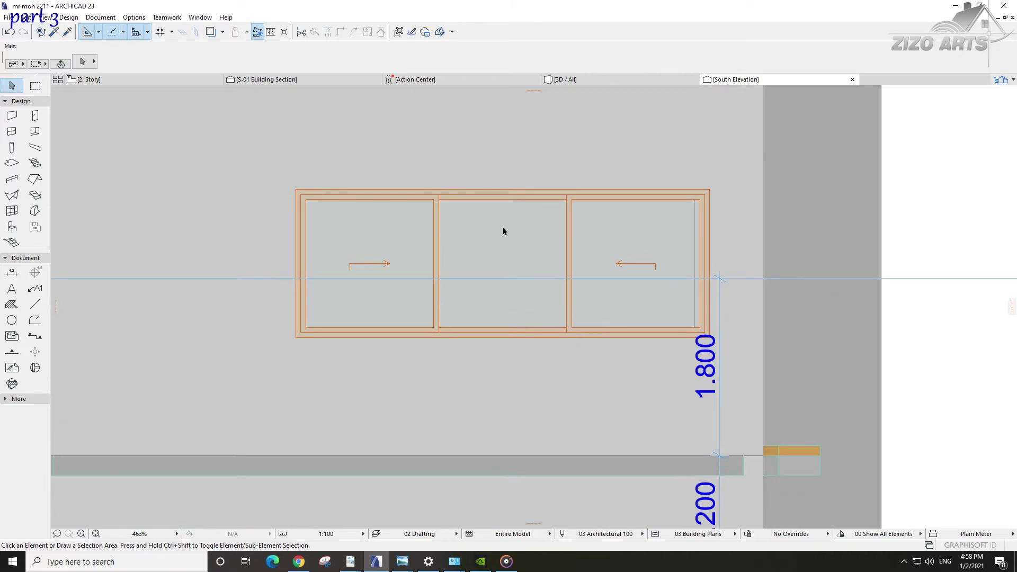
{"action": "left_click", "coordinate": [172, 80]}
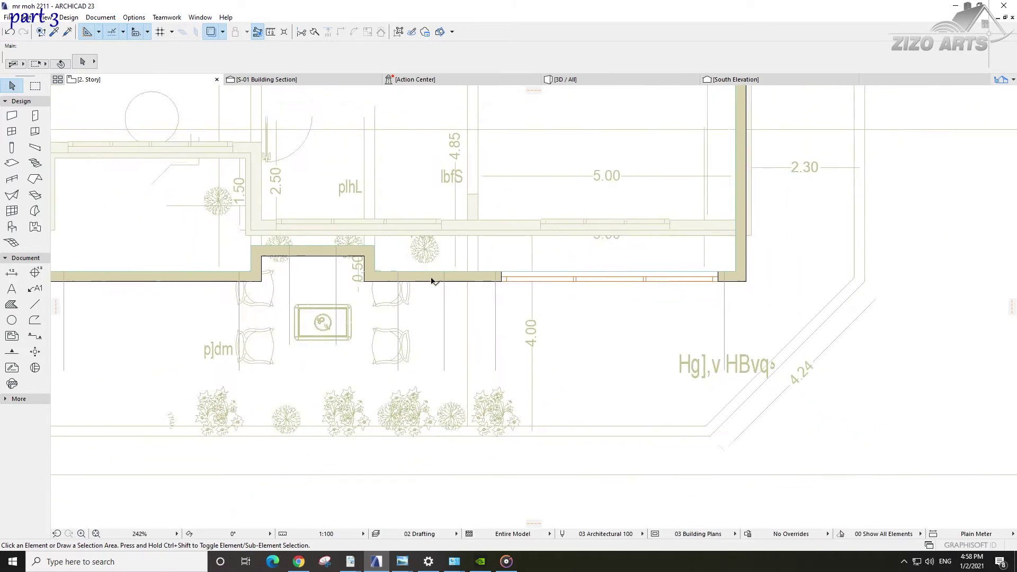
{"action": "left_click", "coordinate": [565, 80]}
{"action": "left_click_drag", "start_coordinate": [277, 283], "coordinate": [542, 279]}
{"action": "middle_click_drag", "start_coordinate": [542, 279], "coordinate": [609, 282]}
{"action": "mouse_move", "coordinate": [609, 283]}
{"action": "left_mouse_down"}
{"action": "mouse_move", "coordinate": [624, 210]}
{"action": "mouse_move", "coordinate": [597, 296]}
{"action": "left_mouse_up"}
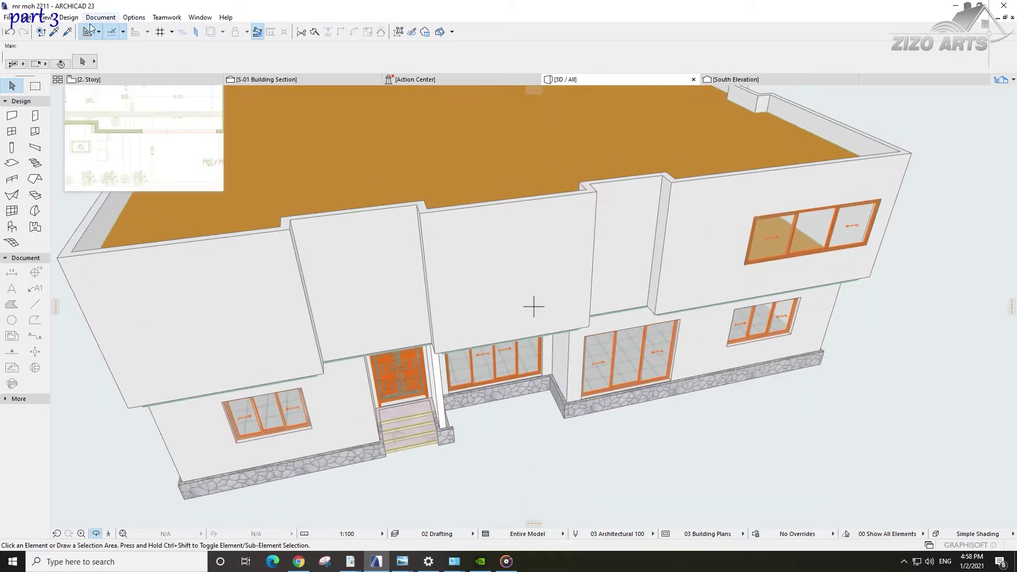
Step: In the 2. Story plan, place a sliding window 1200 mm wide with sill height -600 between the guide lines just beside the wall recess
{"action": "left_click", "coordinate": [106, 80]}
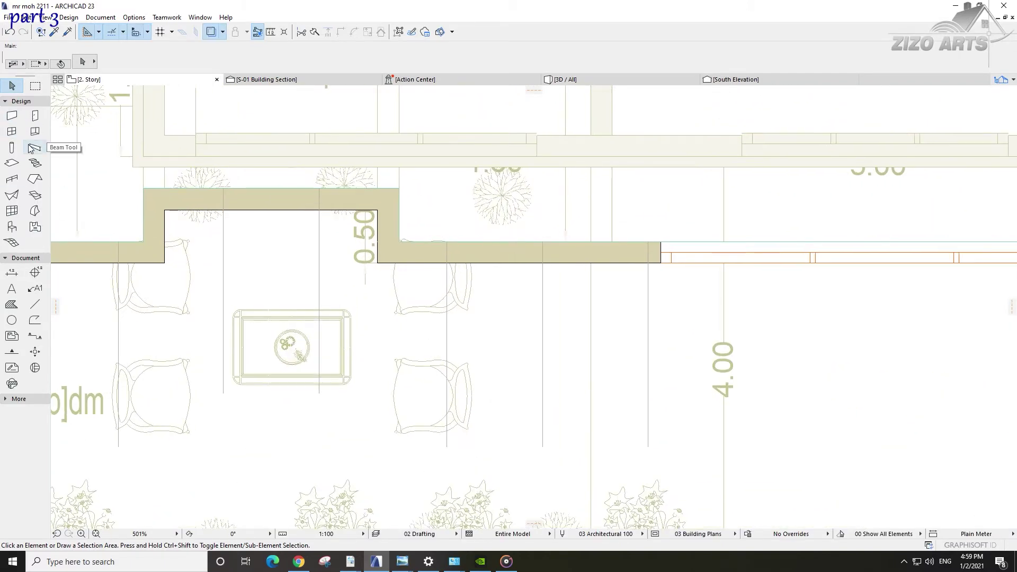
{"action": "left_click", "coordinate": [12, 131]}
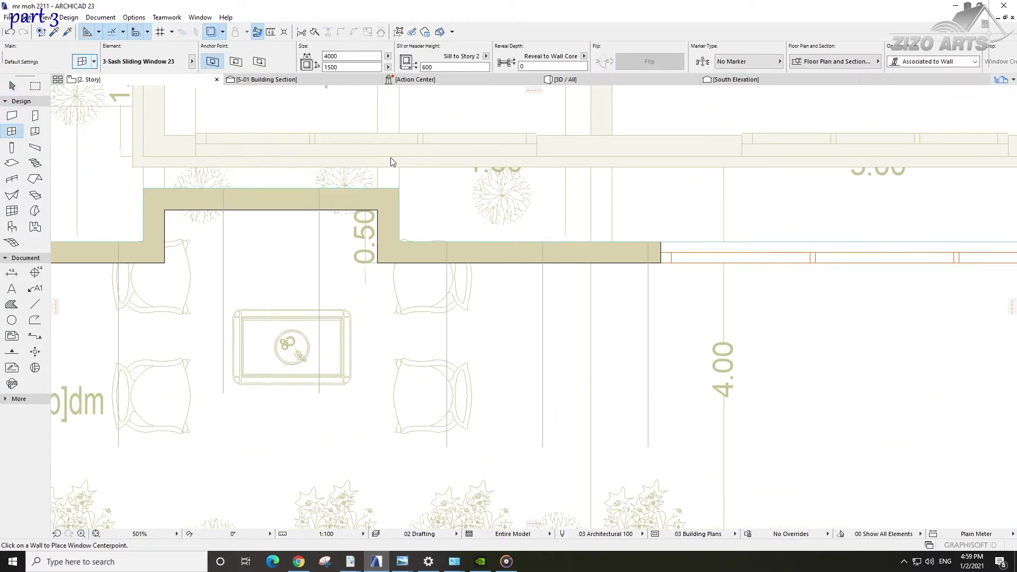
{"action": "key", "text": "ctrl+t"}
{"action": "double_click", "coordinate": [454, 159]}
{"action": "type", "text": "1200"}
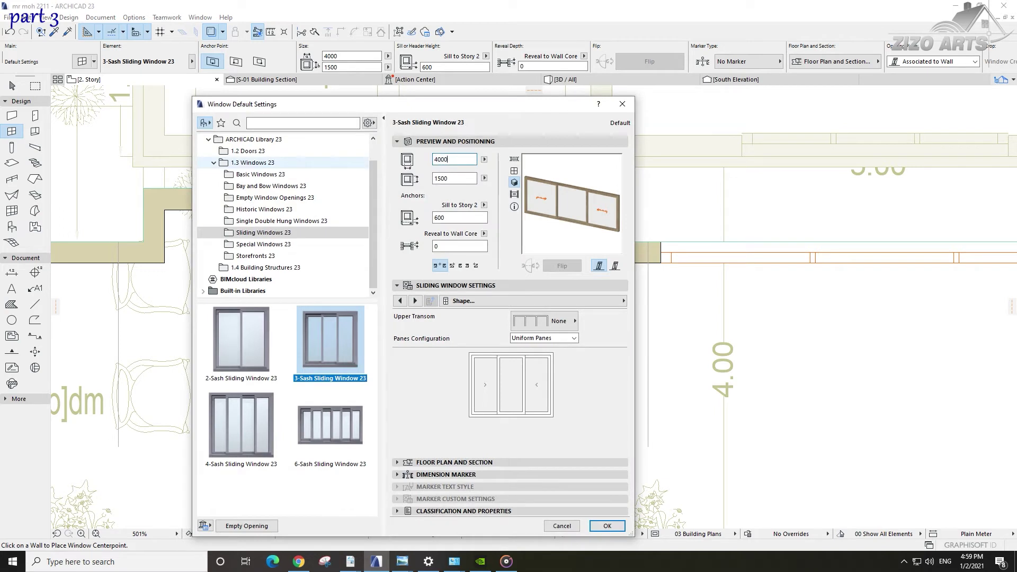
{"action": "double_click", "coordinate": [445, 217]}
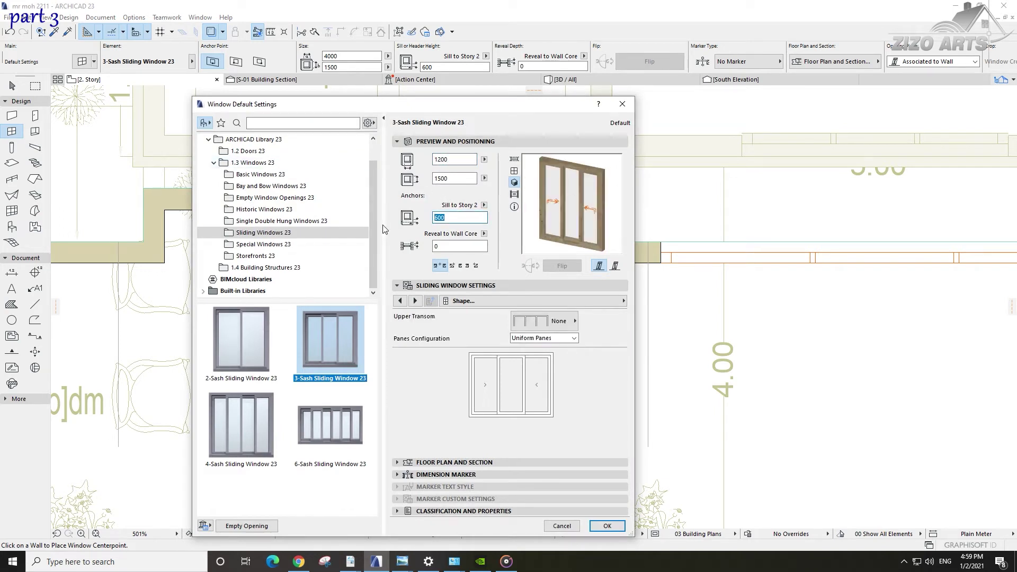
{"action": "left_click", "coordinate": [592, 529]}
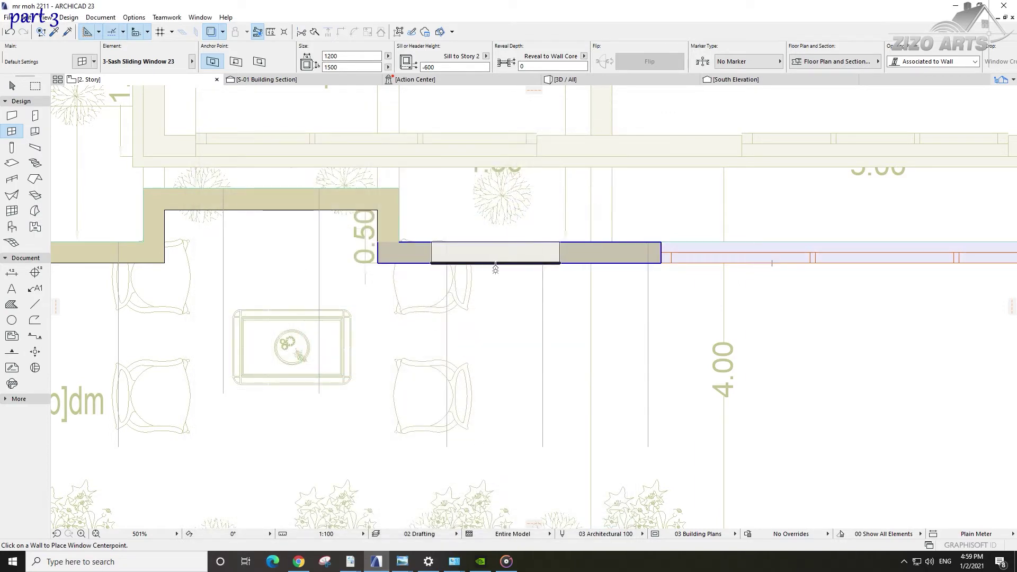
{"action": "left_click", "coordinate": [494, 269]}
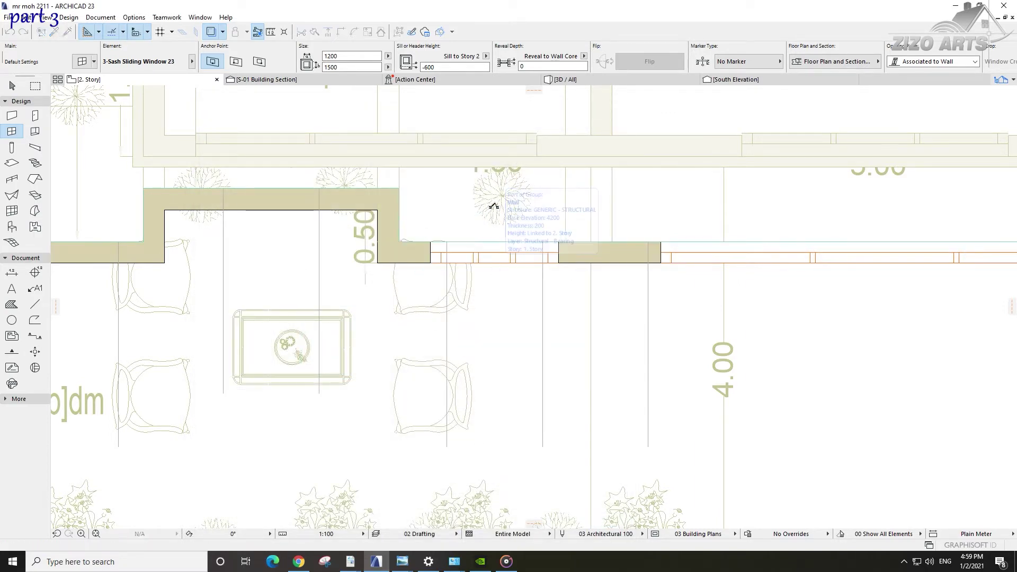
{"action": "key", "text": "Escape"}
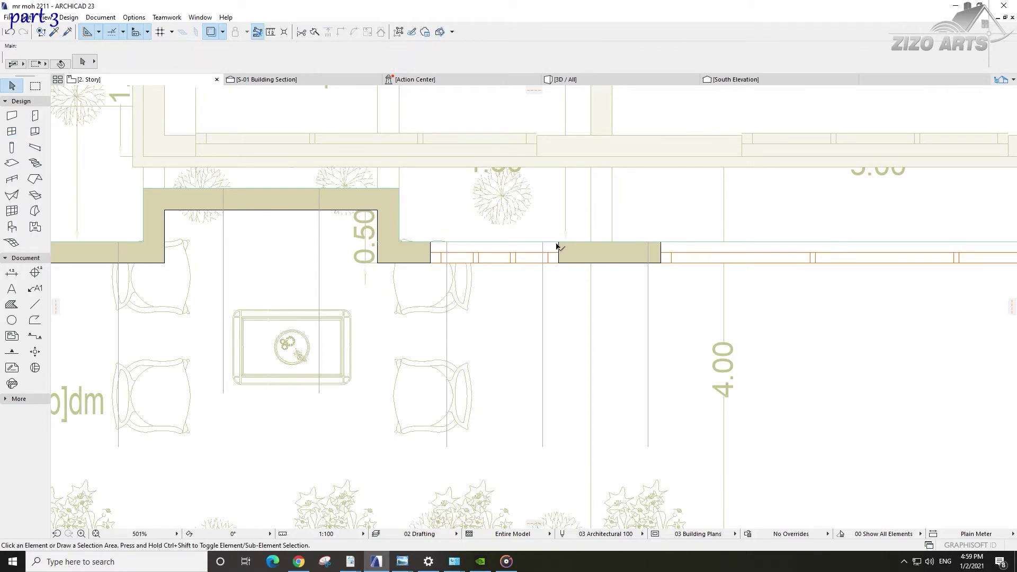
Step: Set the width of the small sliding window beside the wall recess to 1000 mm
{"action": "key", "text": "ctrl+t"}
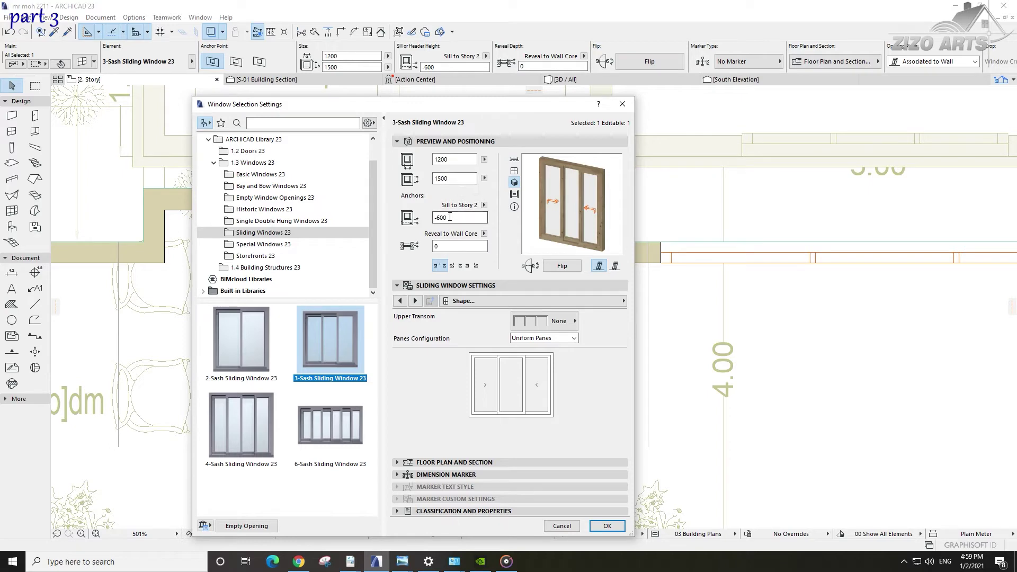
{"action": "double_click", "coordinate": [454, 159]}
{"action": "type", "text": "1"}
{"action": "key", "text": "Return"}
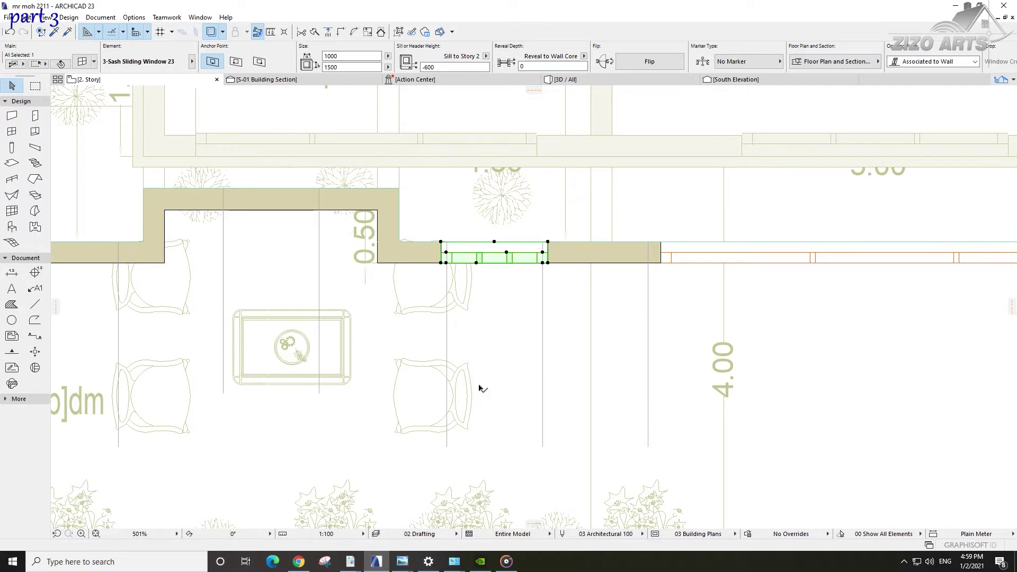
{"action": "scroll", "coordinate": [474, 394], "scroll_direction": "down", "scroll_amount": 5}
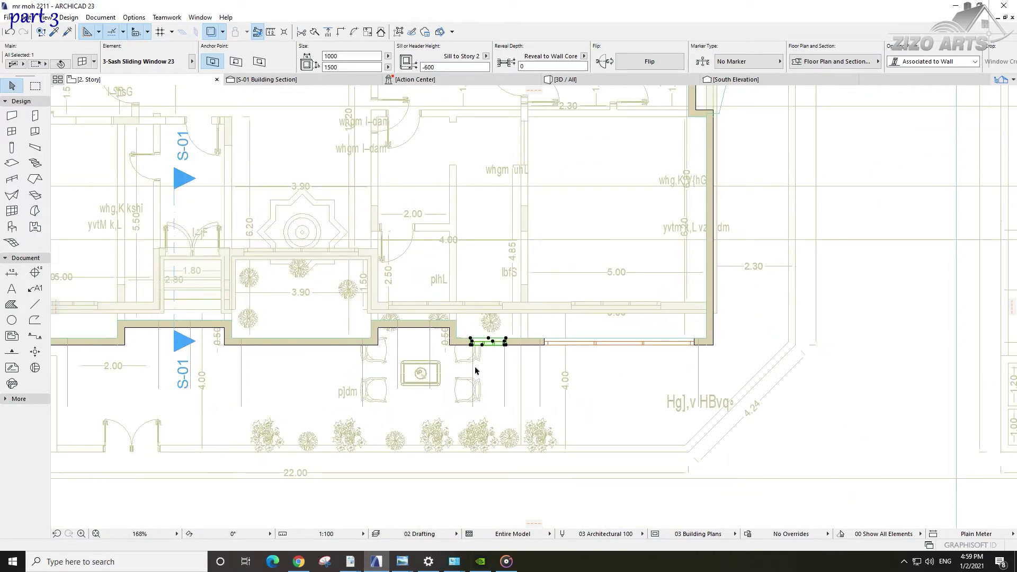
{"action": "scroll", "coordinate": [476, 370], "scroll_direction": "up", "scroll_amount": 5}
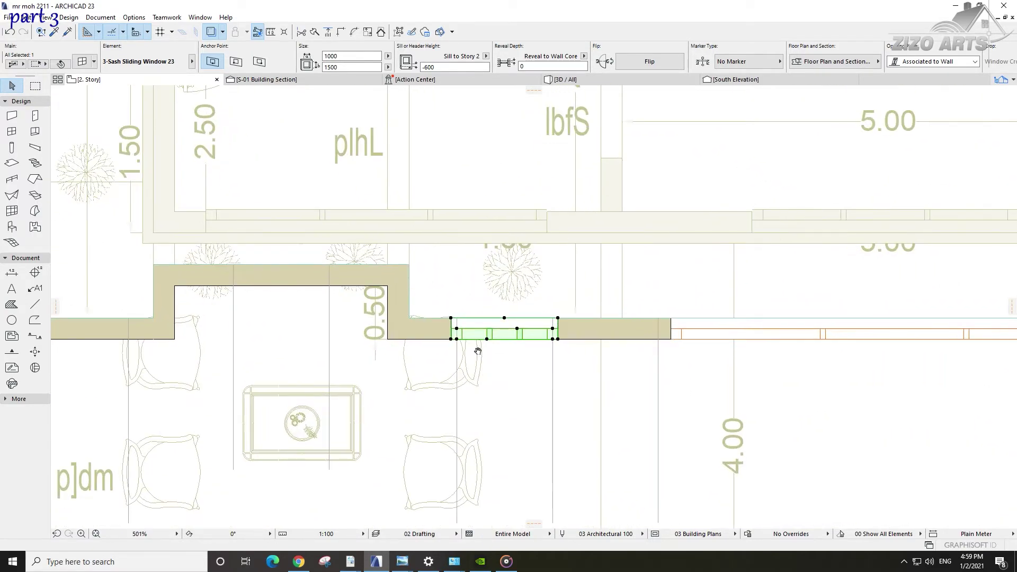
{"action": "scroll", "coordinate": [478, 351], "scroll_direction": "down", "scroll_amount": 3}
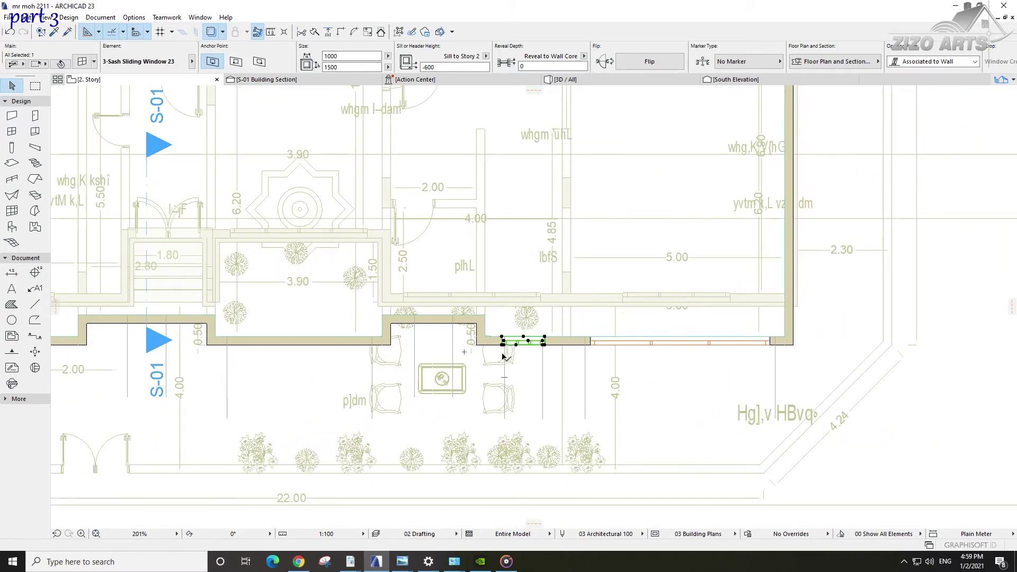
{"action": "scroll", "coordinate": [445, 345], "scroll_direction": "up", "scroll_amount": 2}
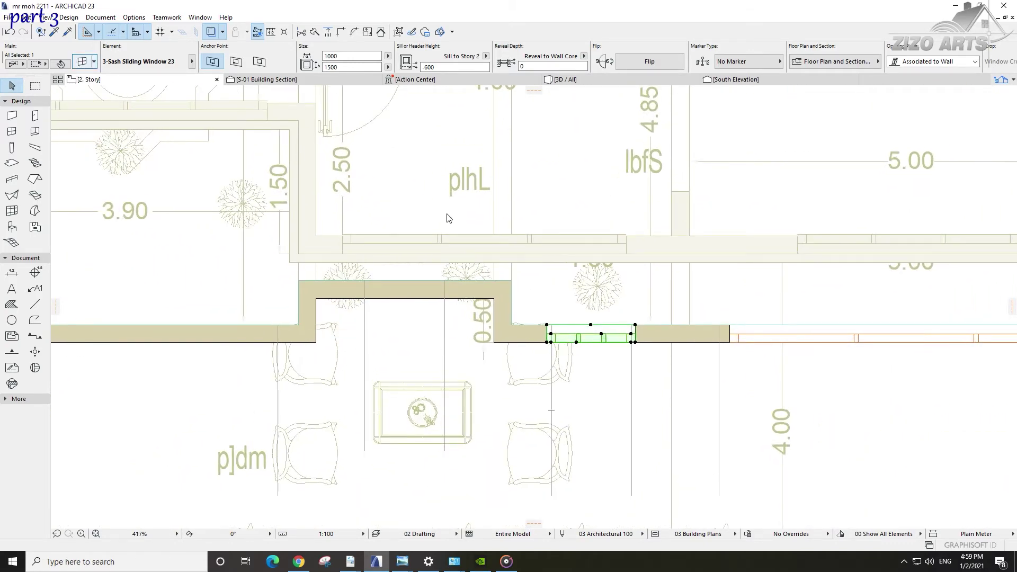
{"action": "key", "text": "ctrl+t"}
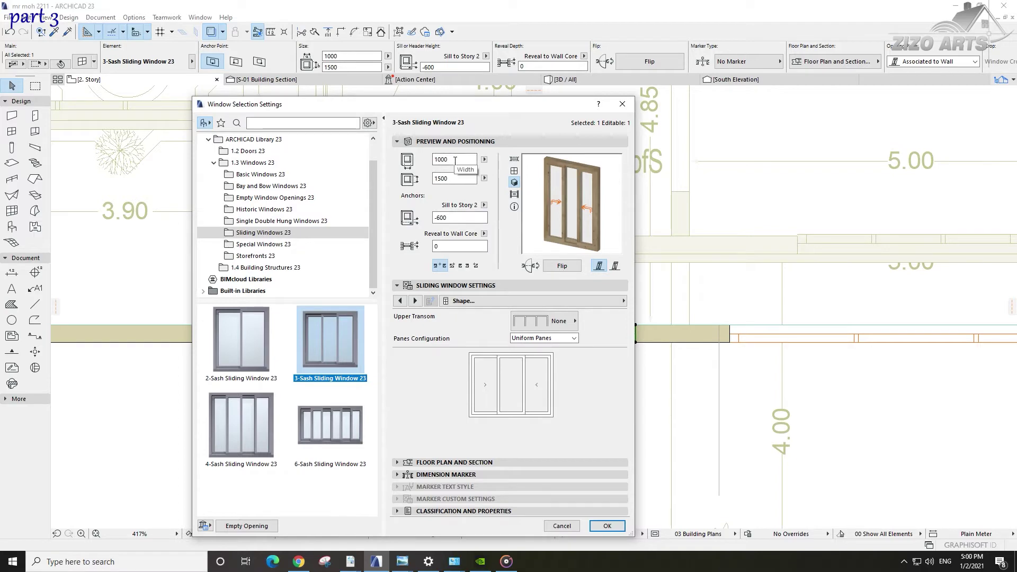
{"action": "left_click", "coordinate": [607, 526]}
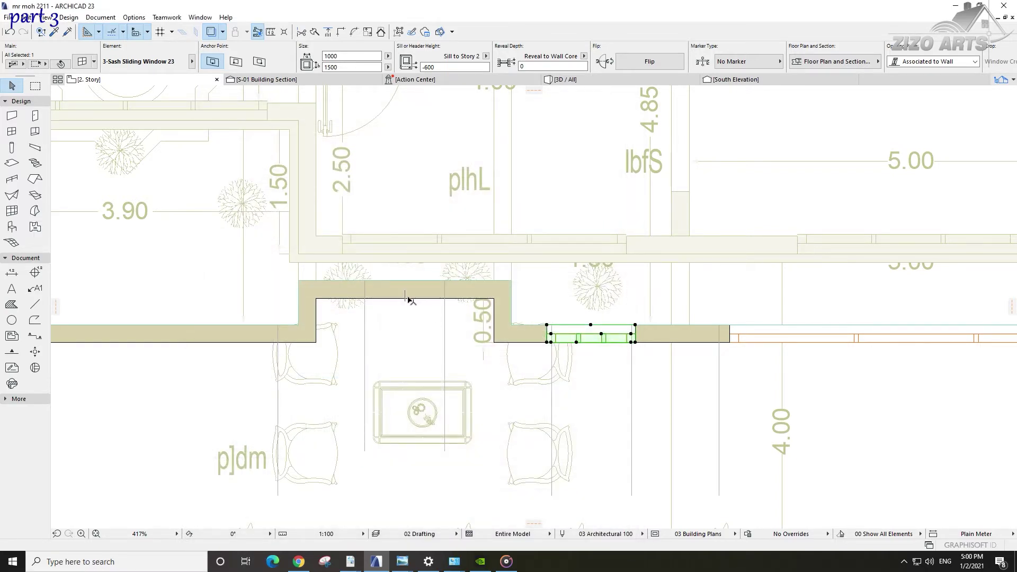
Step: Place a sliding window 1200 mm wide with sill height -600 at the middle of the wall recess
{"action": "left_click", "coordinate": [11, 131]}
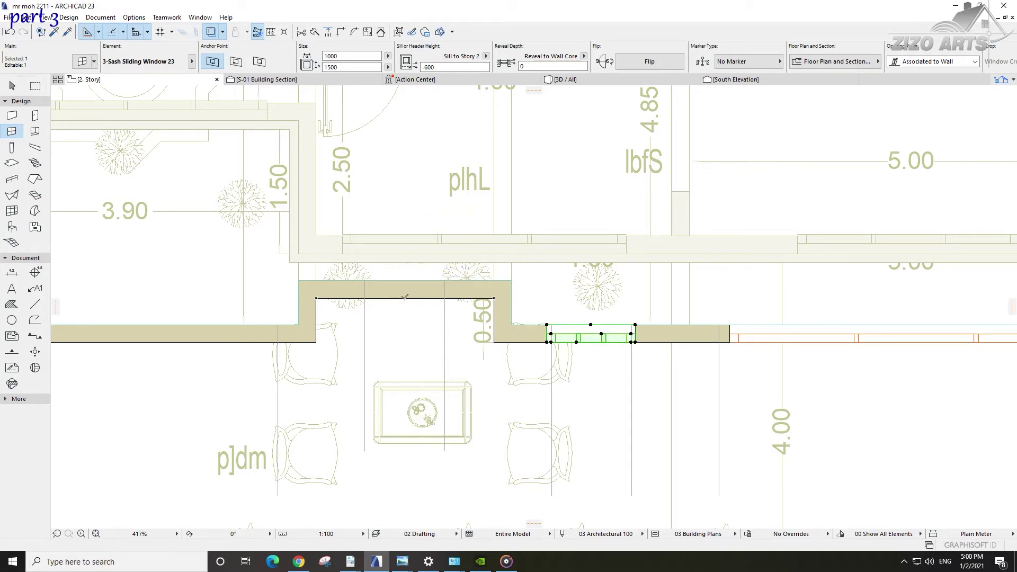
{"action": "key", "text": "Escape"}
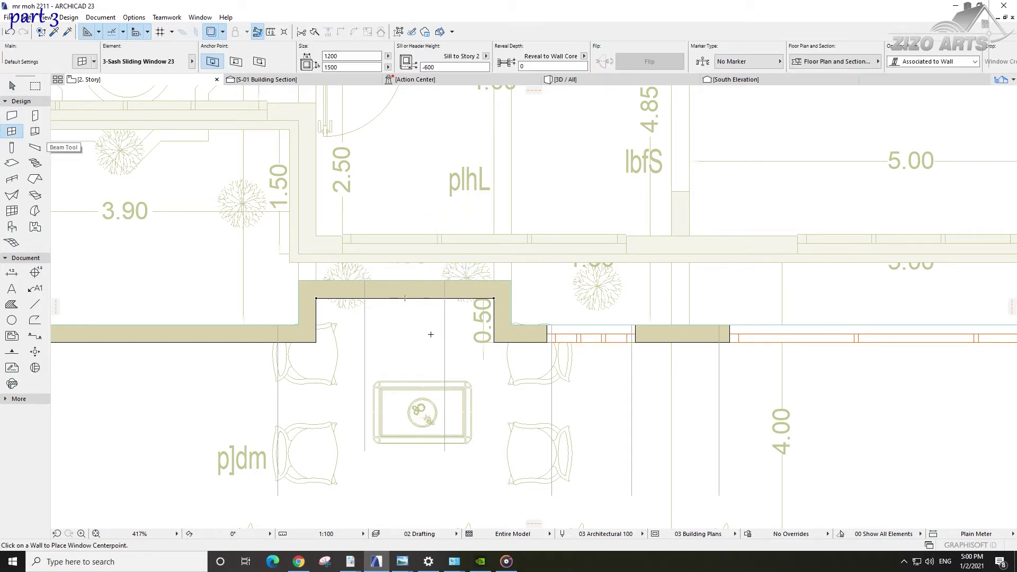
{"action": "left_click", "coordinate": [404, 298]}
{"action": "key", "text": "Escape"}
{"action": "scroll", "coordinate": [371, 312], "scroll_direction": "down", "scroll_amount": 5}
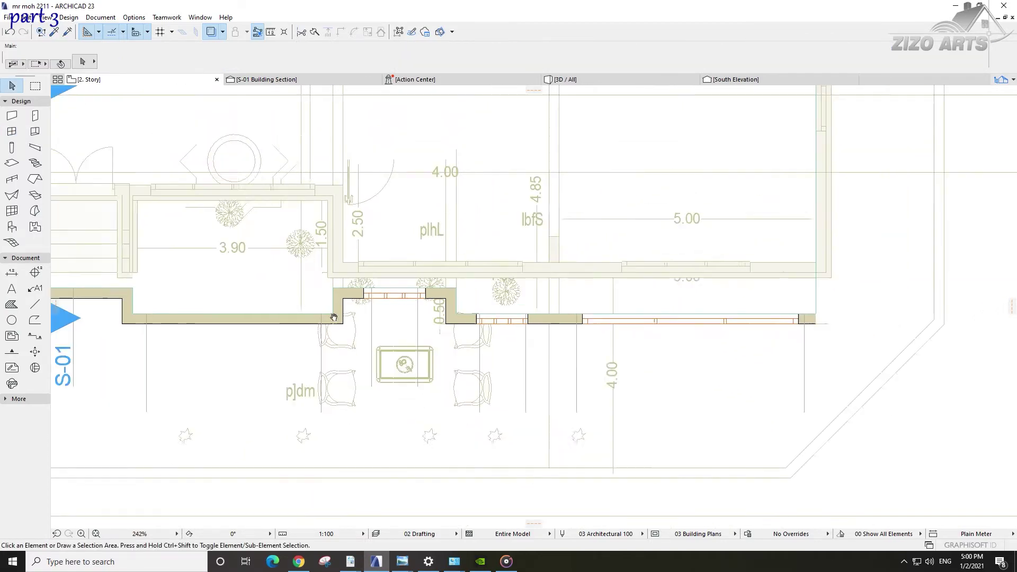
Step: Copy the 4200 mm sliding window along the front wall to the segment in front of the 3.90 space
{"action": "scroll", "coordinate": [437, 345], "scroll_direction": "up", "scroll_amount": 2}
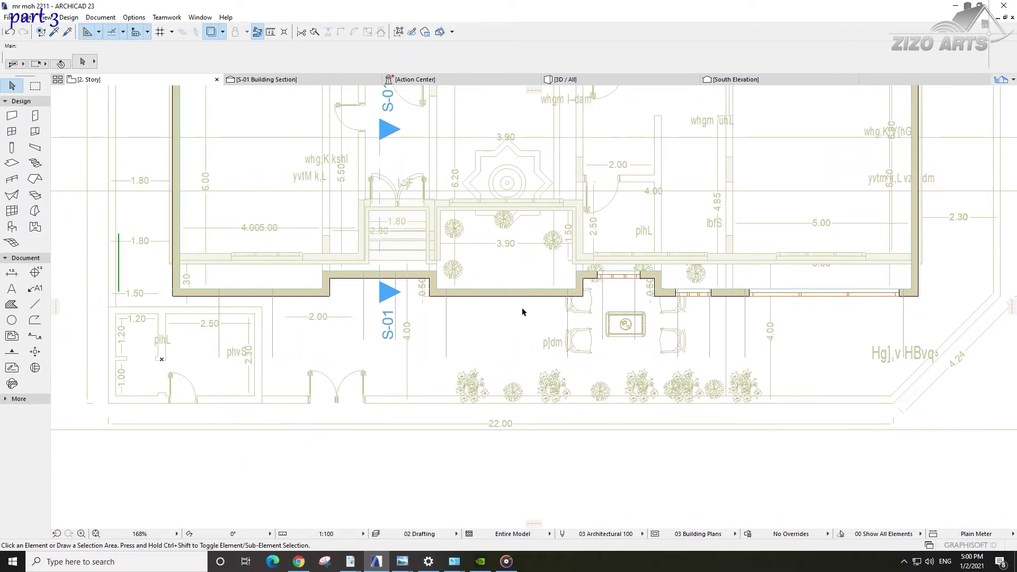
{"action": "left_click", "coordinate": [749, 294]}
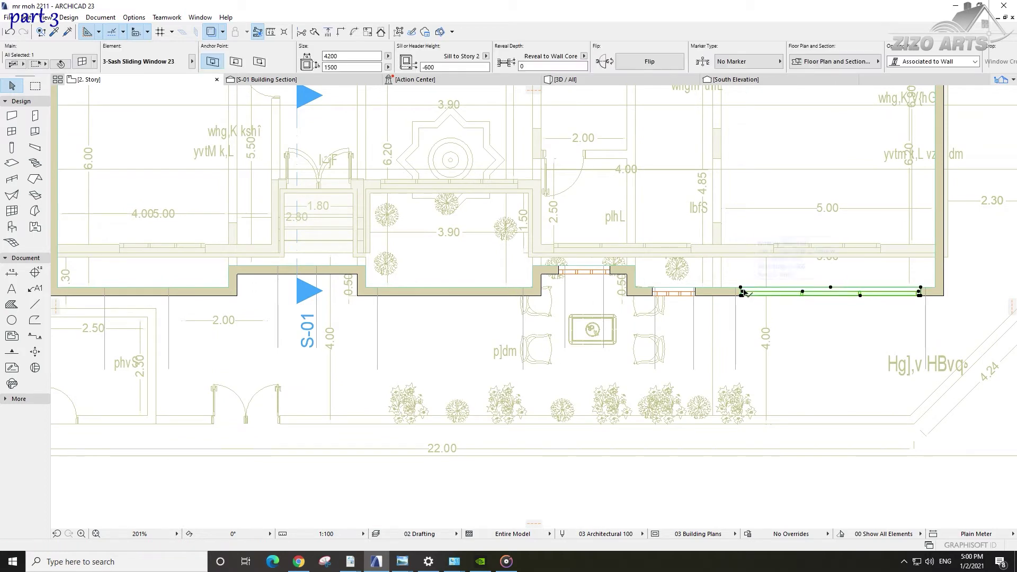
{"action": "key", "text": "ctrl+d"}
{"action": "left_click", "coordinate": [795, 312]}
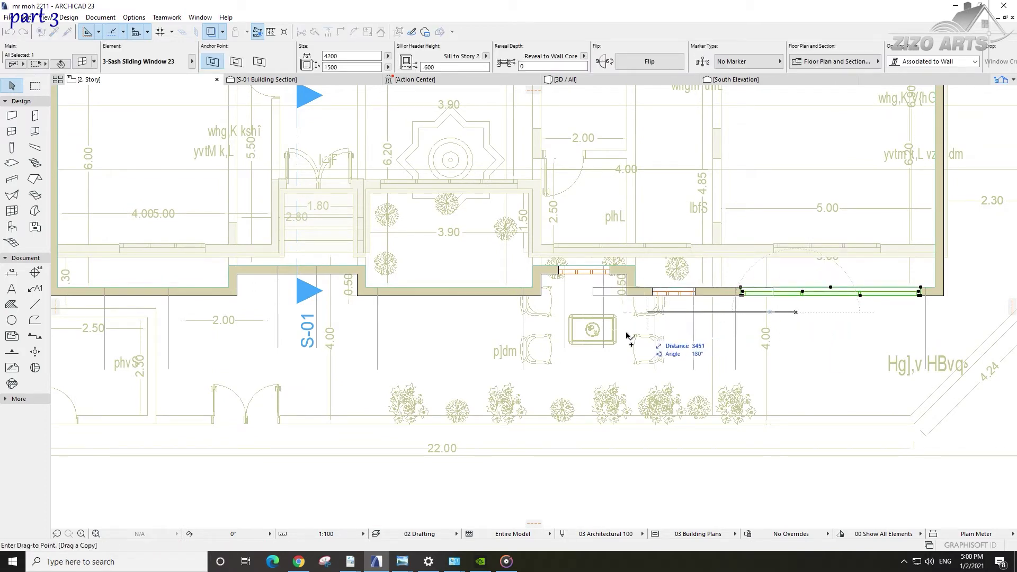
{"action": "left_click", "coordinate": [413, 349]}
{"action": "scroll", "coordinate": [448, 303], "scroll_direction": "up", "scroll_amount": 3}
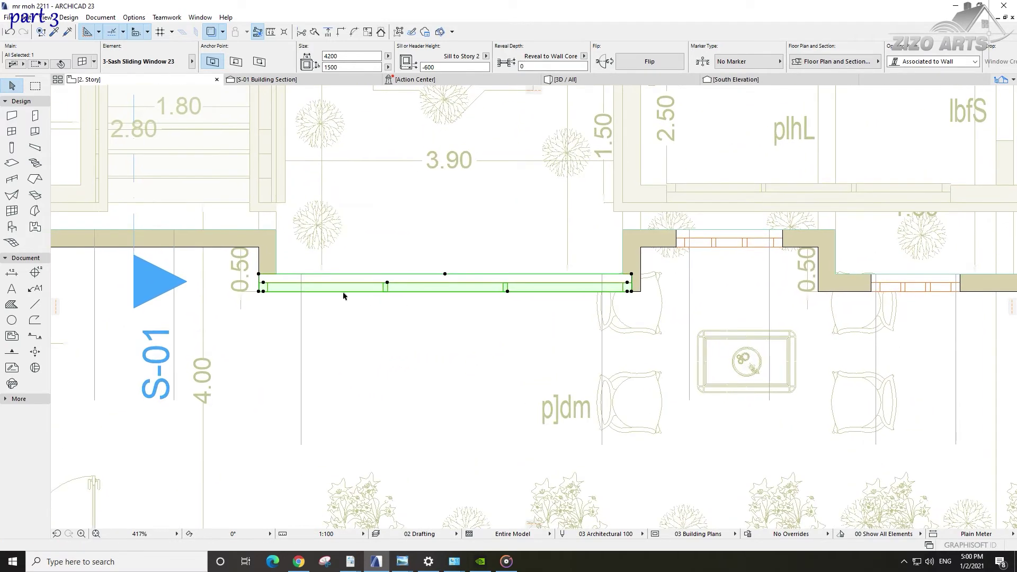
Step: Try widths of 3800 mm and 3600 mm on the copied window against the guide lines
{"action": "key", "text": "ctrl+t"}
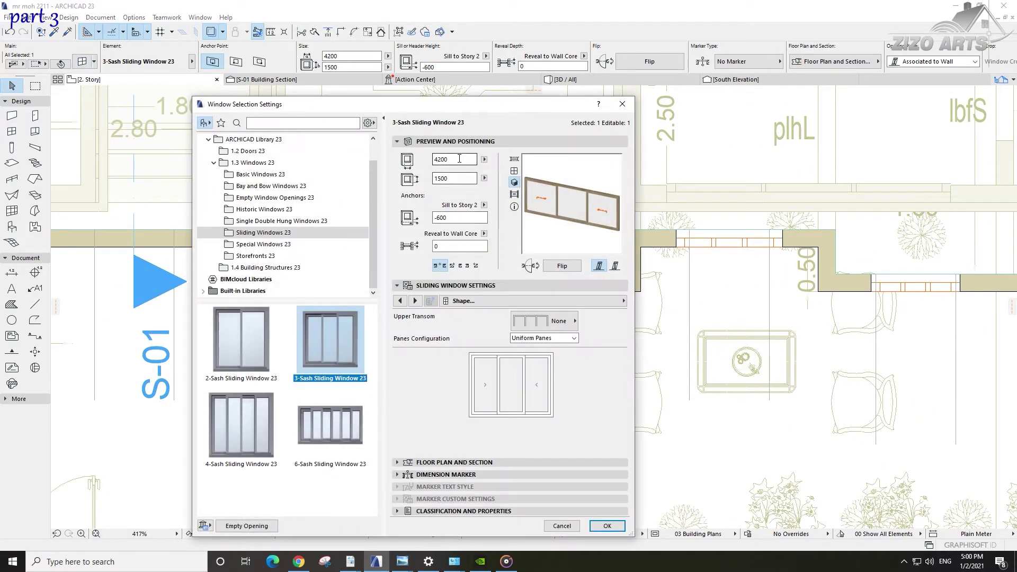
{"action": "type", "text": "3800"}
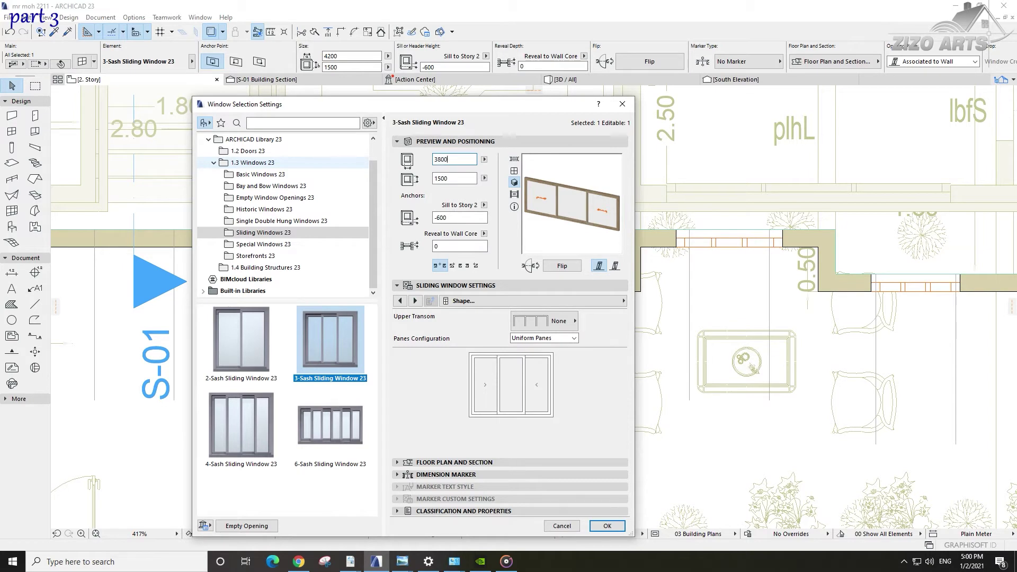
{"action": "key", "text": "Return"}
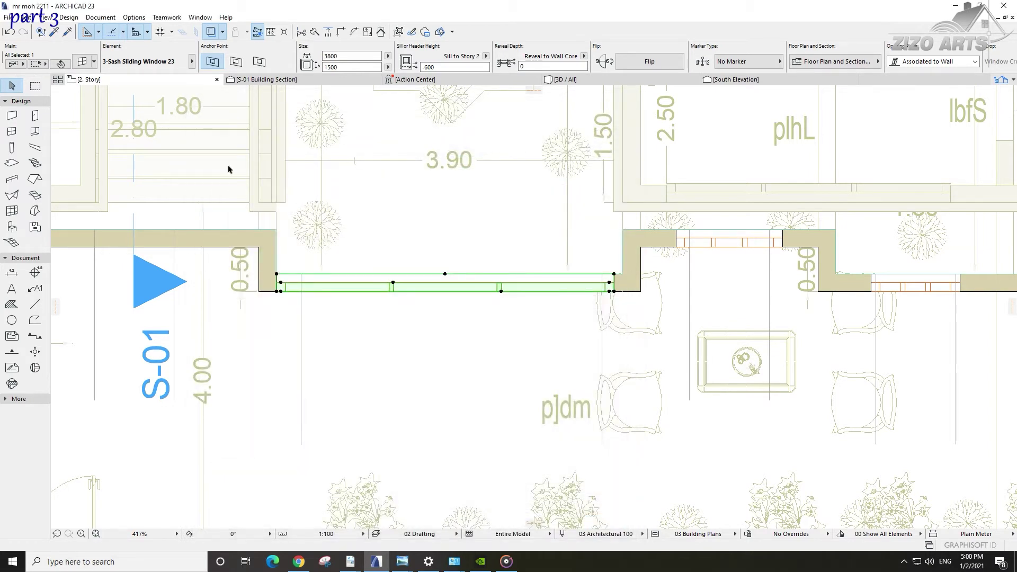
{"action": "left_click", "coordinate": [81, 62]}
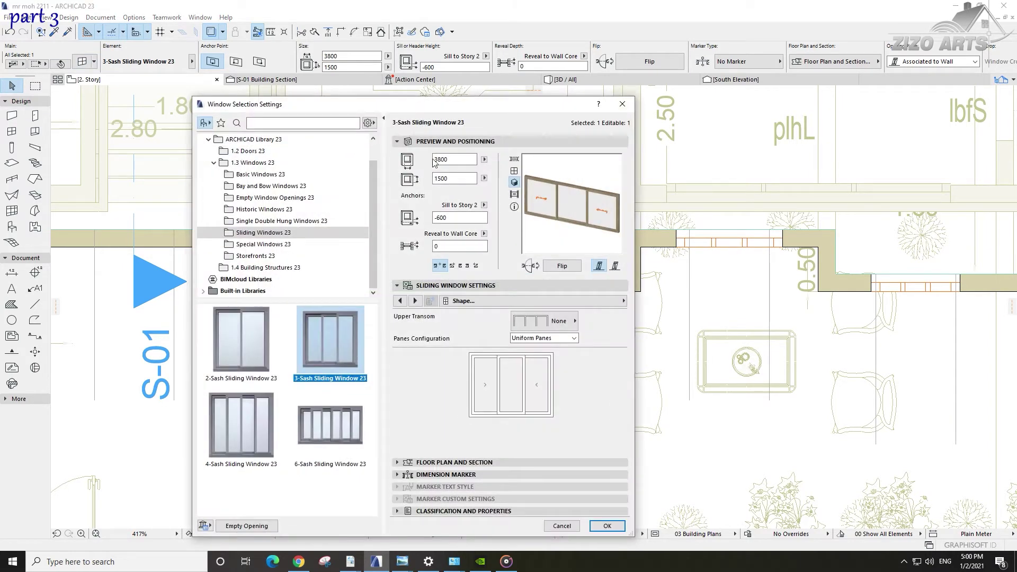
{"action": "type", "text": "3600"}
{"action": "key", "text": "Return"}
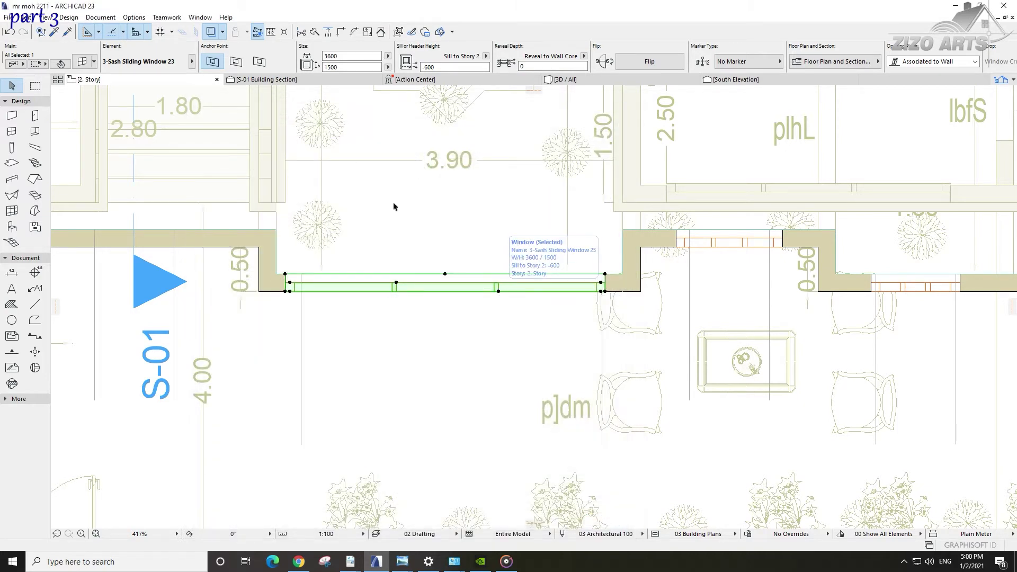
Step: Set the copied window's width to 3400 mm and move it to fit exactly between the guide lines
{"action": "left_click", "coordinate": [82, 61]}
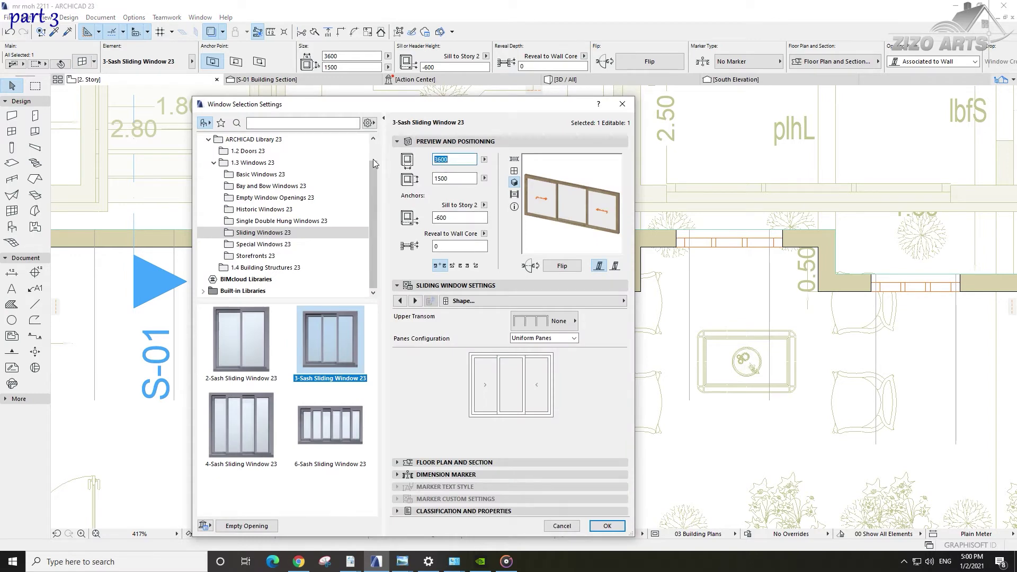
{"action": "type", "text": "3400"}
{"action": "key", "text": "Return"}
{"action": "scroll", "coordinate": [438, 277], "scroll_direction": "up", "scroll_amount": 2}
{"action": "key", "text": "ctrl+d"}
{"action": "left_click", "coordinate": [441, 303]}
{"action": "left_click", "coordinate": [441, 336]}
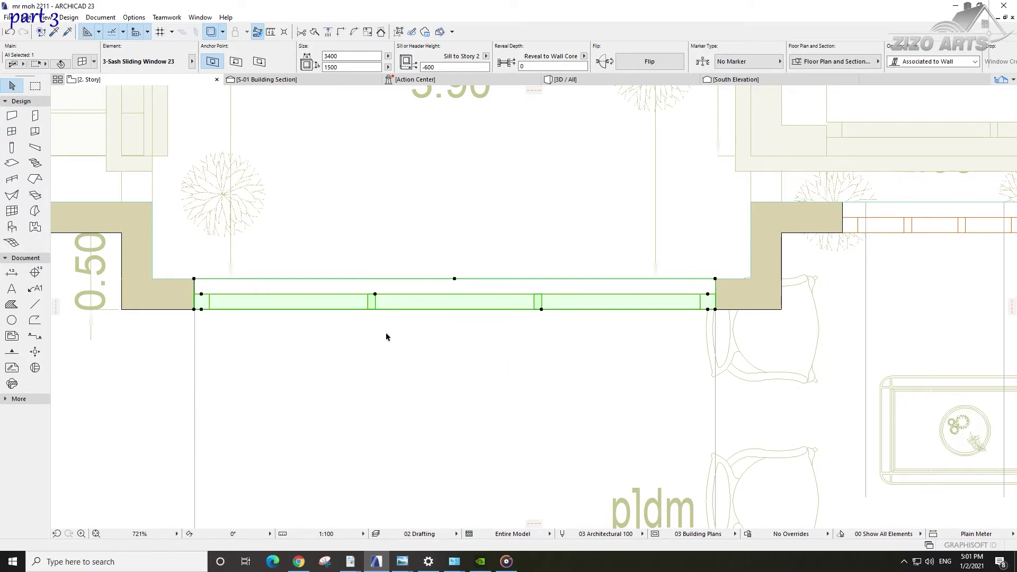
{"action": "scroll", "coordinate": [440, 335], "scroll_direction": "down", "scroll_amount": 4}
{"action": "left_click", "coordinate": [510, 347]}
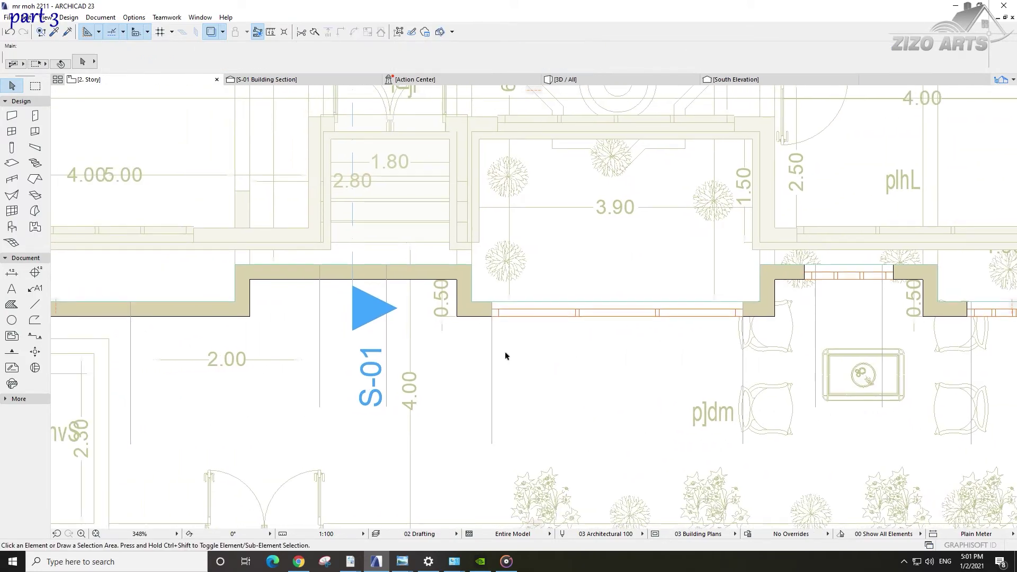
Step: Copy the 1200 mm recess window into the other wall recess, beside section marker S-01
{"action": "scroll", "coordinate": [583, 347], "scroll_direction": "down", "scroll_amount": 2}
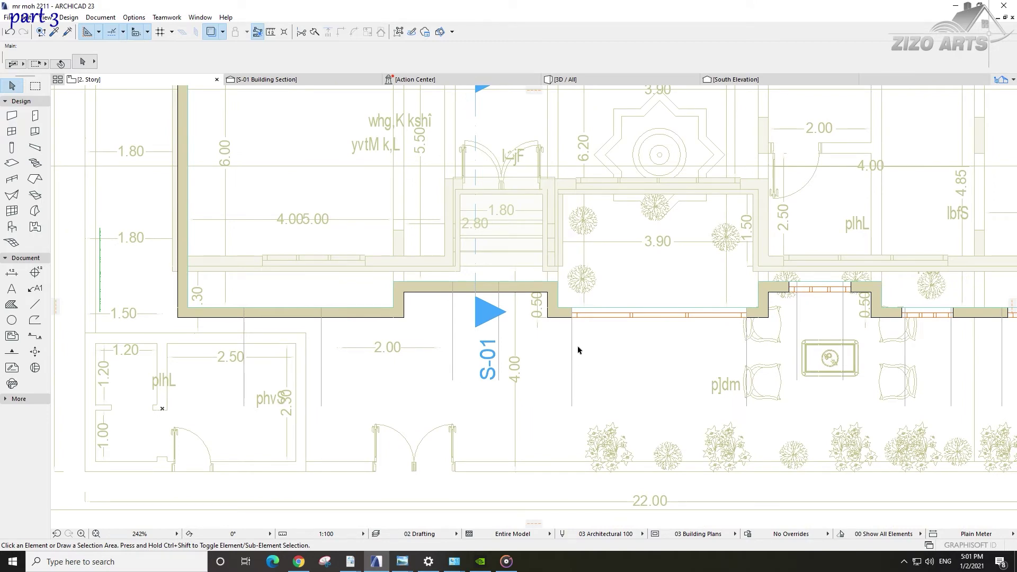
{"action": "scroll", "coordinate": [577, 350], "scroll_direction": "up", "scroll_amount": 2}
{"action": "scroll", "coordinate": [585, 338], "scroll_direction": "down", "scroll_amount": 2}
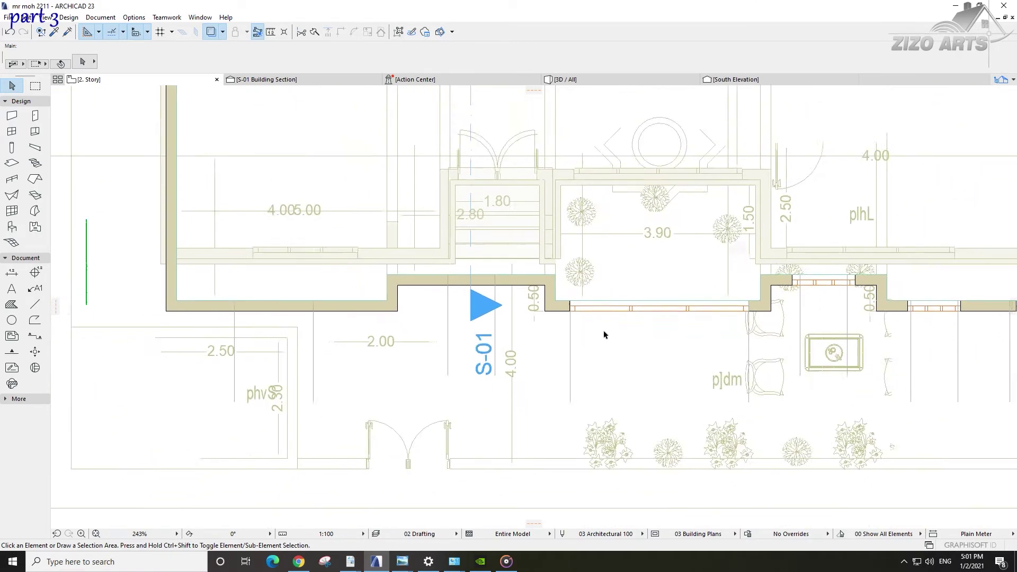
{"action": "scroll", "coordinate": [763, 283], "scroll_direction": "up", "scroll_amount": 5}
{"action": "left_click", "coordinate": [767, 265]}
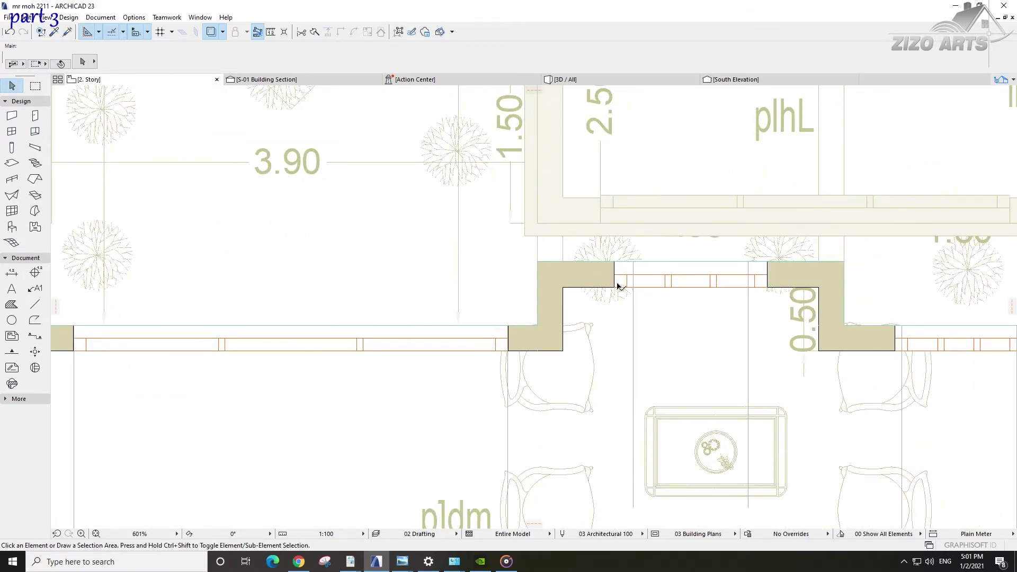
{"action": "left_click", "coordinate": [608, 314]}
{"action": "left_click", "coordinate": [616, 289]}
{"action": "scroll", "coordinate": [636, 282], "scroll_direction": "down", "scroll_amount": 3}
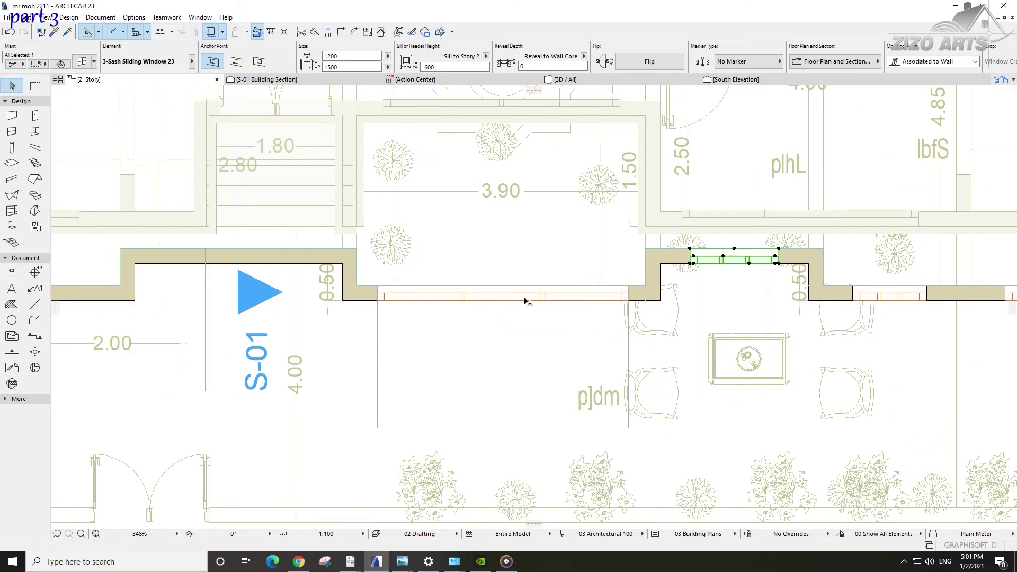
{"action": "scroll", "coordinate": [530, 301], "scroll_direction": "down", "scroll_amount": 2}
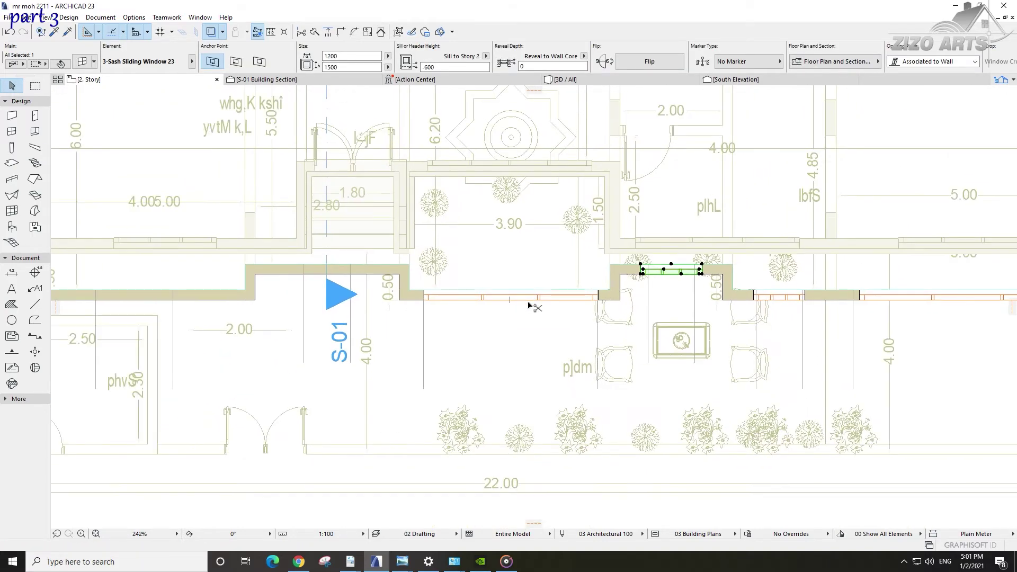
{"action": "key", "text": "ctrl+shift+d"}
{"action": "left_click", "coordinate": [680, 288]}
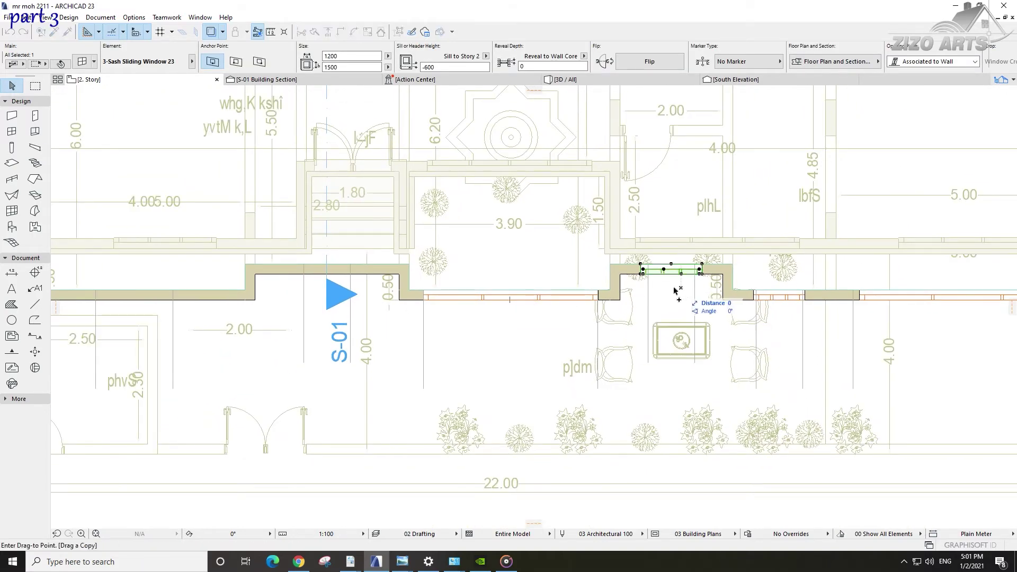
{"action": "left_click", "coordinate": [338, 339]}
{"action": "scroll", "coordinate": [315, 269], "scroll_direction": "up", "scroll_amount": 5}
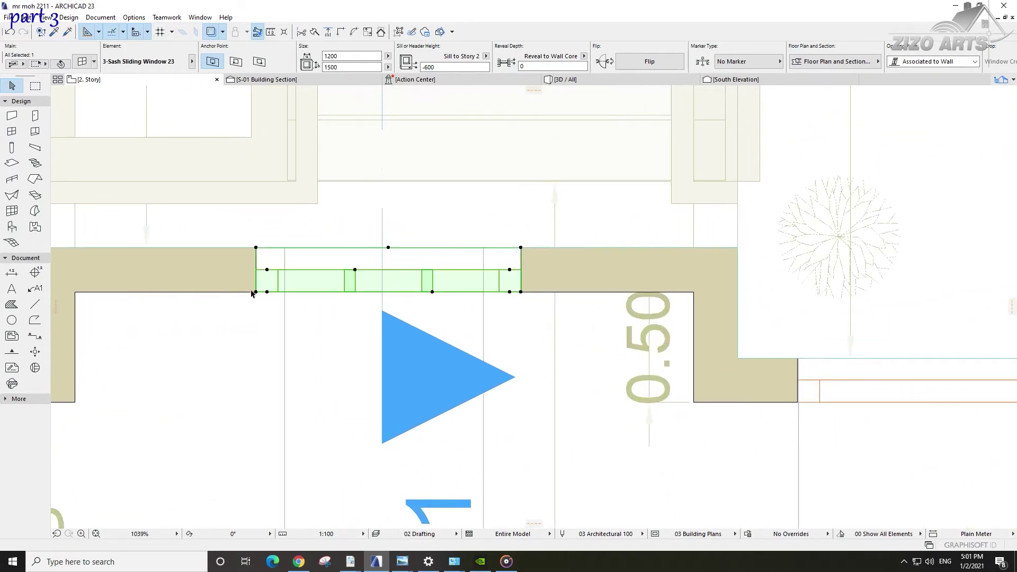
Step: Stretch both ends of the window beside marker S-01 to the guide lines, making it 900 mm wide
{"action": "left_click", "coordinate": [255, 291]}
{"action": "left_click", "coordinate": [285, 292]}
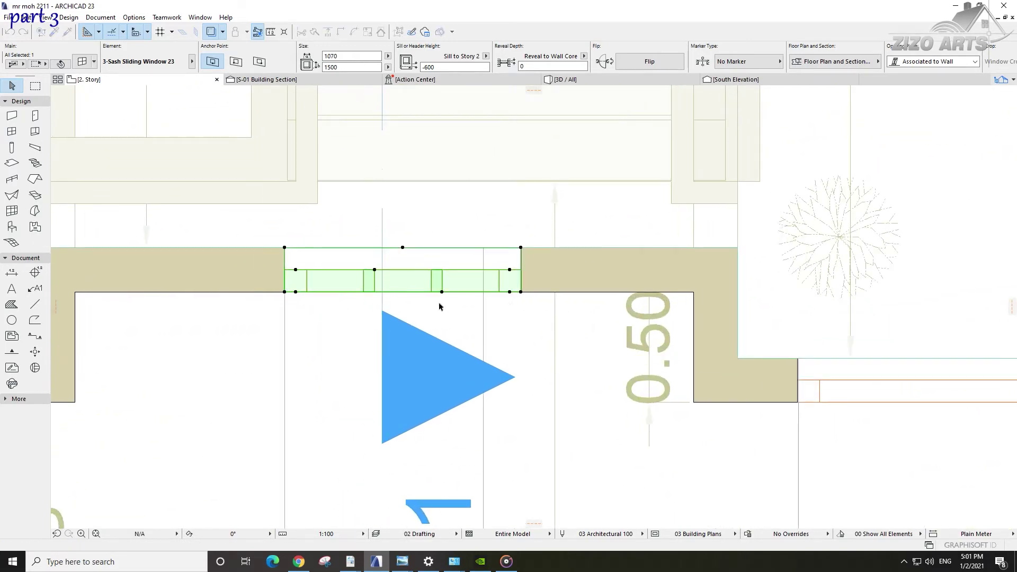
{"action": "left_click", "coordinate": [521, 292]}
{"action": "left_click", "coordinate": [483, 291]}
{"action": "scroll", "coordinate": [531, 279], "scroll_direction": "down", "scroll_amount": 2}
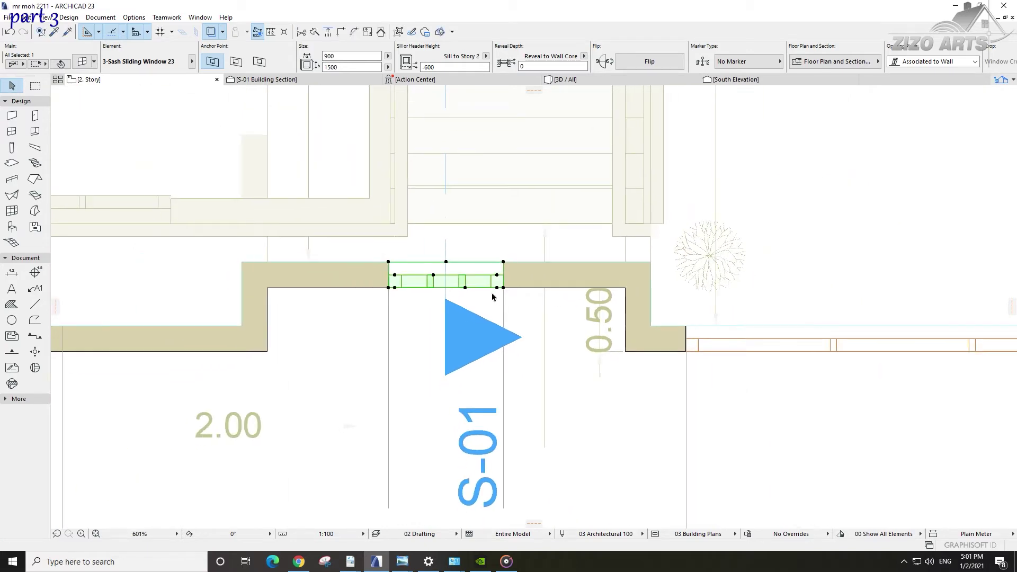
{"action": "key", "text": "Escape"}
Step: Copy the 1000 mm sliding window onto the last windowless front wall segment, between its guide lines
{"action": "scroll", "coordinate": [473, 309], "scroll_direction": "down", "scroll_amount": 1}
{"action": "scroll", "coordinate": [475, 315], "scroll_direction": "down", "scroll_amount": 4}
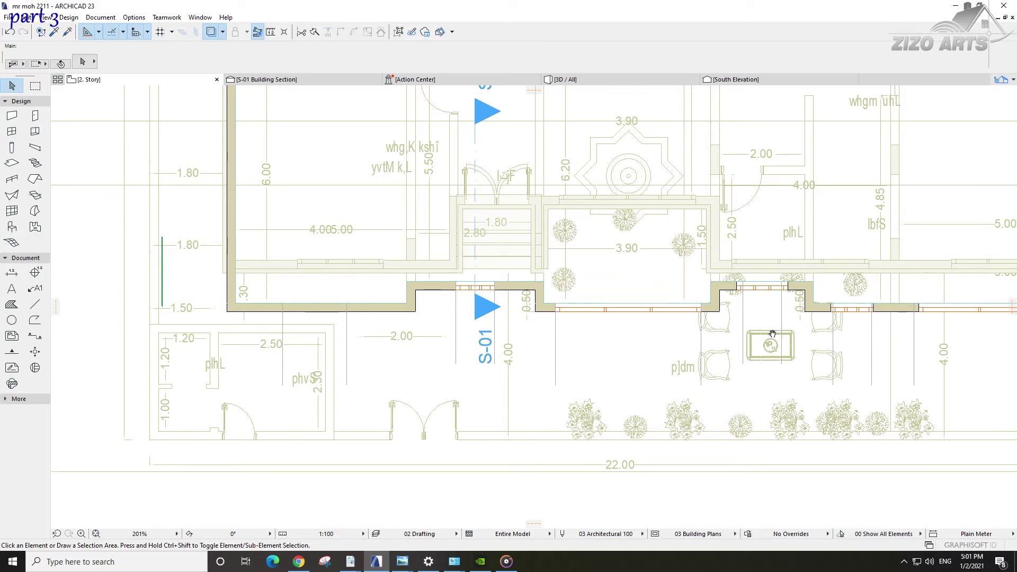
{"action": "middle_click_drag", "start_coordinate": [771, 333], "coordinate": [726, 328]}
{"action": "left_click", "coordinate": [825, 303]}
{"action": "scroll", "coordinate": [821, 299], "scroll_direction": "up", "scroll_amount": 6}
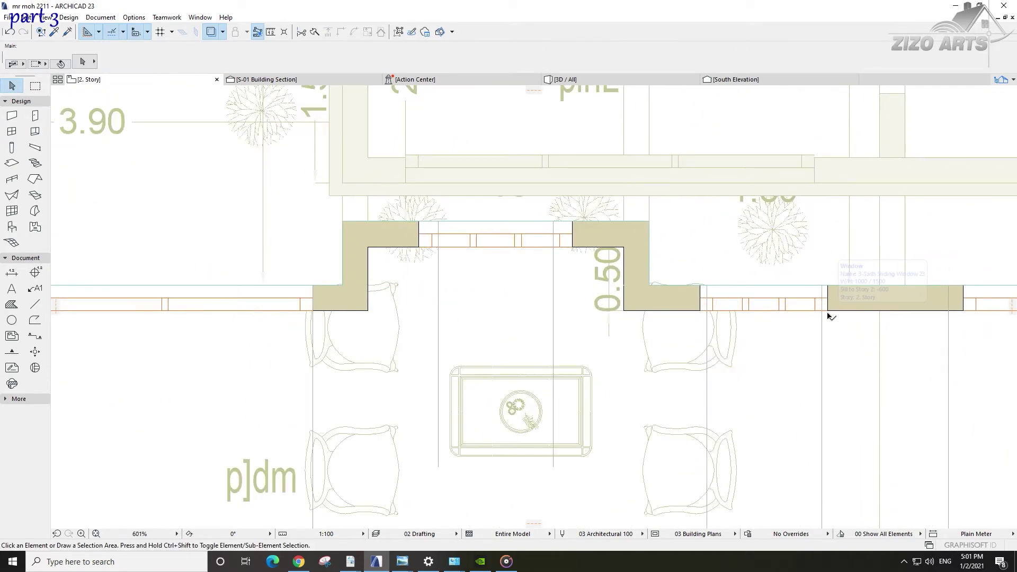
{"action": "left_click", "coordinate": [827, 312]}
{"action": "key", "text": "ctrl+shift+d"}
{"action": "left_click", "coordinate": [828, 312]}
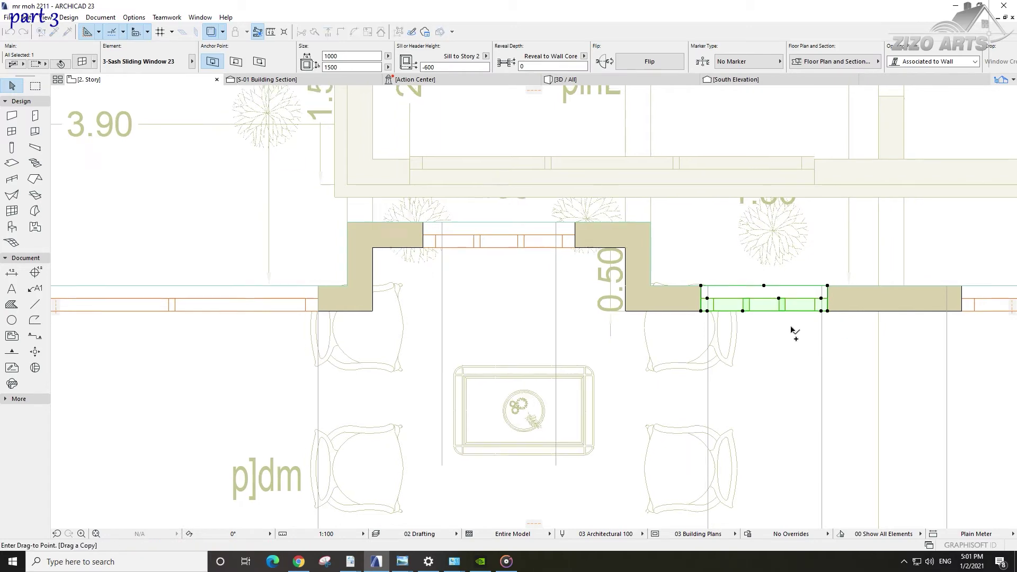
{"action": "scroll", "coordinate": [799, 332], "scroll_direction": "down", "scroll_amount": 5}
{"action": "scroll", "coordinate": [367, 323], "scroll_direction": "up", "scroll_amount": 5}
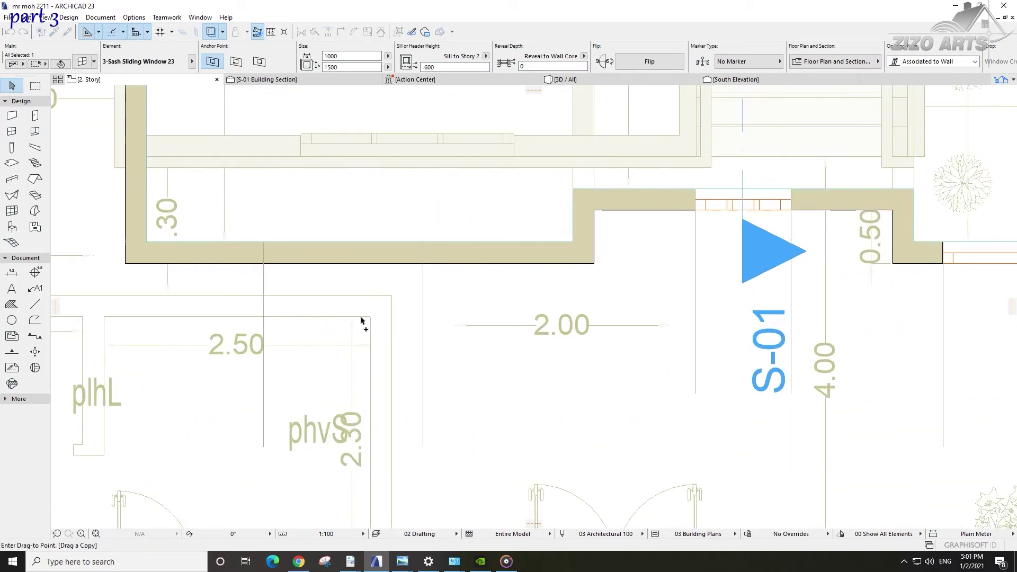
{"action": "left_click", "coordinate": [361, 394]}
Step: Stretch both ends of this copy to the guide lines, making it 1500 mm wide, and check the facade in 3D
{"action": "scroll", "coordinate": [373, 260], "scroll_direction": "up", "scroll_amount": 3}
{"action": "left_click", "coordinate": [398, 228]}
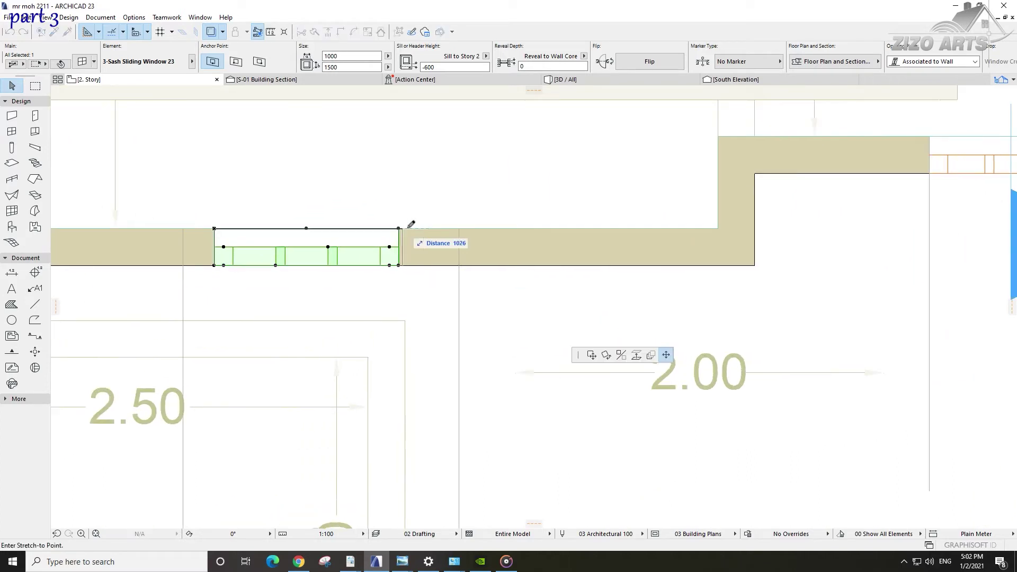
{"action": "left_click", "coordinate": [462, 228]}
{"action": "scroll", "coordinate": [216, 270], "scroll_direction": "up", "scroll_amount": 3}
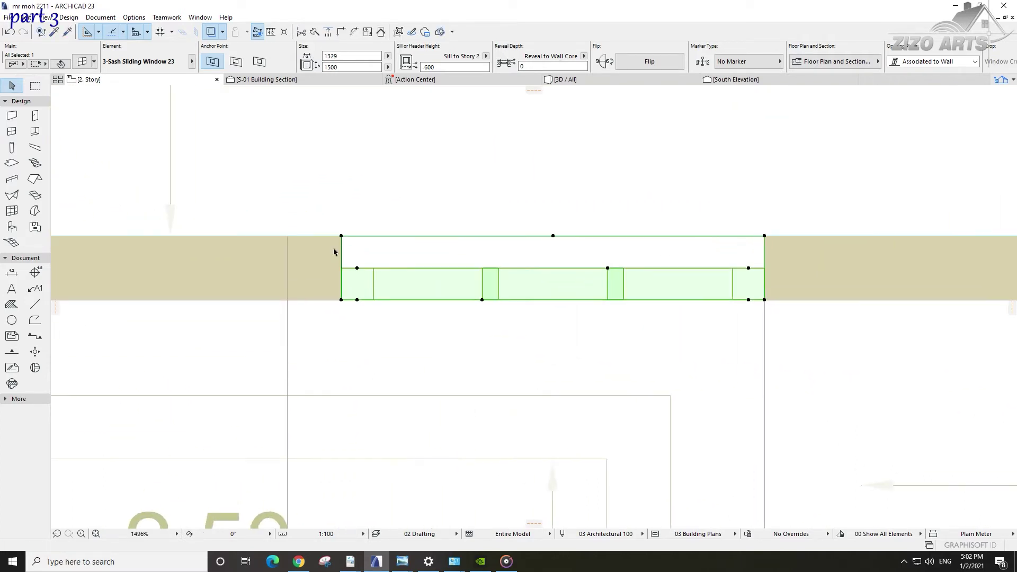
{"action": "left_click", "coordinate": [341, 236]}
{"action": "left_click", "coordinate": [293, 233]}
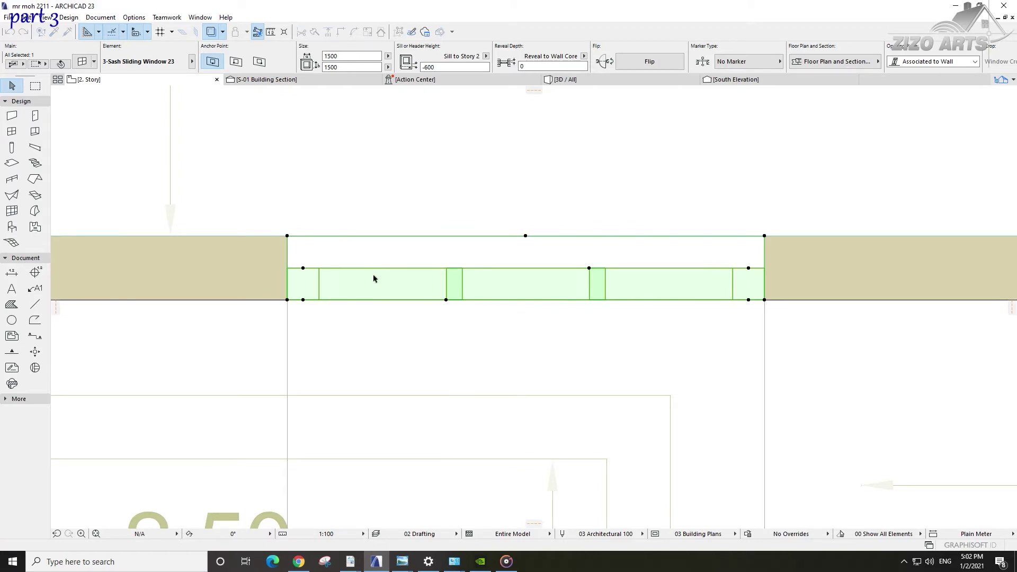
{"action": "key", "text": "Escape"}
{"action": "scroll", "coordinate": [483, 286], "scroll_direction": "down", "scroll_amount": 10}
{"action": "scroll", "coordinate": [354, 316], "scroll_direction": "down", "scroll_amount": 5}
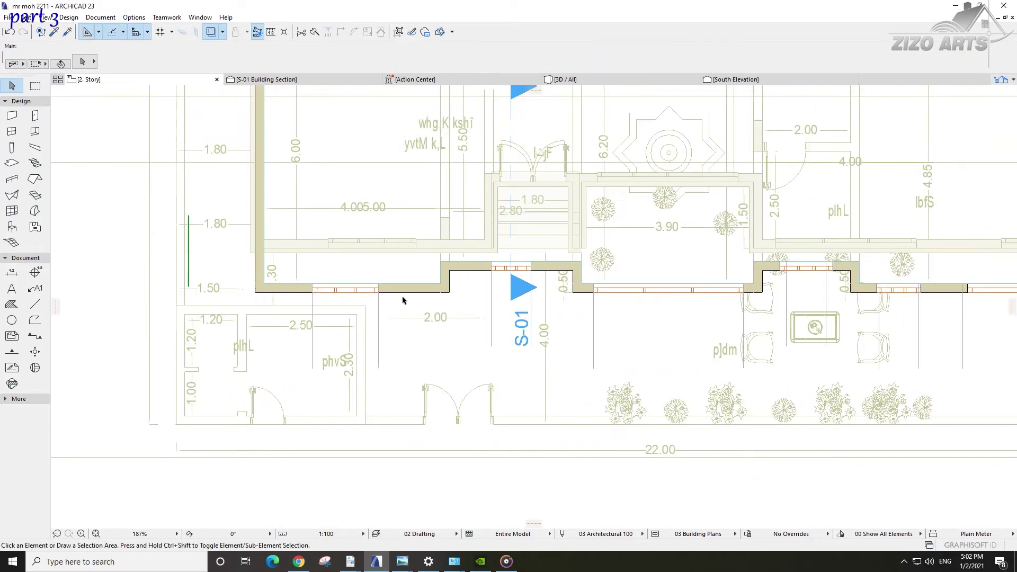
{"action": "left_click", "coordinate": [561, 79]}
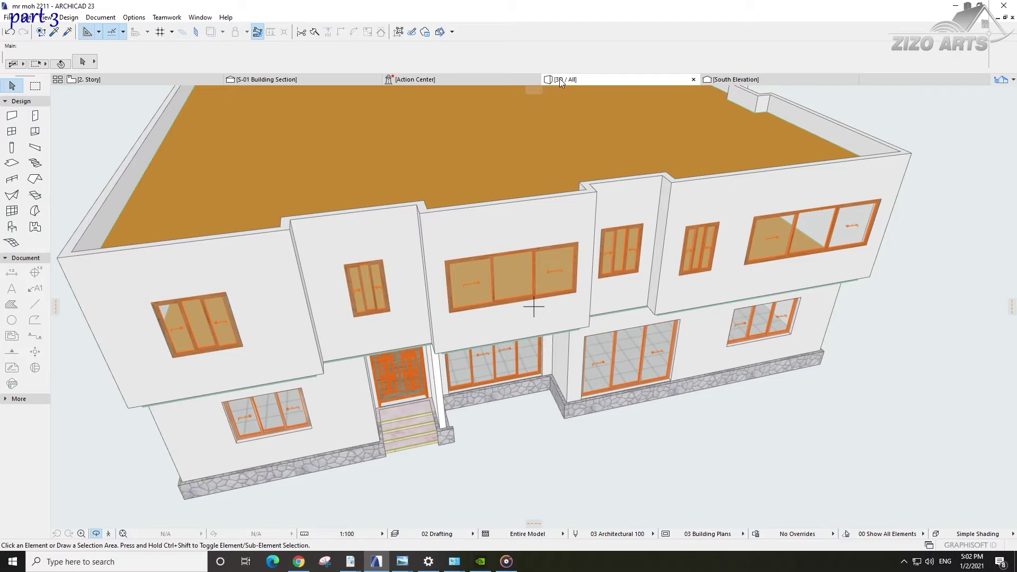
Step: On the 2. Story plan, set the width of the recess window beside section marker S-01 to 1200 mm
{"action": "left_click", "coordinate": [85, 80]}
{"action": "scroll", "coordinate": [389, 277], "scroll_direction": "up", "scroll_amount": 3}
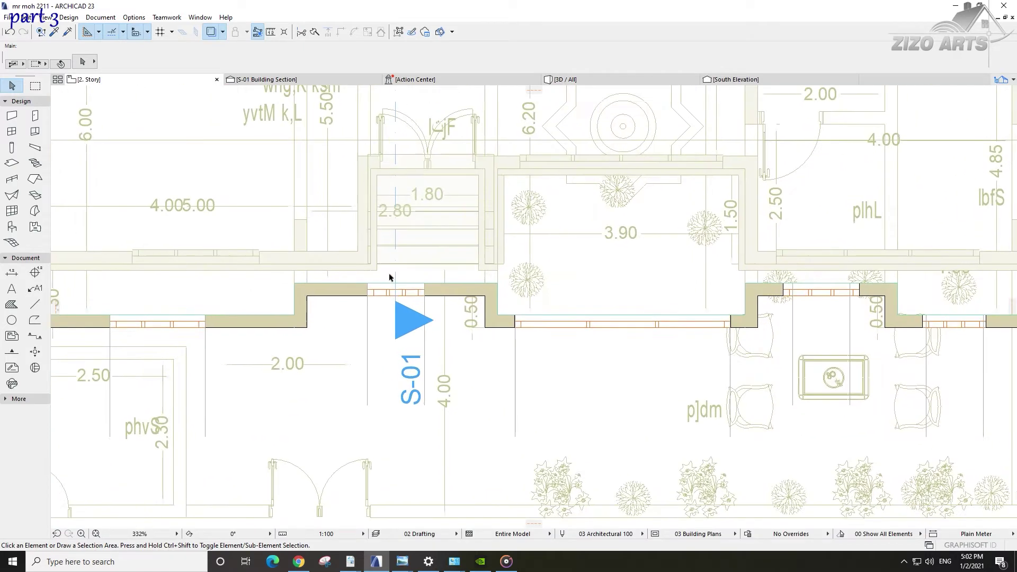
{"action": "scroll", "coordinate": [389, 277], "scroll_direction": "up", "scroll_amount": 2}
{"action": "left_click", "coordinate": [369, 292]}
{"action": "scroll", "coordinate": [423, 285], "scroll_direction": "up", "scroll_amount": 1}
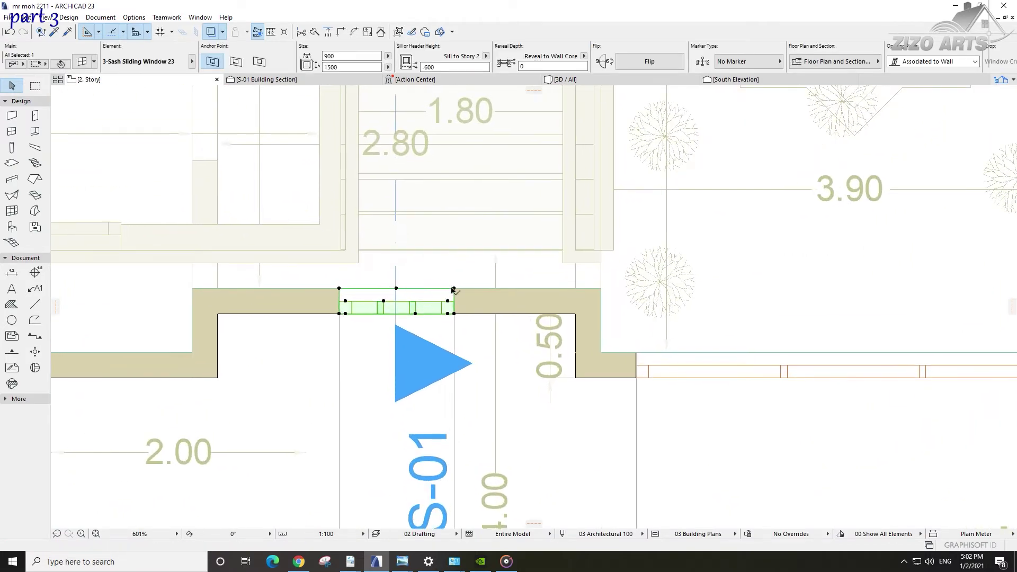
{"action": "left_click", "coordinate": [454, 289]}
{"action": "key", "text": "Escape"}
{"action": "key", "text": "ctrl+t"}
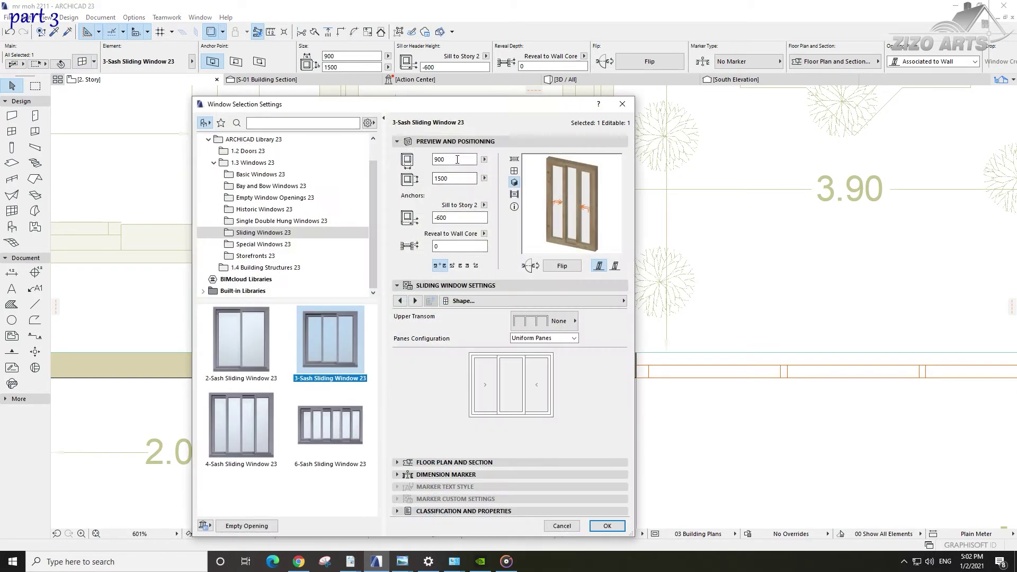
{"action": "type", "text": "1200"}
{"action": "key", "text": "Return"}
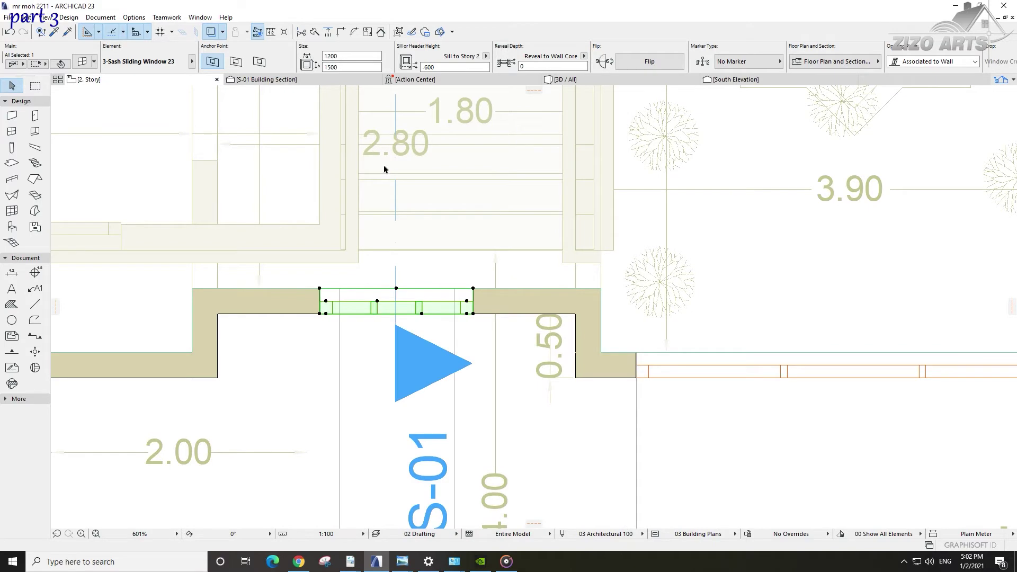
{"action": "scroll", "coordinate": [423, 353], "scroll_direction": "down", "scroll_amount": 6}
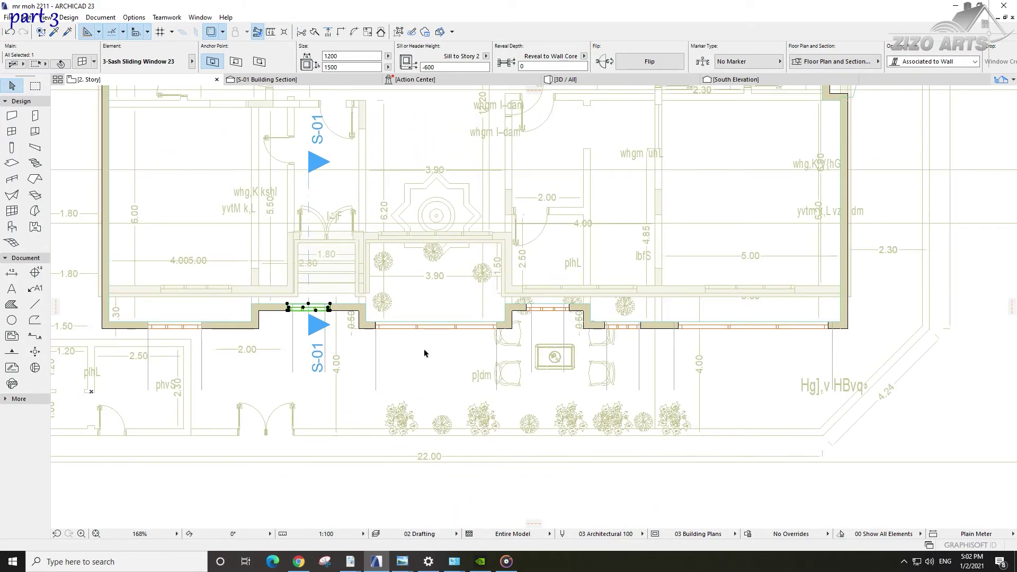
Step: Examine the alignment and proportions of the upper-storey windows in the South Elevation
{"action": "left_click", "coordinate": [733, 80]}
{"action": "scroll", "coordinate": [529, 306], "scroll_direction": "down", "scroll_amount": 4}
{"action": "scroll", "coordinate": [556, 311], "scroll_direction": "up", "scroll_amount": 5}
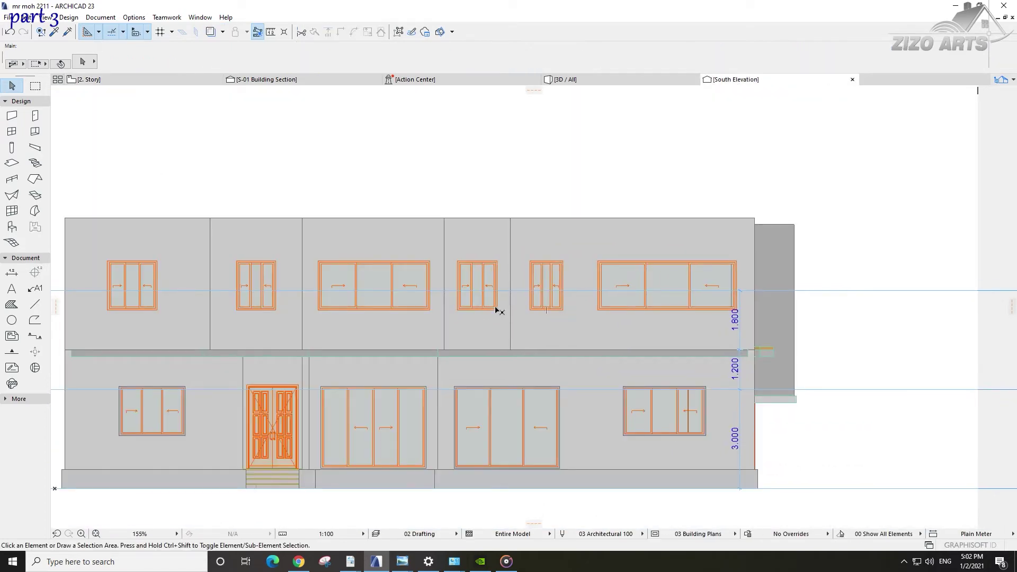
{"action": "scroll", "coordinate": [528, 296], "scroll_direction": "down", "scroll_amount": 3}
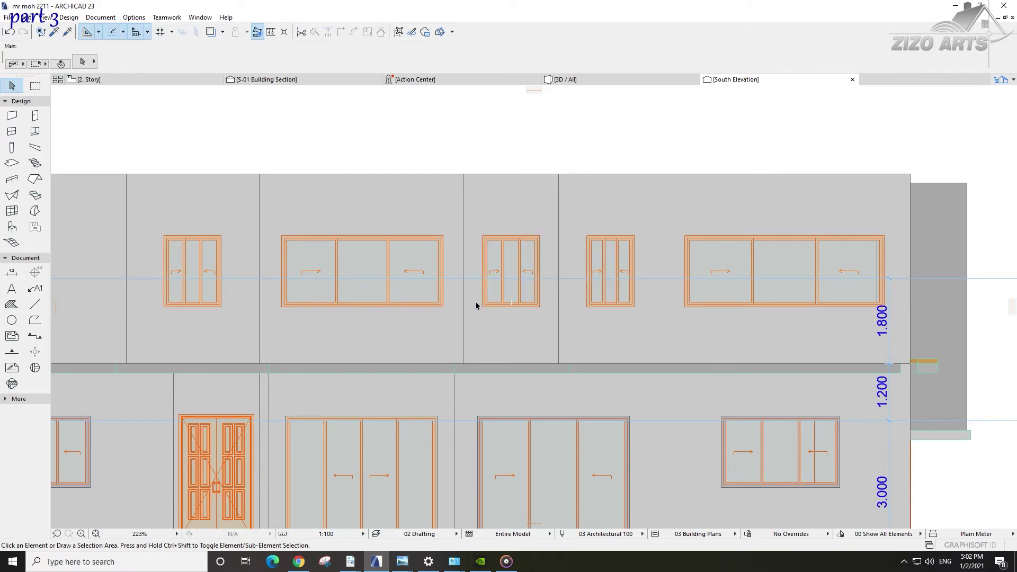
{"action": "scroll", "coordinate": [475, 305], "scroll_direction": "down", "scroll_amount": 3}
{"action": "scroll", "coordinate": [497, 295], "scroll_direction": "up", "scroll_amount": 1}
{"action": "scroll", "coordinate": [555, 290], "scroll_direction": "up", "scroll_amount": 6}
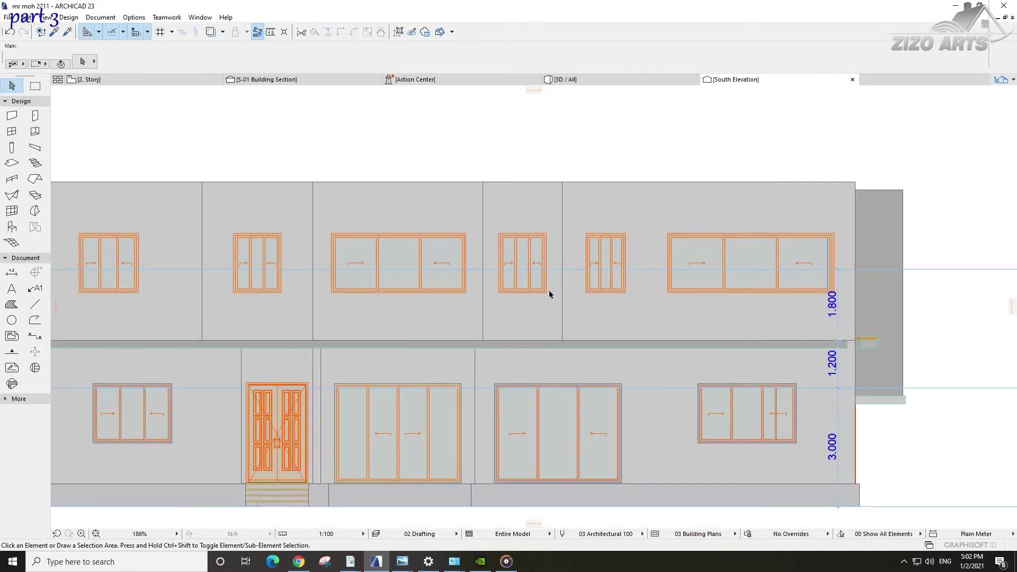
Step: Raise the bottom edge of the recess window right of the wide central window to the 2 Story level line, making it 900 mm high
{"action": "left_click", "coordinate": [551, 317]}
{"action": "scroll", "coordinate": [561, 281], "scroll_direction": "up", "scroll_amount": 4}
{"action": "left_click", "coordinate": [553, 341]}
{"action": "left_click", "coordinate": [606, 355]}
{"action": "left_click", "coordinate": [561, 255]}
{"action": "scroll", "coordinate": [510, 274], "scroll_direction": "down", "scroll_amount": 4}
{"action": "middle_click_drag", "start_coordinate": [528, 282], "coordinate": [586, 286]}
{"action": "scroll", "coordinate": [587, 286], "scroll_direction": "down", "scroll_amount": 5}
{"action": "middle_click_drag", "start_coordinate": [461, 306], "coordinate": [487, 302]}
{"action": "scroll", "coordinate": [488, 301], "scroll_direction": "down", "scroll_amount": 3}
{"action": "key", "text": "Escape"}
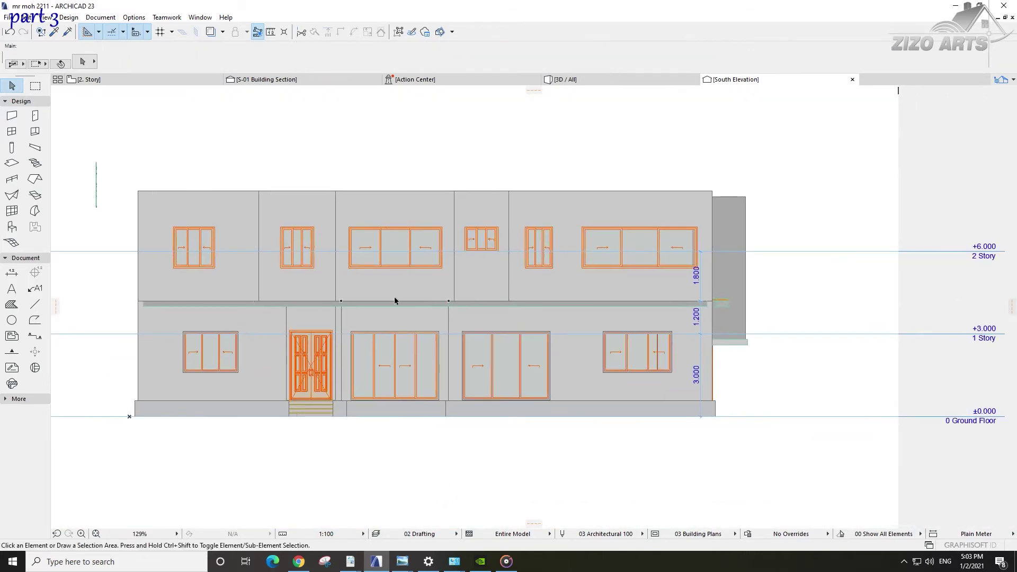
Step: Set the width of the shortened recess window in the South Elevation to 800 mm
{"action": "scroll", "coordinate": [454, 257], "scroll_direction": "up", "scroll_amount": 9}
{"action": "left_click", "coordinate": [536, 200]}
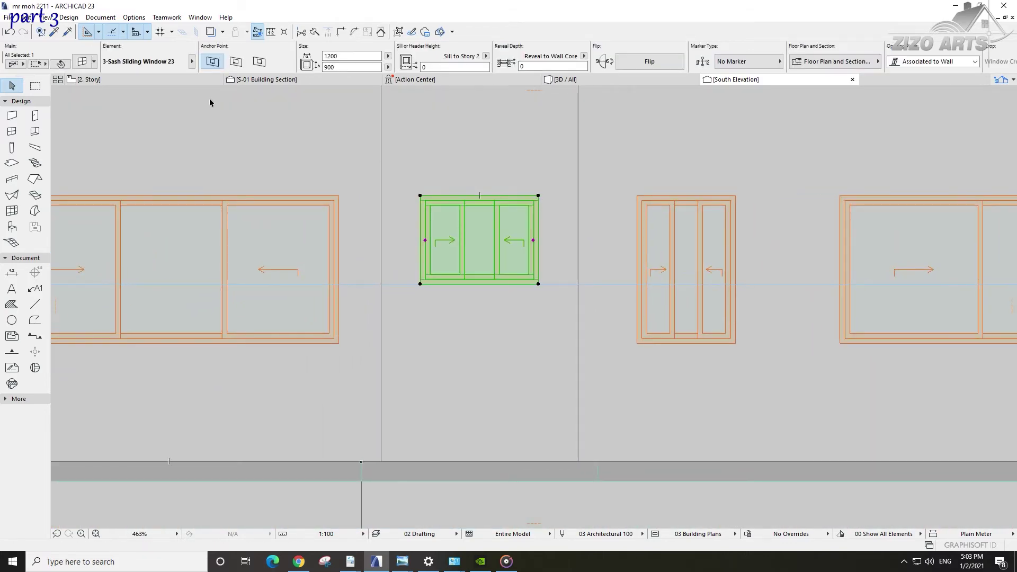
{"action": "key", "text": "ctrl+t"}
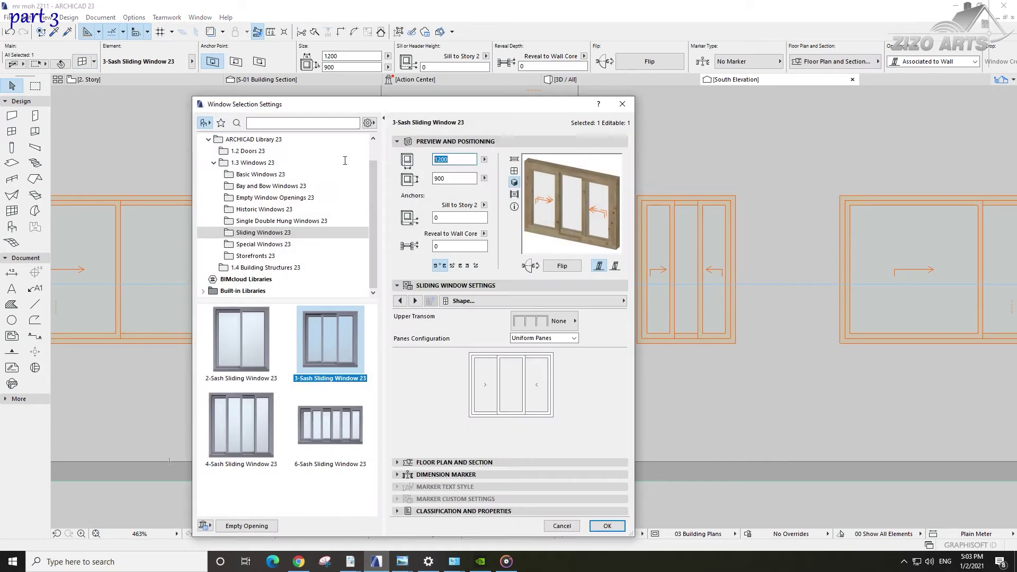
{"action": "type", "text": "800"}
{"action": "key", "text": "Return"}
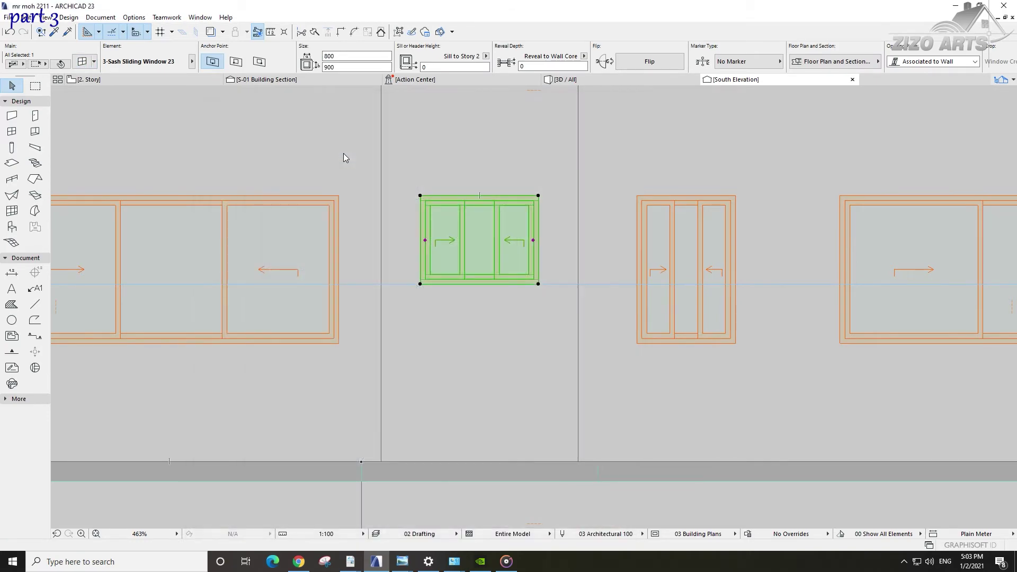
{"action": "scroll", "coordinate": [500, 244], "scroll_direction": "down", "scroll_amount": 1}
{"action": "middle_click_drag", "start_coordinate": [500, 244], "coordinate": [534, 236]}
{"action": "key", "text": "Escape"}
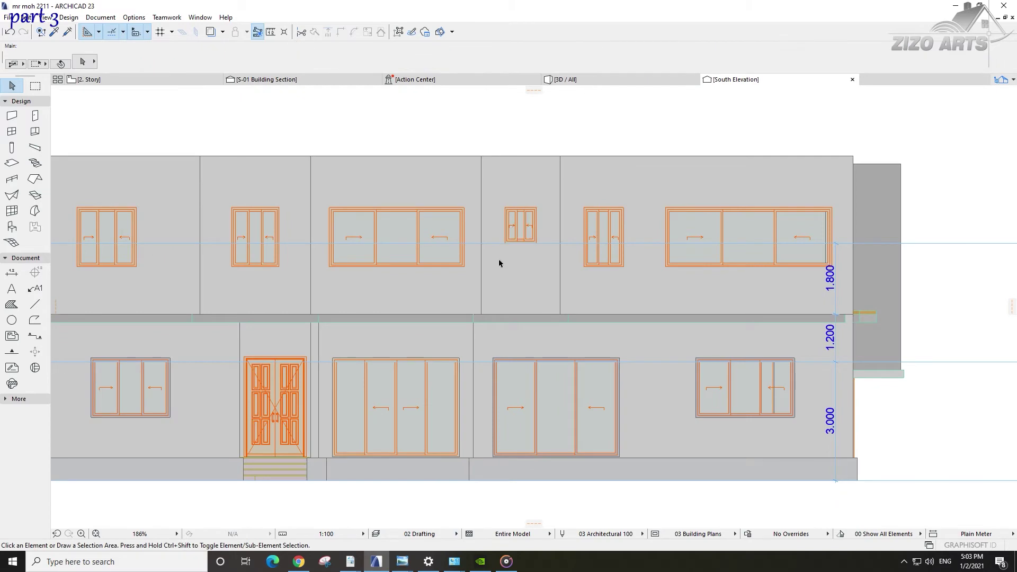
Step: Check the window layout across the South Elevation, and inspect the east side of the house in 3D
{"action": "scroll", "coordinate": [497, 264], "scroll_direction": "down", "scroll_amount": 1}
{"action": "middle_click_drag", "start_coordinate": [482, 270], "coordinate": [516, 265]}
{"action": "scroll", "coordinate": [429, 273], "scroll_direction": "up", "scroll_amount": 1}
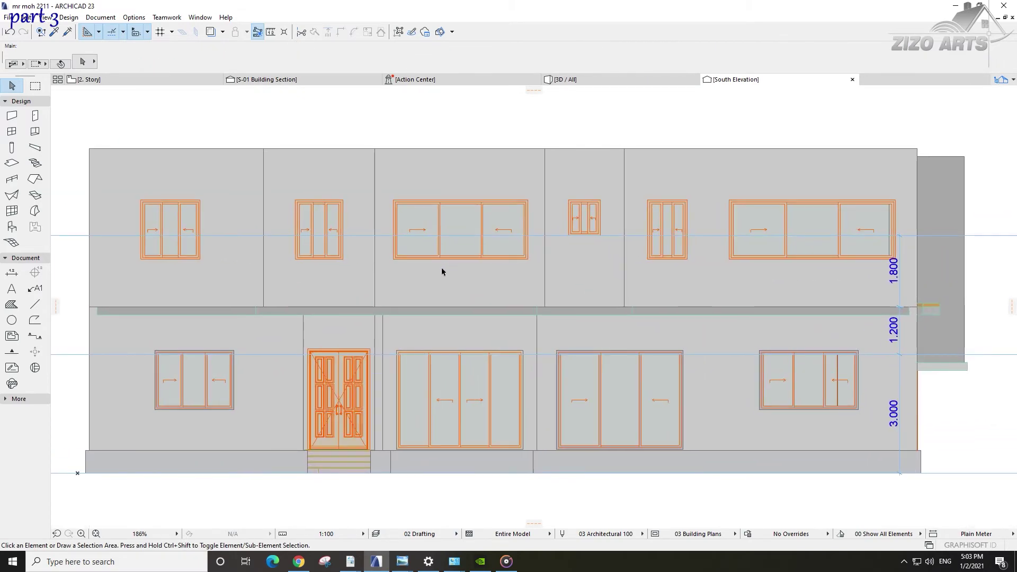
{"action": "scroll", "coordinate": [475, 266], "scroll_direction": "down", "scroll_amount": 2}
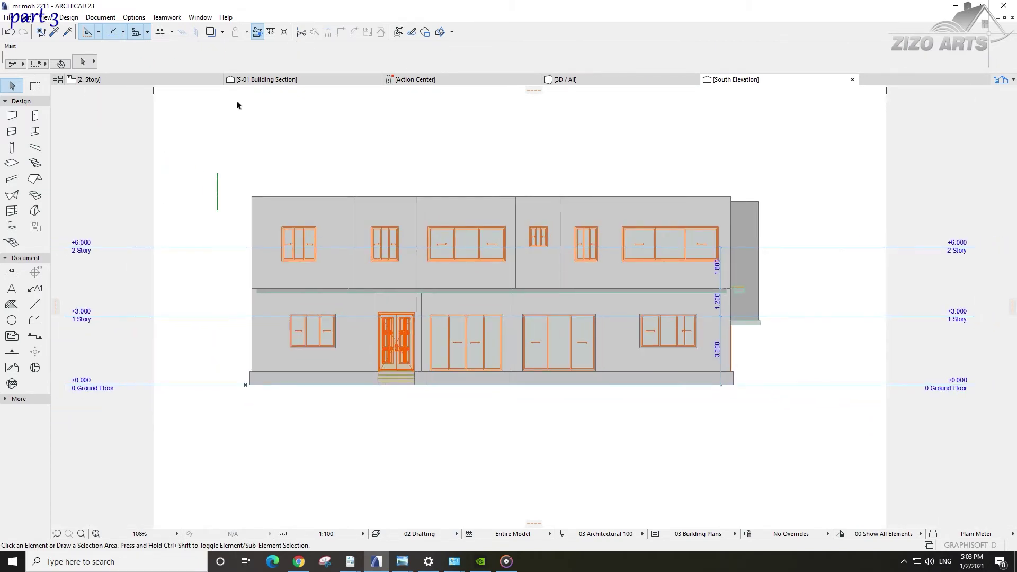
{"action": "left_click", "coordinate": [585, 78]}
{"action": "scroll", "coordinate": [678, 295], "scroll_direction": "up", "scroll_amount": 2}
{"action": "middle_click_drag", "start_coordinate": [677, 295], "coordinate": [400, 317], "text": "shift"}
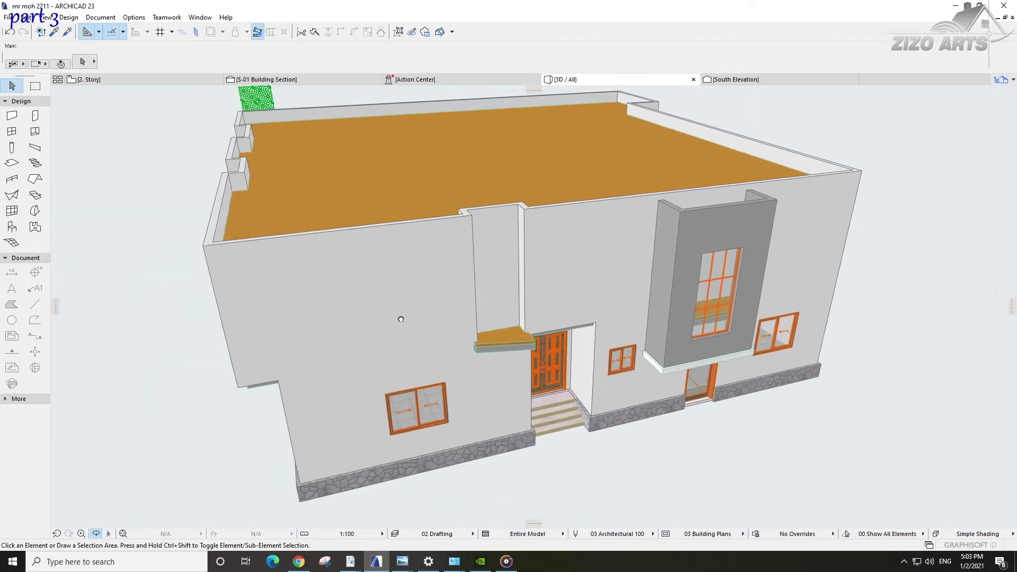
Step: Examine the east outer wall on the 2. Story plan against the neighbouring reference plans
{"action": "left_click", "coordinate": [126, 83]}
{"action": "scroll", "coordinate": [345, 328], "scroll_direction": "up", "scroll_amount": 2}
{"action": "scroll", "coordinate": [552, 279], "scroll_direction": "down", "scroll_amount": 5}
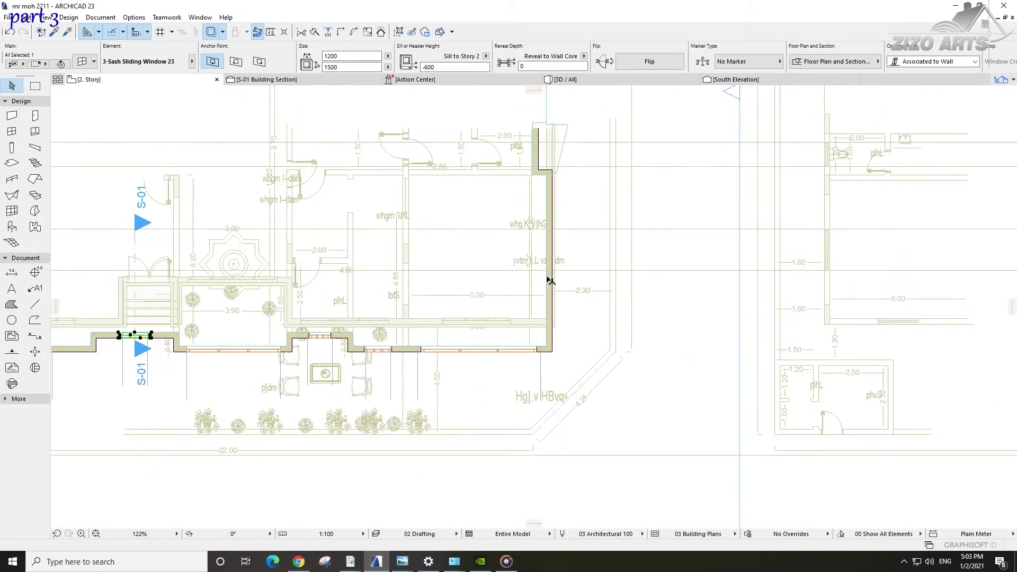
{"action": "scroll", "coordinate": [601, 290], "scroll_direction": "right", "scroll_amount": 5, "text": "shift"}
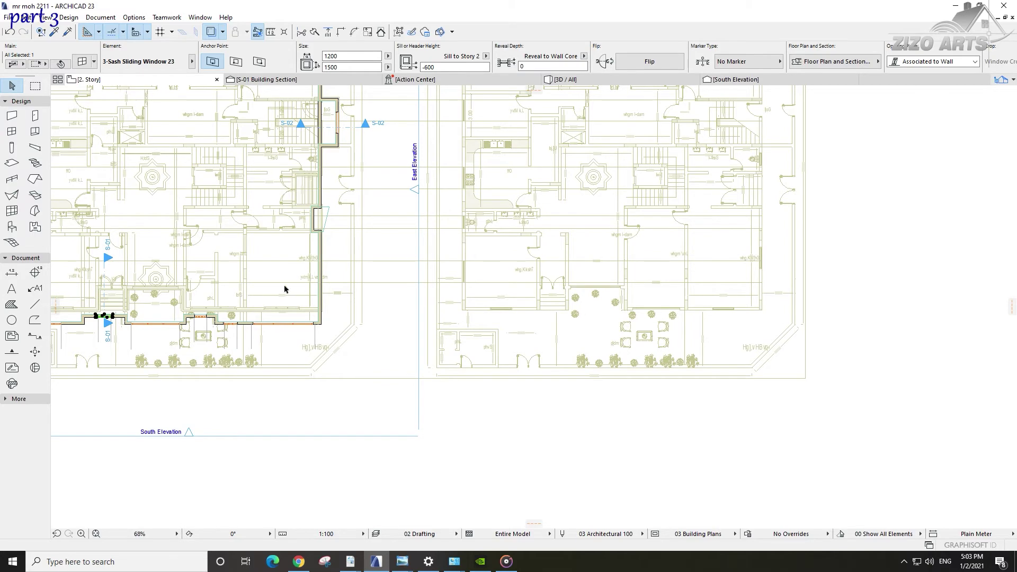
{"action": "scroll", "coordinate": [284, 289], "scroll_direction": "up", "scroll_amount": 5}
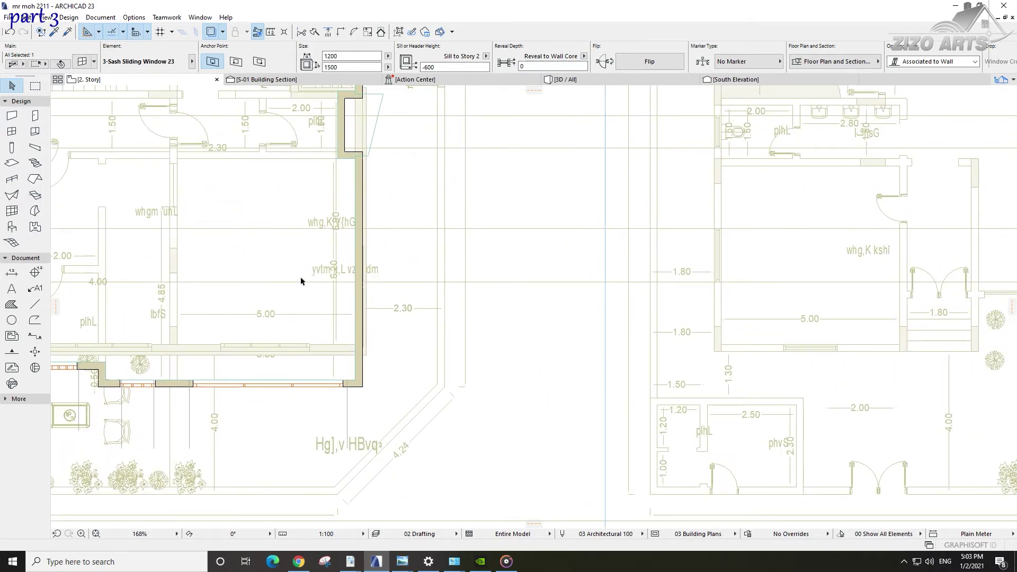
{"action": "scroll", "coordinate": [343, 271], "scroll_direction": "up", "scroll_amount": 3}
{"action": "scroll", "coordinate": [343, 270], "scroll_direction": "down", "scroll_amount": 5}
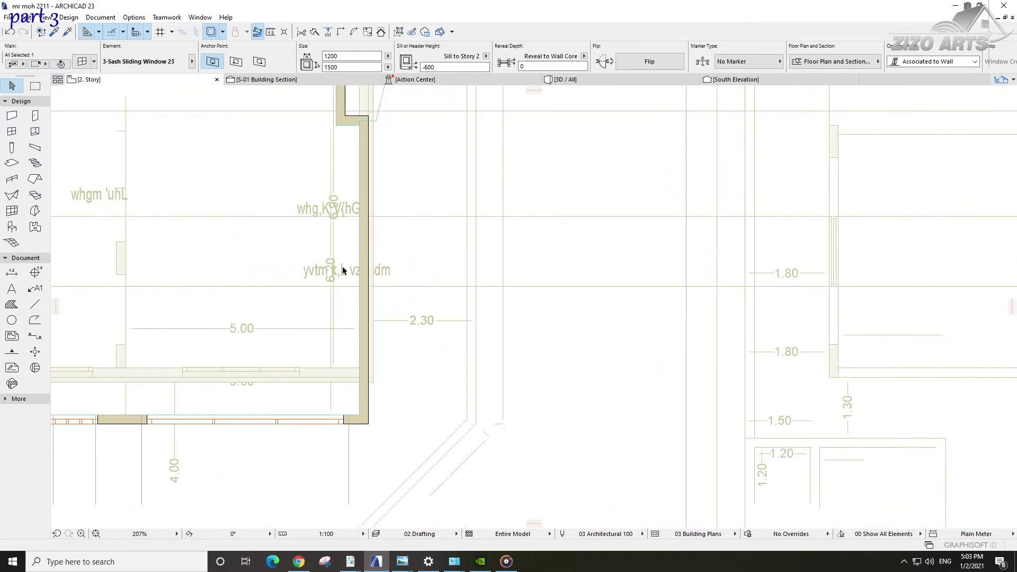
{"action": "scroll", "coordinate": [343, 272], "scroll_direction": "down", "scroll_amount": 4}
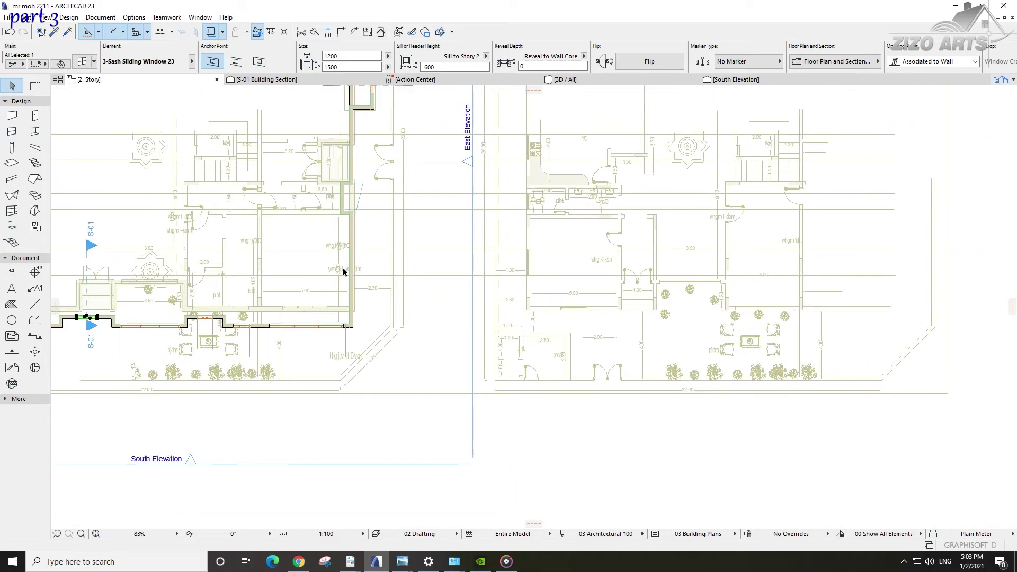
{"action": "scroll", "coordinate": [343, 271], "scroll_direction": "up", "scroll_amount": 3}
{"action": "scroll", "coordinate": [343, 272], "scroll_direction": "down", "scroll_amount": 3}
{"action": "middle_click_drag", "start_coordinate": [343, 272], "coordinate": [618, 270]}
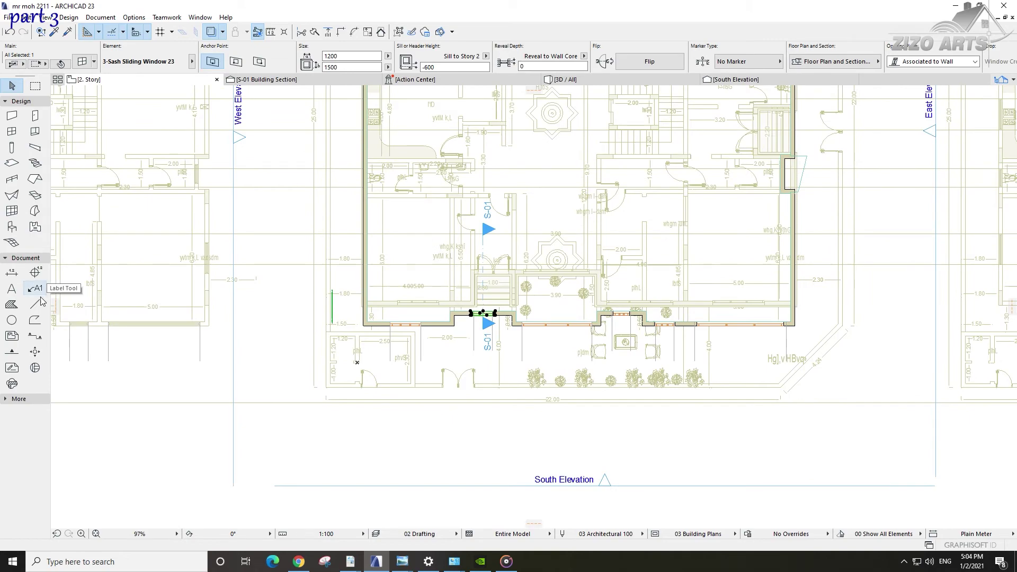
Step: Draw a horizontal guide line outward from the lower end of the reference plan's lower east window, and copy it to the window's upper end
{"action": "left_click", "coordinate": [34, 304]}
{"action": "scroll", "coordinate": [210, 291], "scroll_direction": "down", "scroll_amount": 2}
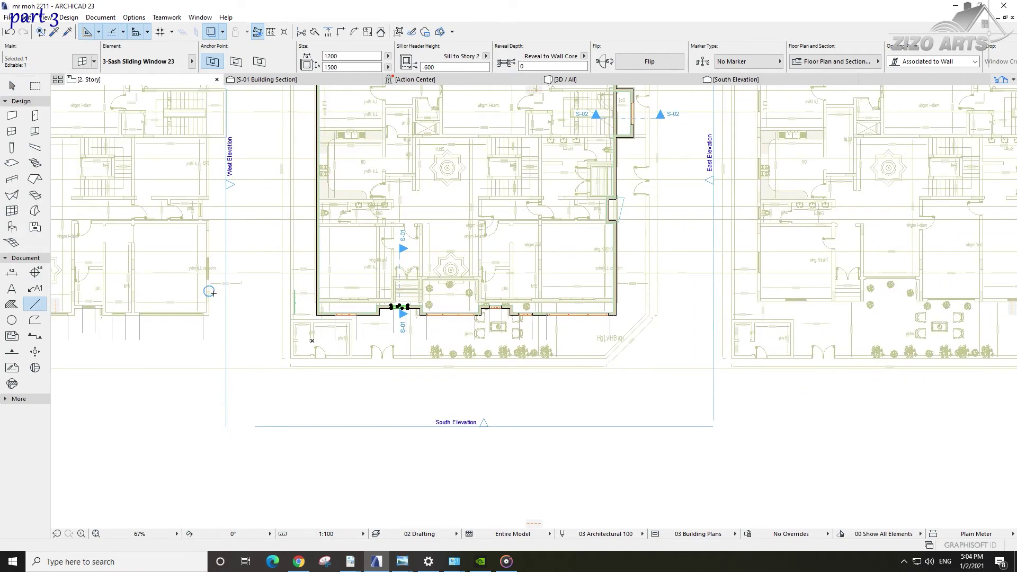
{"action": "scroll", "coordinate": [209, 291], "scroll_direction": "down", "scroll_amount": 1}
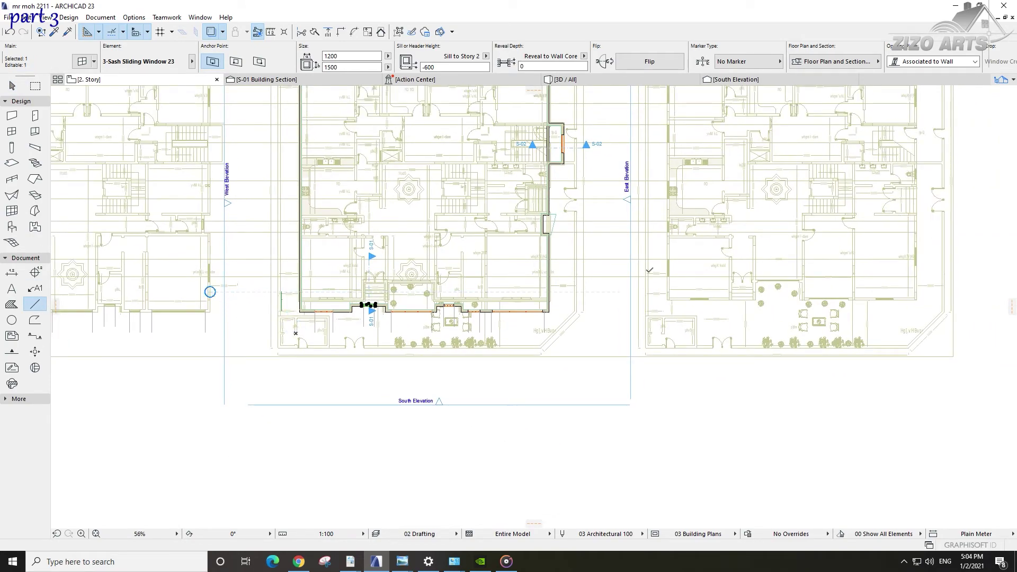
{"action": "scroll", "coordinate": [589, 276], "scroll_direction": "up", "scroll_amount": 7}
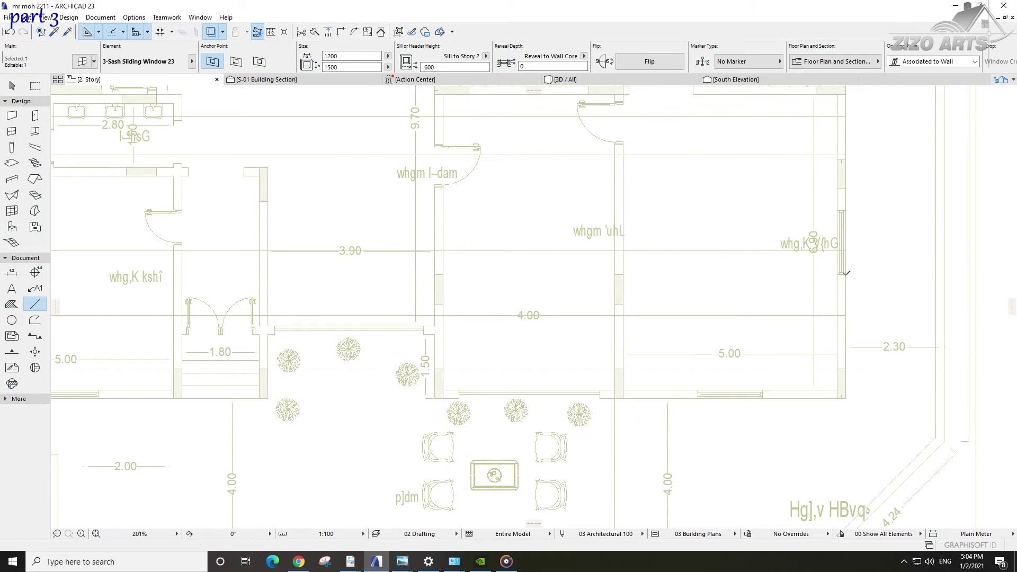
{"action": "key", "text": "Escape"}
{"action": "scroll", "coordinate": [849, 271], "scroll_direction": "up", "scroll_amount": 6}
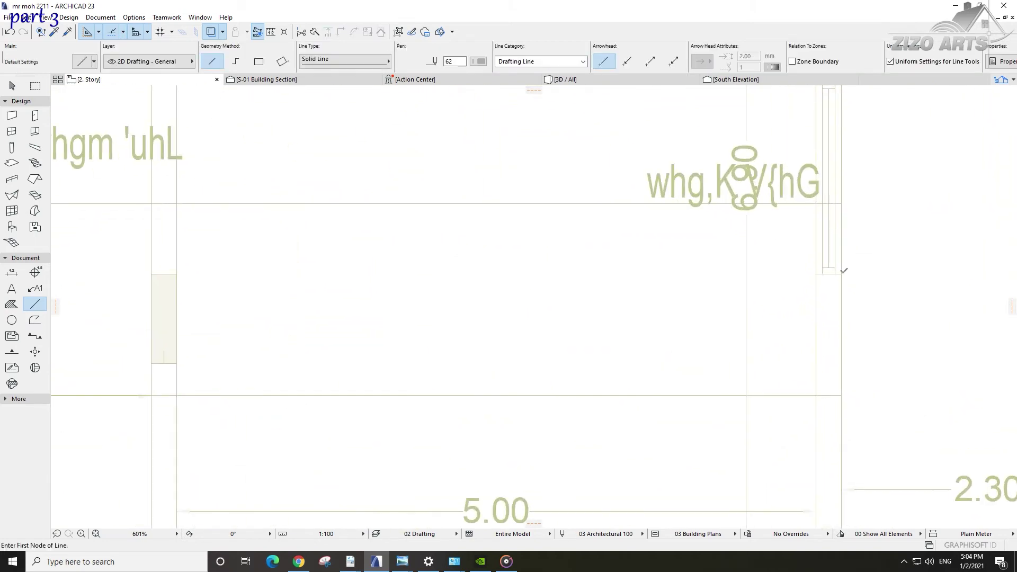
{"action": "scroll", "coordinate": [771, 270], "scroll_direction": "down", "scroll_amount": 8}
{"action": "scroll", "coordinate": [681, 270], "scroll_direction": "up", "scroll_amount": 3}
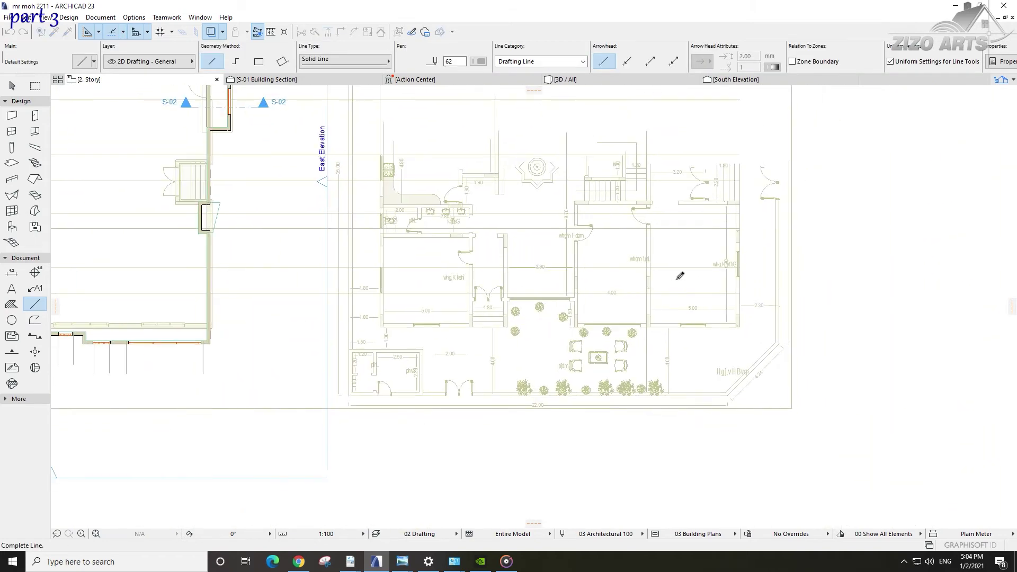
{"action": "left_click", "coordinate": [900, 273]}
{"action": "scroll", "coordinate": [740, 279], "scroll_direction": "up", "scroll_amount": 6}
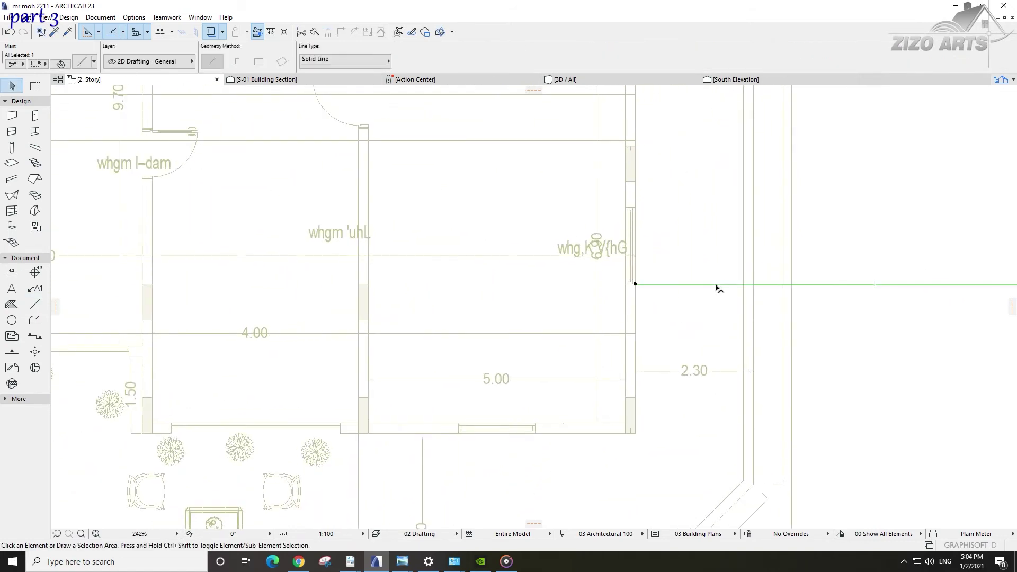
{"action": "left_click_drag", "start_coordinate": [637, 283], "coordinate": [635, 205], "text": "ctrl"}
{"action": "scroll", "coordinate": [613, 268], "scroll_direction": "down", "scroll_amount": 3}
Step: Copy the pair of guide lines to the ends of the uppermost east window on the reference plan
{"action": "left_click_drag", "start_coordinate": [598, 289], "coordinate": [569, 380]}
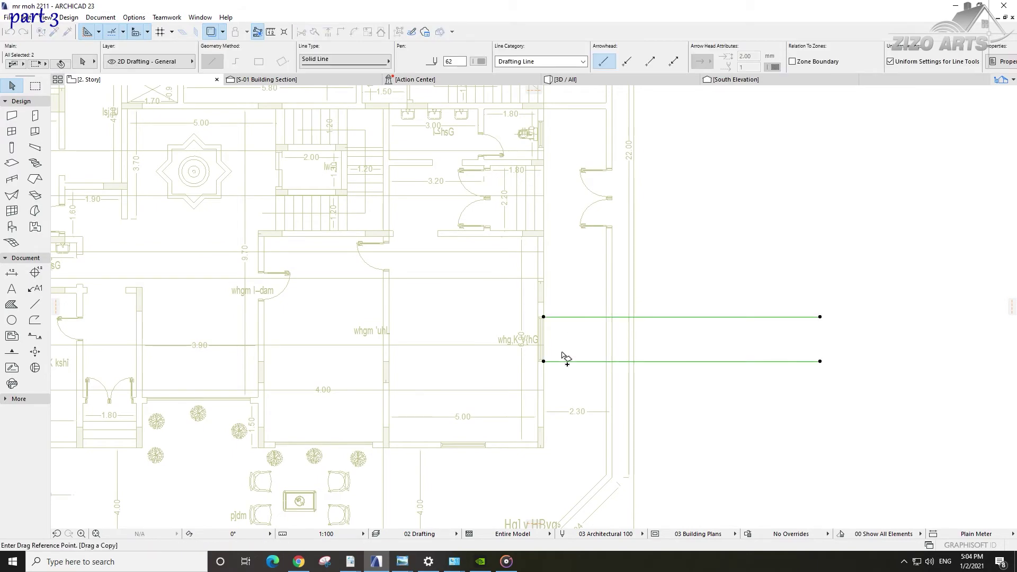
{"action": "scroll", "coordinate": [545, 317], "scroll_direction": "up", "scroll_amount": 2}
{"action": "left_click_drag", "start_coordinate": [543, 317], "coordinate": [444, 251], "text": "ctrl"}
{"action": "scroll", "coordinate": [543, 316], "scroll_direction": "down", "scroll_amount": 3}
{"action": "scroll", "coordinate": [561, 246], "scroll_direction": "up", "scroll_amount": 3}
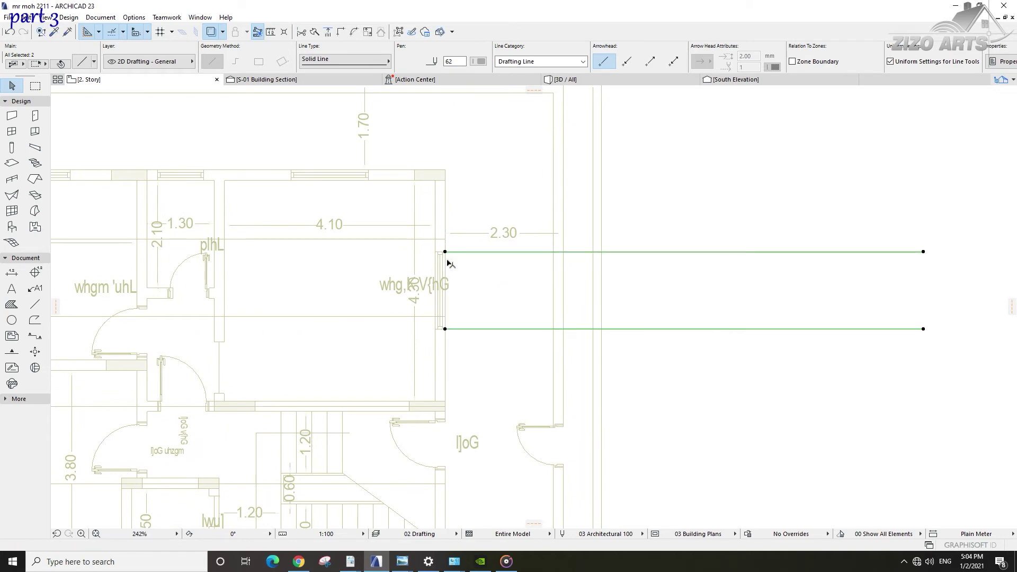
Step: Copy the guide line pair to the small bathroom window on the east wall, and move its lower line to that window's lower end
{"action": "scroll", "coordinate": [433, 215], "scroll_direction": "down", "scroll_amount": 2}
{"action": "key", "text": "ctrl+shift+d"}
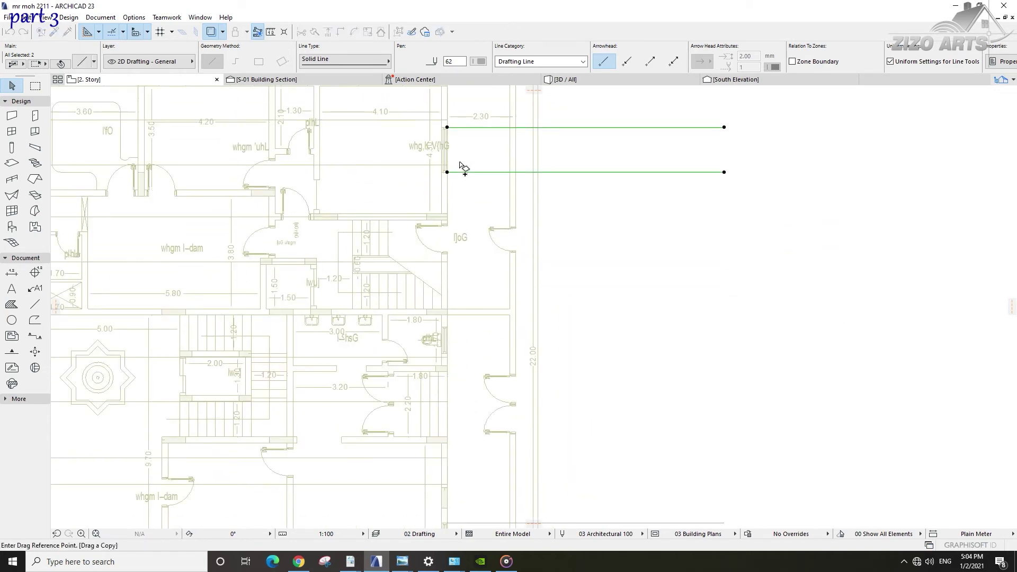
{"action": "left_click", "coordinate": [447, 128]}
{"action": "scroll", "coordinate": [447, 317], "scroll_direction": "up", "scroll_amount": 5}
{"action": "left_click", "coordinate": [437, 332]}
{"action": "left_click", "coordinate": [440, 465]}
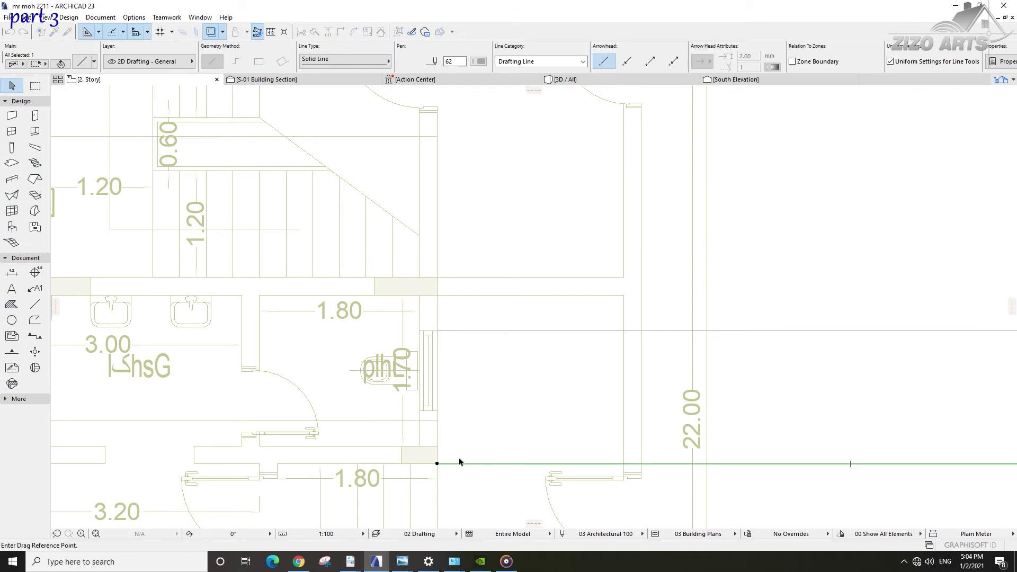
{"action": "left_click", "coordinate": [436, 464]}
{"action": "left_click", "coordinate": [437, 410]}
{"action": "scroll", "coordinate": [416, 419], "scroll_direction": "down", "scroll_amount": 8}
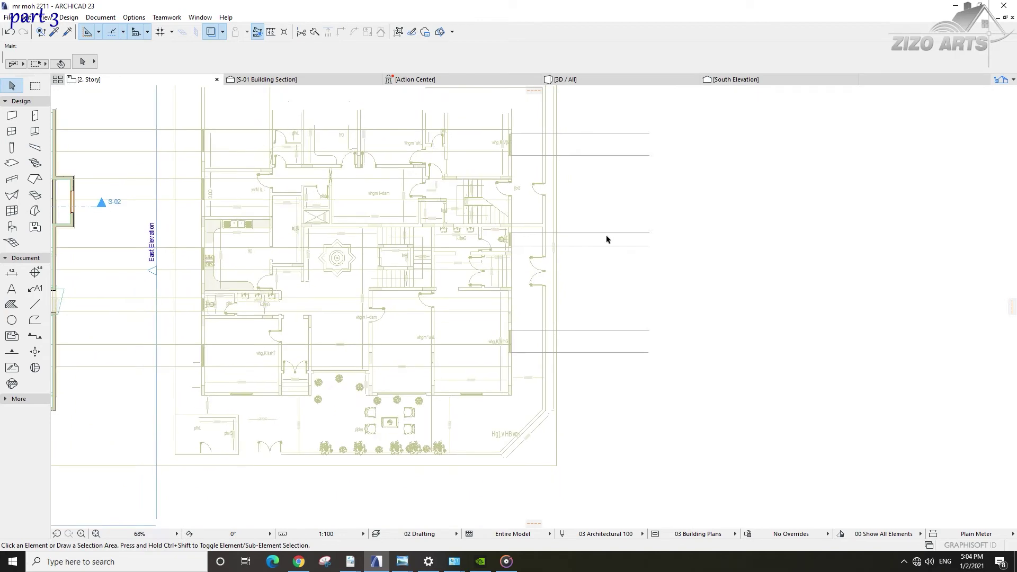
Step: Copy all six guide lines from the reference plan's upper east corner to the matching outer wall corner of the 2. Story plan
{"action": "left_click", "coordinate": [700, 135]}
{"action": "left_click", "coordinate": [595, 389]}
{"action": "key", "text": "ctrl+d"}
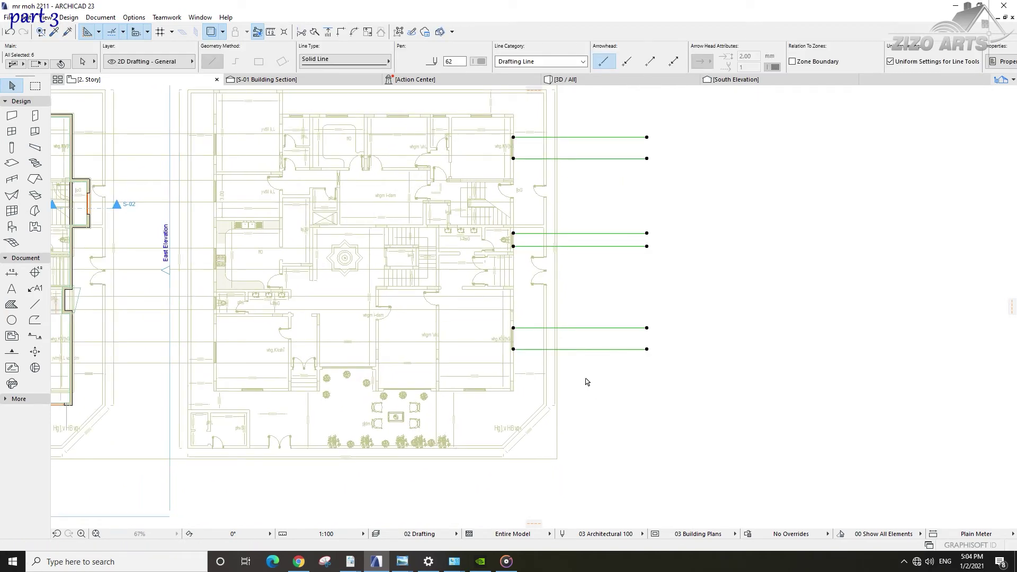
{"action": "scroll", "coordinate": [517, 136], "scroll_direction": "up", "scroll_amount": 5}
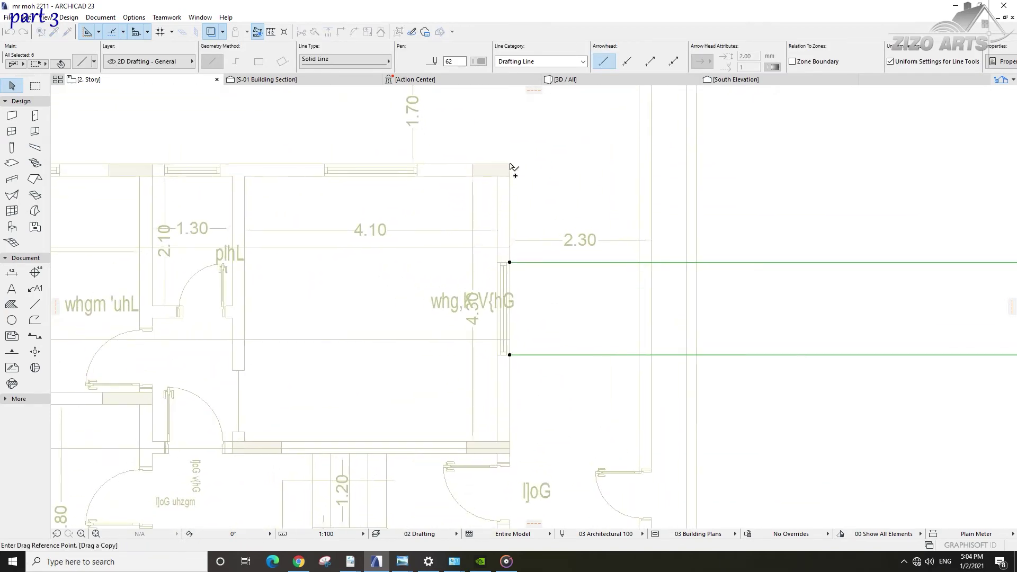
{"action": "left_click", "coordinate": [510, 166]}
{"action": "scroll", "coordinate": [609, 233], "scroll_direction": "down", "scroll_amount": 6}
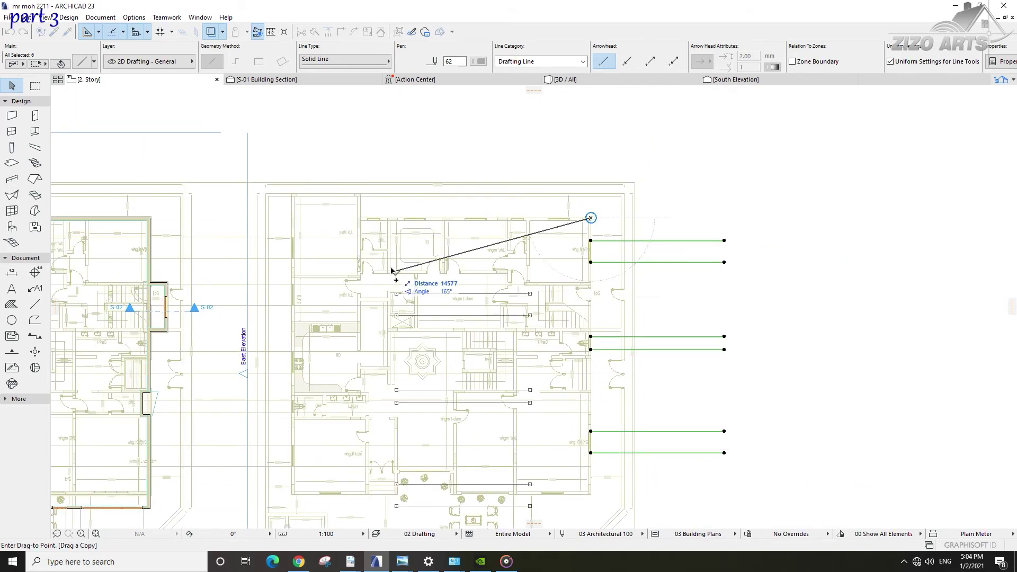
{"action": "scroll", "coordinate": [379, 216], "scroll_direction": "up", "scroll_amount": 5}
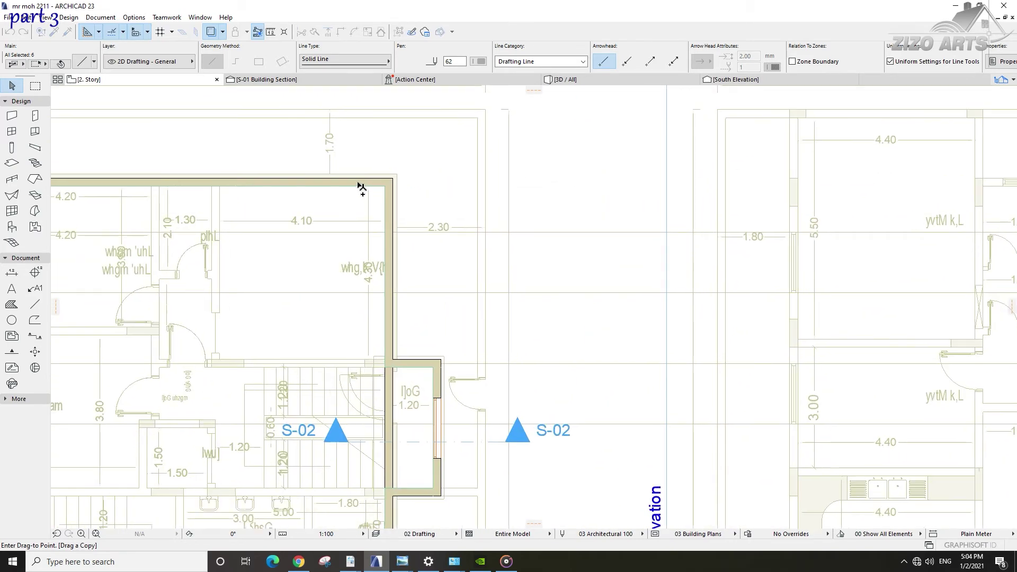
{"action": "left_click", "coordinate": [395, 180]}
{"action": "scroll", "coordinate": [459, 301], "scroll_direction": "down", "scroll_amount": 6}
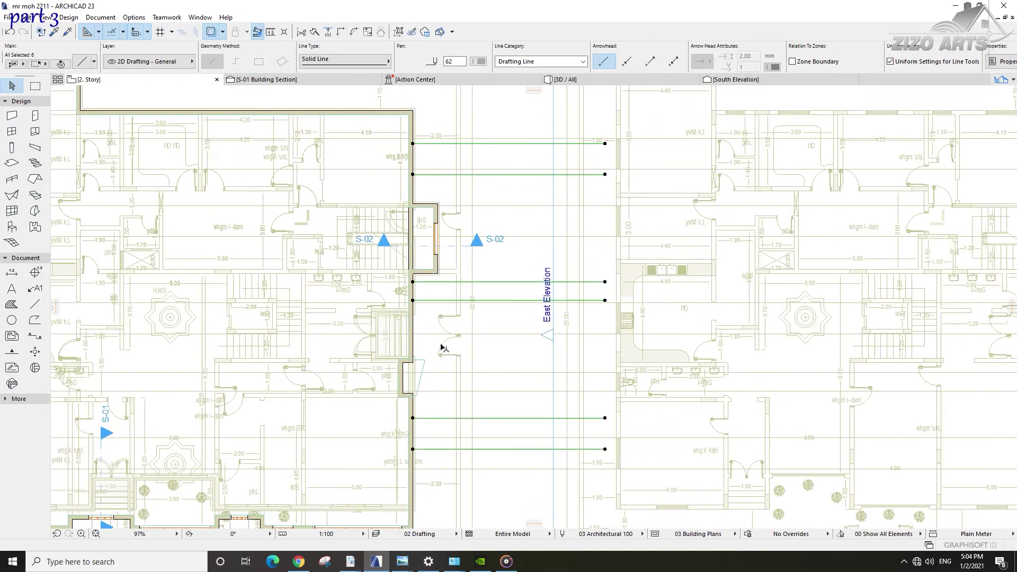
{"action": "scroll", "coordinate": [440, 399], "scroll_direction": "up", "scroll_amount": 5}
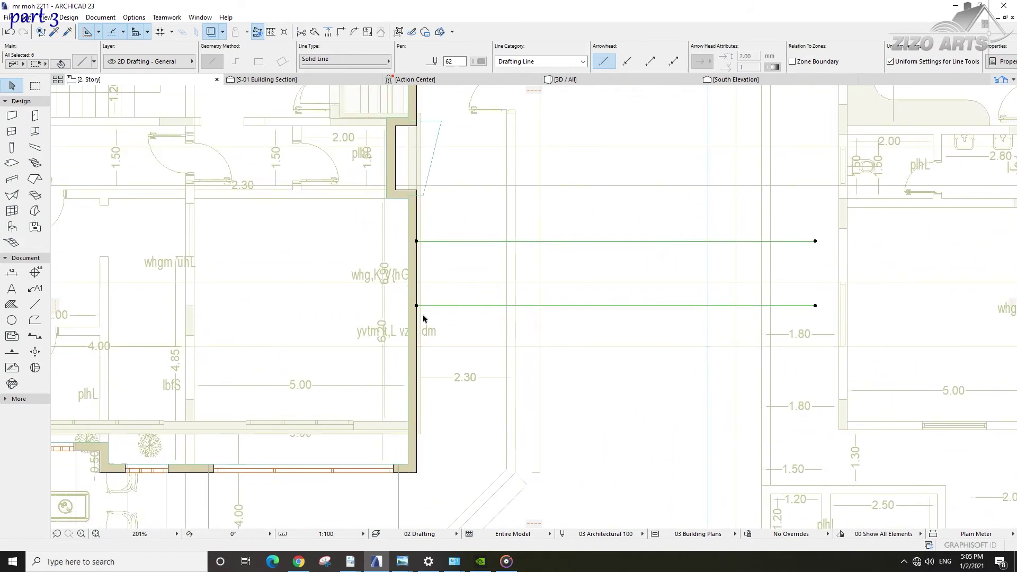
{"action": "left_click", "coordinate": [420, 311]}
Step: Place a 3-sash sliding window with its width set to 1500 in the east wall, between the lowest pair of guide lines
{"action": "scroll", "coordinate": [421, 304], "scroll_direction": "up", "scroll_amount": 3}
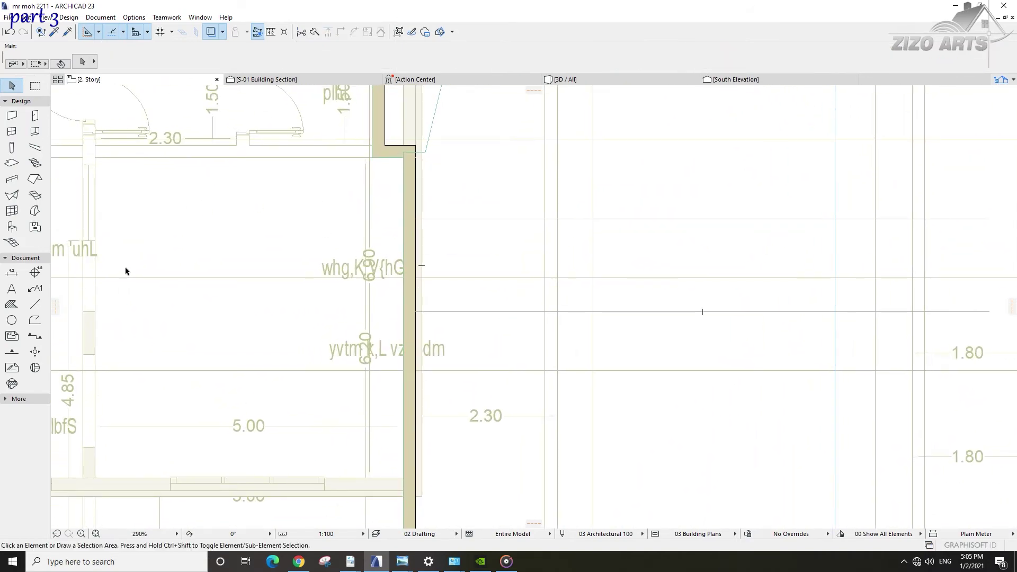
{"action": "left_click", "coordinate": [12, 131]}
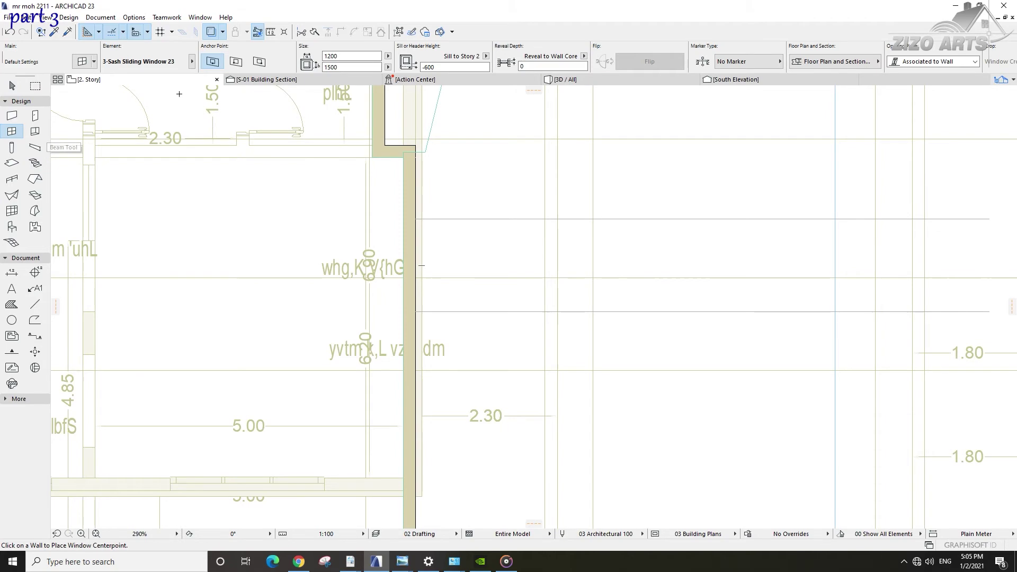
{"action": "key", "text": "ctrl+t"}
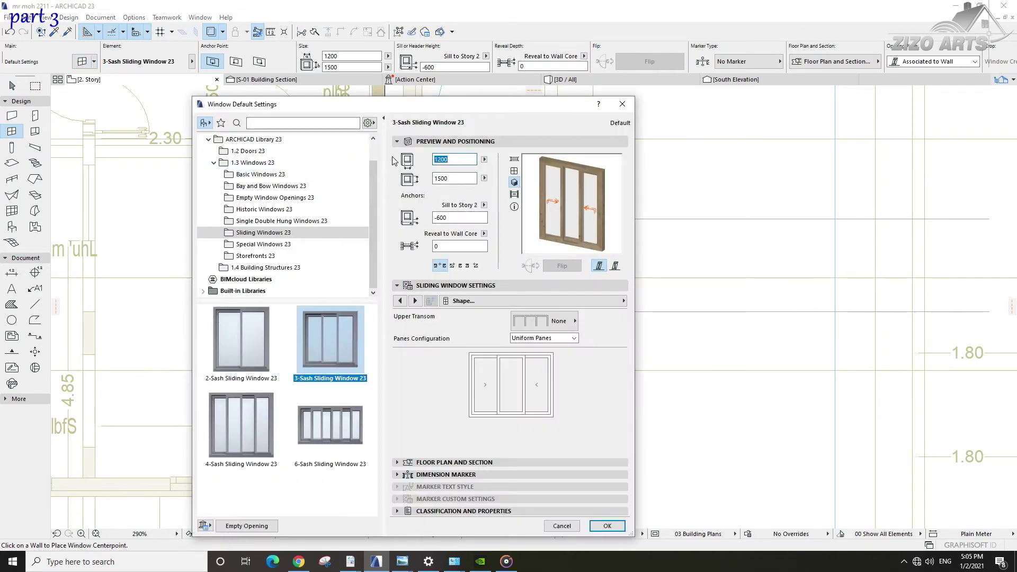
{"action": "type", "text": "1500"}
{"action": "key", "text": "Return"}
{"action": "left_click", "coordinate": [416, 278]}
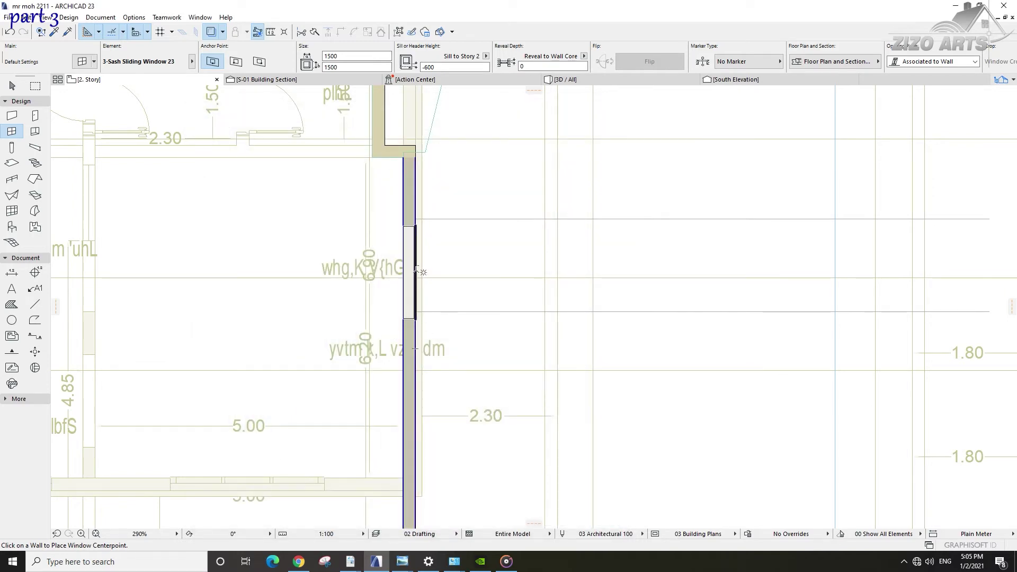
{"action": "scroll", "coordinate": [390, 277], "scroll_direction": "down", "scroll_amount": 3}
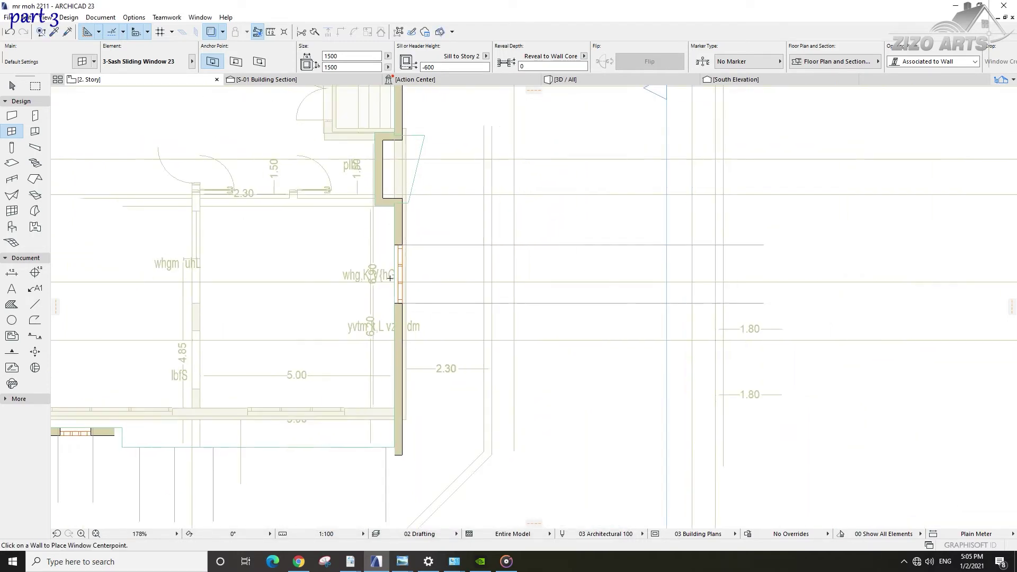
Step: Place the same 3-sash sliding window in the east wall at the uppermost guide line pair and at the bathroom guide line pair
{"action": "scroll", "coordinate": [390, 278], "scroll_direction": "down", "scroll_amount": 3}
{"action": "scroll", "coordinate": [429, 175], "scroll_direction": "up", "scroll_amount": 2}
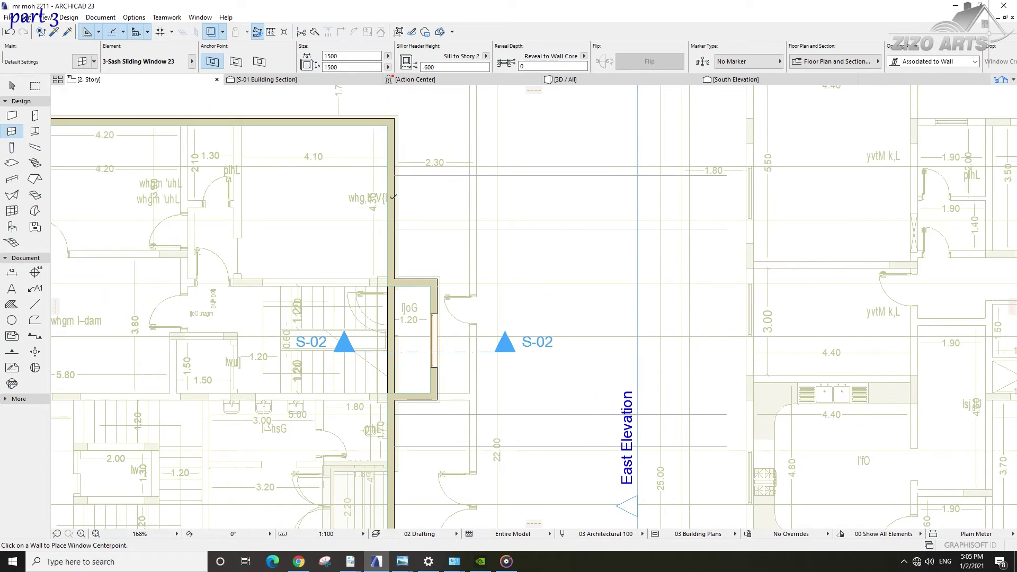
{"action": "middle_click_drag", "start_coordinate": [390, 280], "coordinate": [374, 236]}
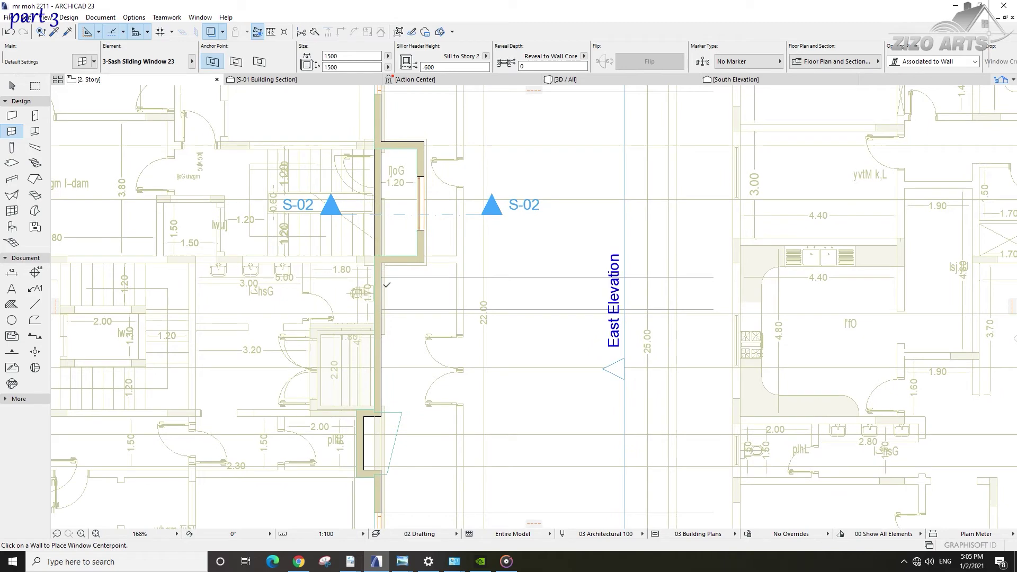
{"action": "scroll", "coordinate": [378, 246], "scroll_direction": "down", "scroll_amount": 2}
{"action": "scroll", "coordinate": [381, 265], "scroll_direction": "up", "scroll_amount": 6}
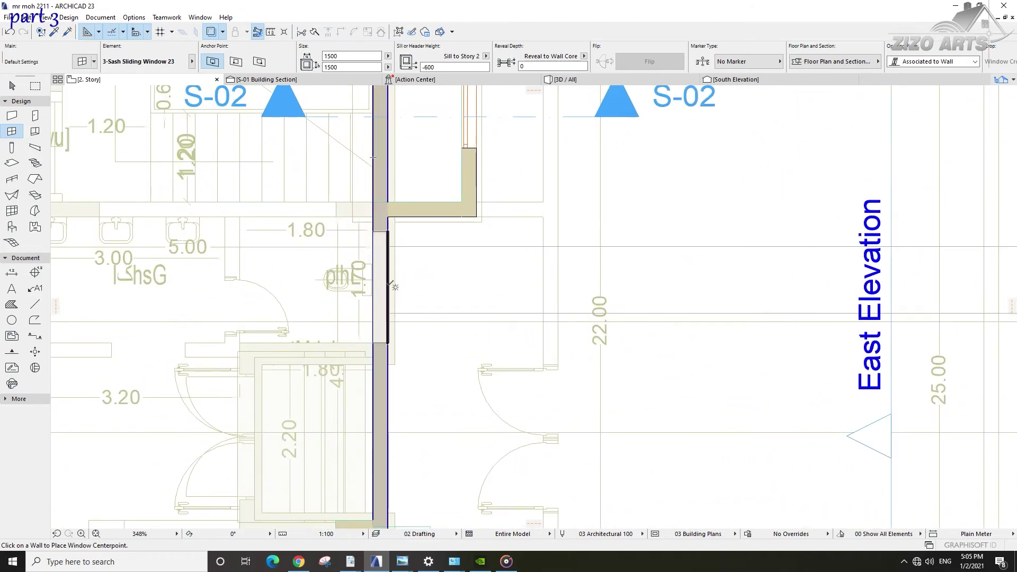
{"action": "left_click", "coordinate": [385, 286]}
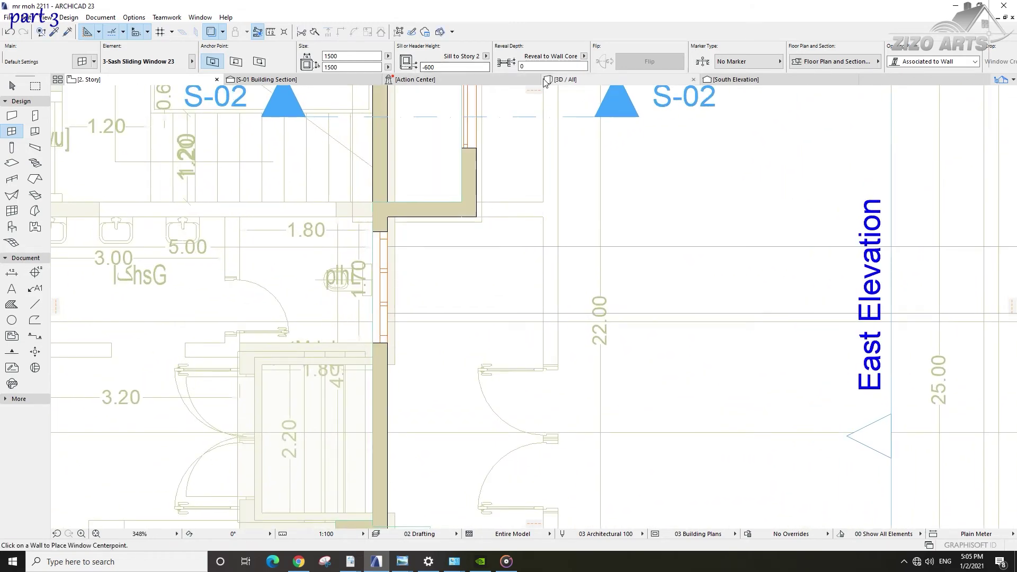
Step: Check the second-story windows on the front facade and east wall in the 3D view
{"action": "left_click", "coordinate": [566, 80]}
{"action": "scroll", "coordinate": [529, 305], "scroll_direction": "up", "scroll_amount": 2}
{"action": "left_click_drag", "start_coordinate": [529, 289], "coordinate": [487, 226]}
{"action": "left_click_drag", "start_coordinate": [431, 269], "coordinate": [434, 181]}
{"action": "key", "text": "Escape"}
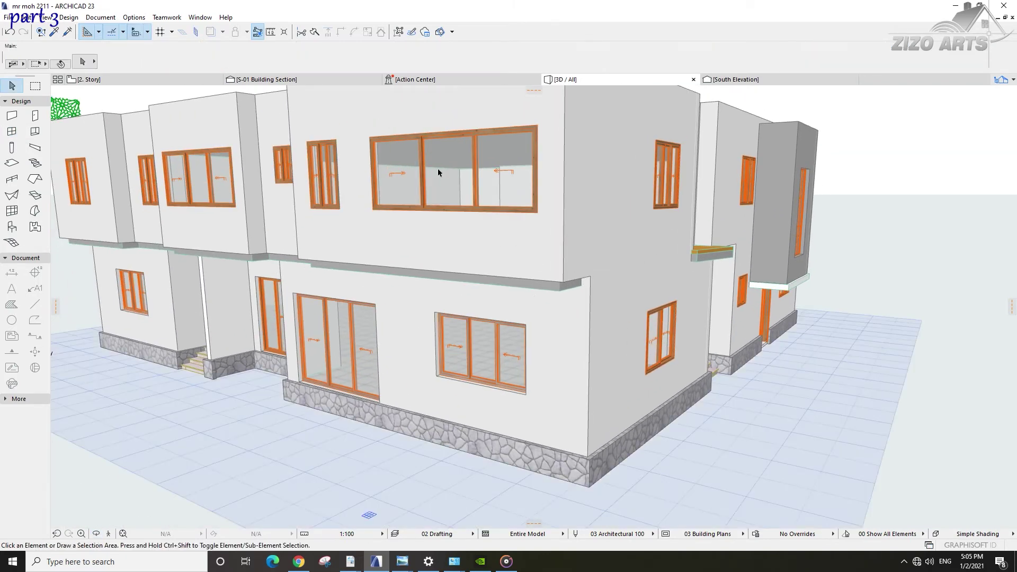
Step: Select twelve windows across the front facade and east wall and change their reveal type to the second option, with a 120 reveal to wall core
{"action": "left_click_drag", "start_coordinate": [162, 166], "coordinate": [245, 226]}
{"action": "left_click", "coordinate": [247, 225]}
{"action": "left_click", "coordinate": [392, 228], "text": "shift"}
{"action": "left_click", "coordinate": [493, 220], "text": "shift"}
{"action": "left_click", "coordinate": [554, 235], "text": "shift"}
{"action": "left_click", "coordinate": [688, 234], "text": "shift"}
{"action": "middle_click_drag", "start_coordinate": [688, 233], "coordinate": [370, 275], "text": "shift"}
{"action": "left_click", "coordinate": [411, 260], "text": "shift"}
{"action": "left_click", "coordinate": [570, 259], "text": "shift"}
{"action": "middle_click_drag", "start_coordinate": [574, 249], "coordinate": [490, 271], "text": "shift"}
{"action": "left_click", "coordinate": [151, 320], "text": "shift"}
{"action": "middle_click_drag", "start_coordinate": [151, 320], "coordinate": [494, 337], "text": "shift"}
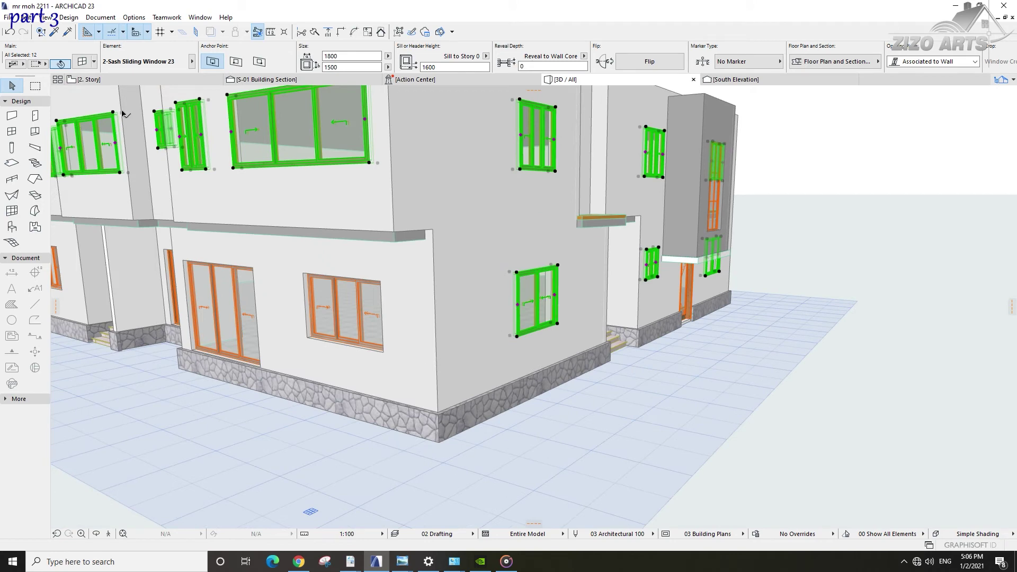
{"action": "key", "text": "ctrl+t"}
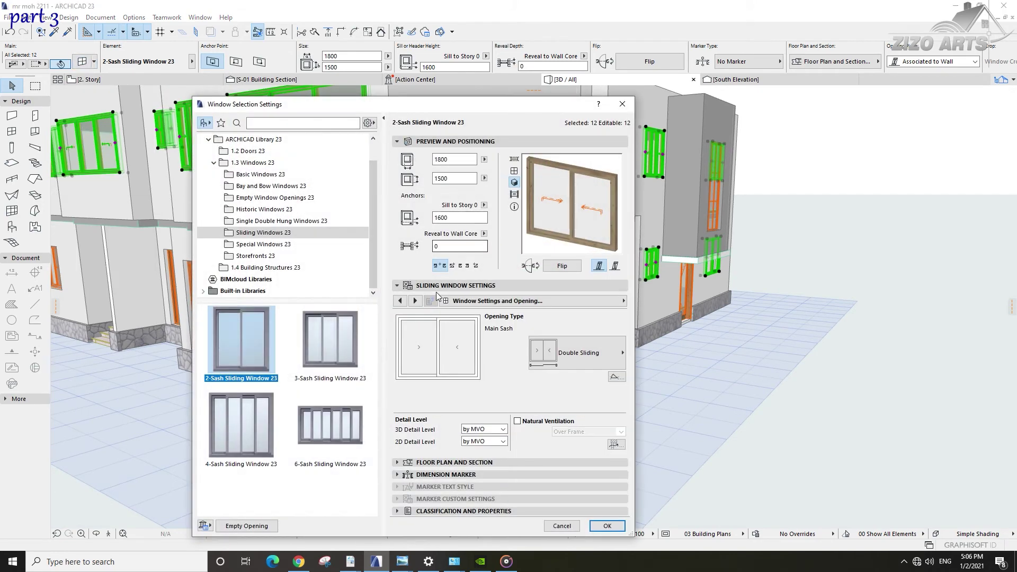
{"action": "left_click", "coordinate": [416, 300]}
{"action": "left_click", "coordinate": [416, 300]}
{"action": "left_click", "coordinate": [415, 300]}
{"action": "left_click", "coordinate": [415, 300]}
{"action": "left_click", "coordinate": [415, 301]}
{"action": "left_click", "coordinate": [416, 300]}
{"action": "left_click", "coordinate": [415, 300]}
{"action": "left_click", "coordinate": [416, 300]}
{"action": "left_click", "coordinate": [416, 300]}
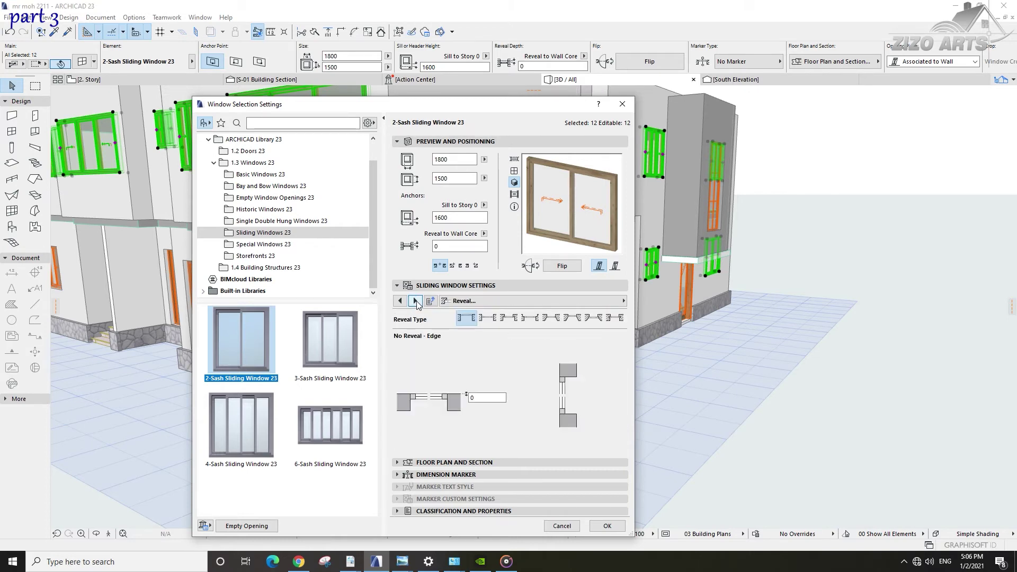
{"action": "left_click", "coordinate": [487, 318]}
{"action": "left_click", "coordinate": [605, 526]}
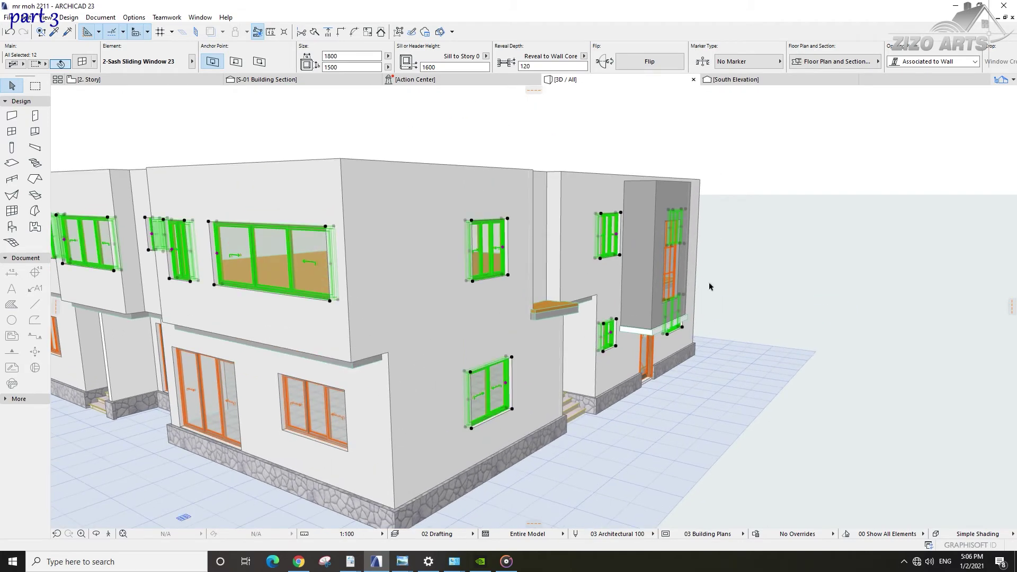
{"action": "left_click", "coordinate": [709, 287]}
Step: Set the top offset of the three walls of the projecting bay on the east facade to 8000
{"action": "middle_click_drag", "start_coordinate": [741, 271], "coordinate": [362, 382]}
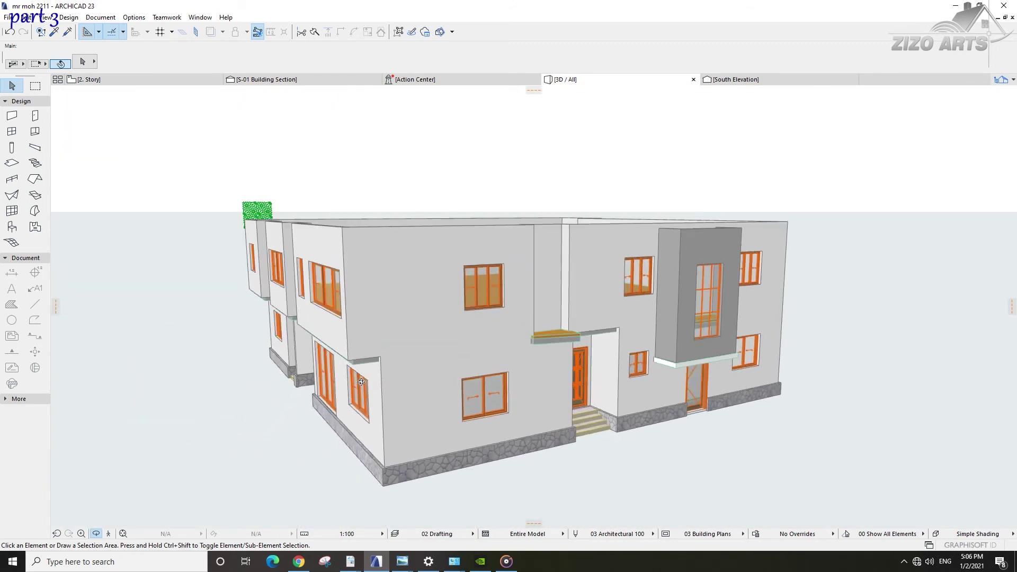
{"action": "scroll", "coordinate": [461, 341], "scroll_direction": "up", "scroll_amount": 8}
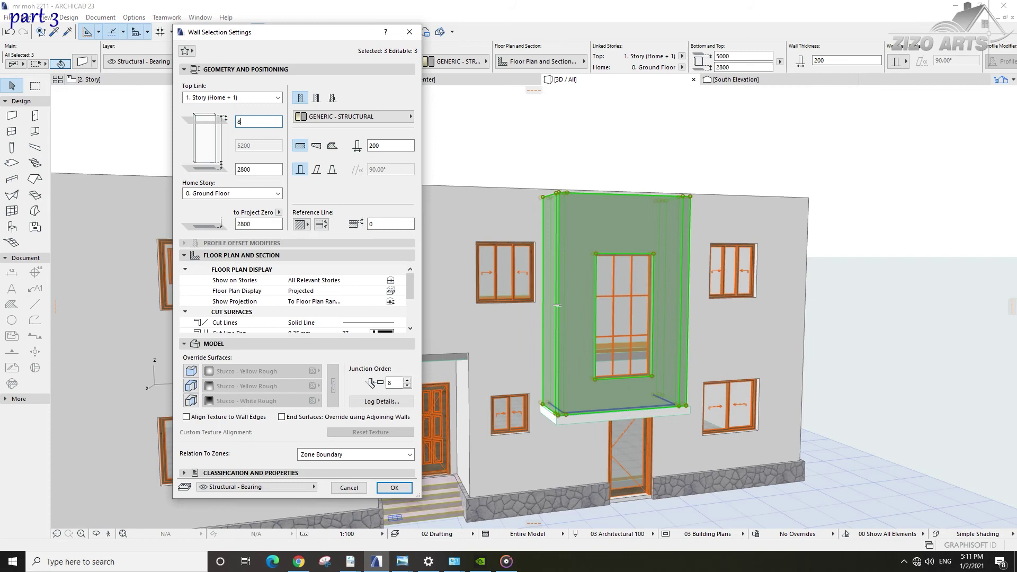
{"action": "key", "text": "Return"}
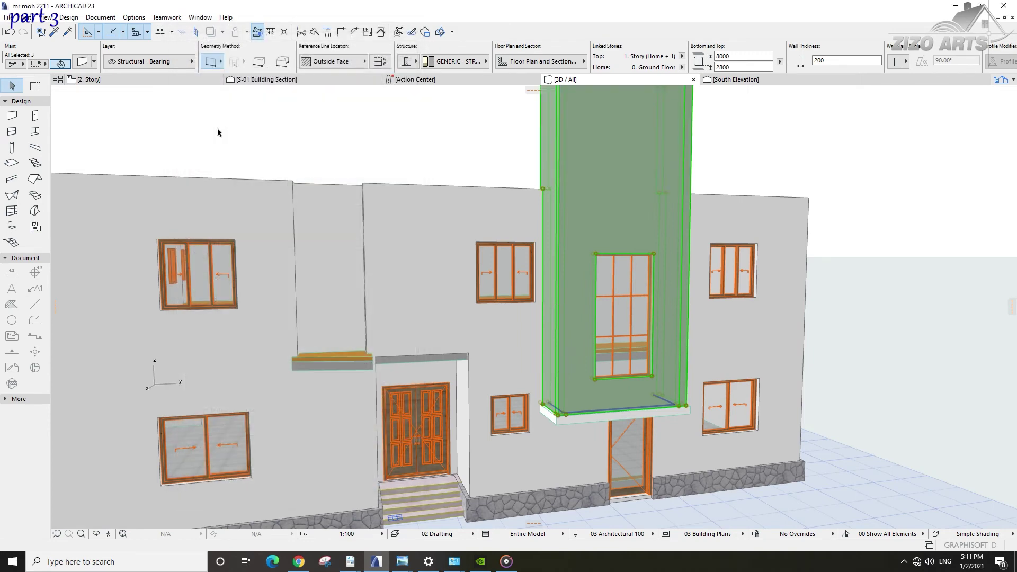
{"action": "key", "text": "Escape"}
{"action": "middle_click_drag", "start_coordinate": [477, 318], "coordinate": [535, 292], "text": "shift"}
{"action": "left_click", "coordinate": [513, 175]}
{"action": "middle_click_drag", "start_coordinate": [513, 175], "coordinate": [515, 264], "text": "shift"}
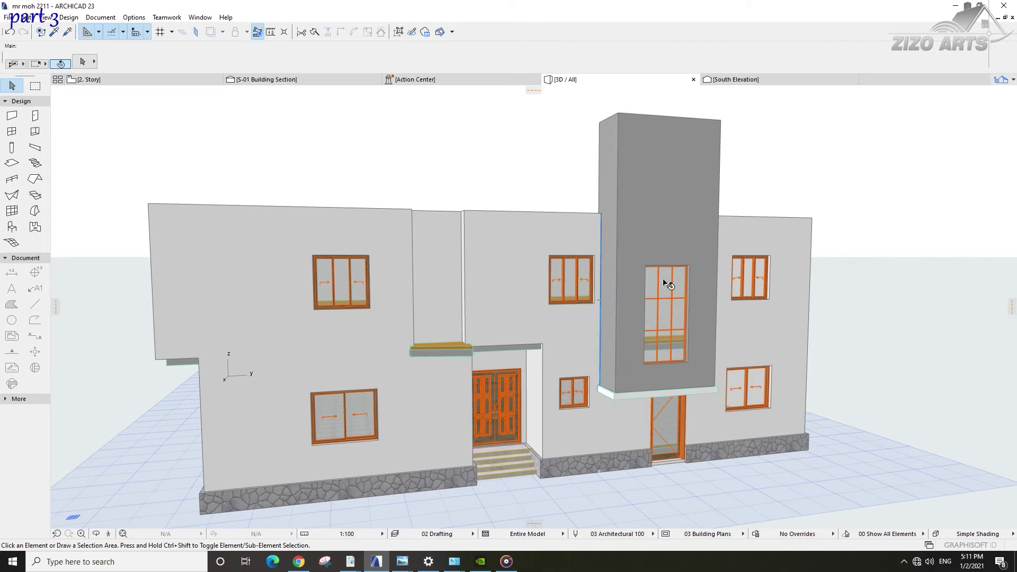
Step: In the S-01 building section, copy the slab above the second story straight up to an offset of 5100 from the 2. Story
{"action": "left_click", "coordinate": [265, 79]}
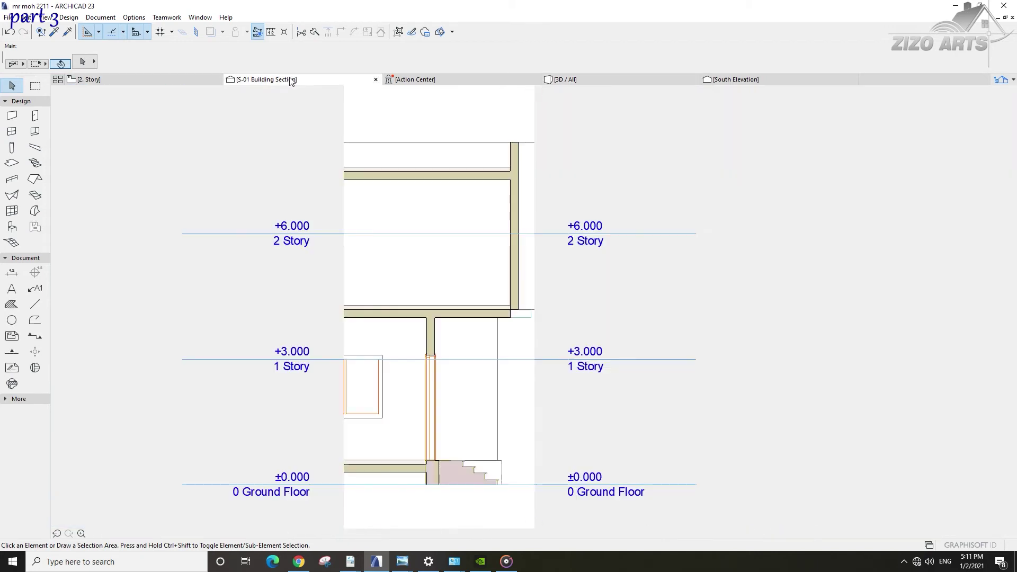
{"action": "scroll", "coordinate": [484, 273], "scroll_direction": "down", "scroll_amount": 3}
{"action": "scroll", "coordinate": [445, 358], "scroll_direction": "up", "scroll_amount": 3}
{"action": "left_click", "coordinate": [468, 297]}
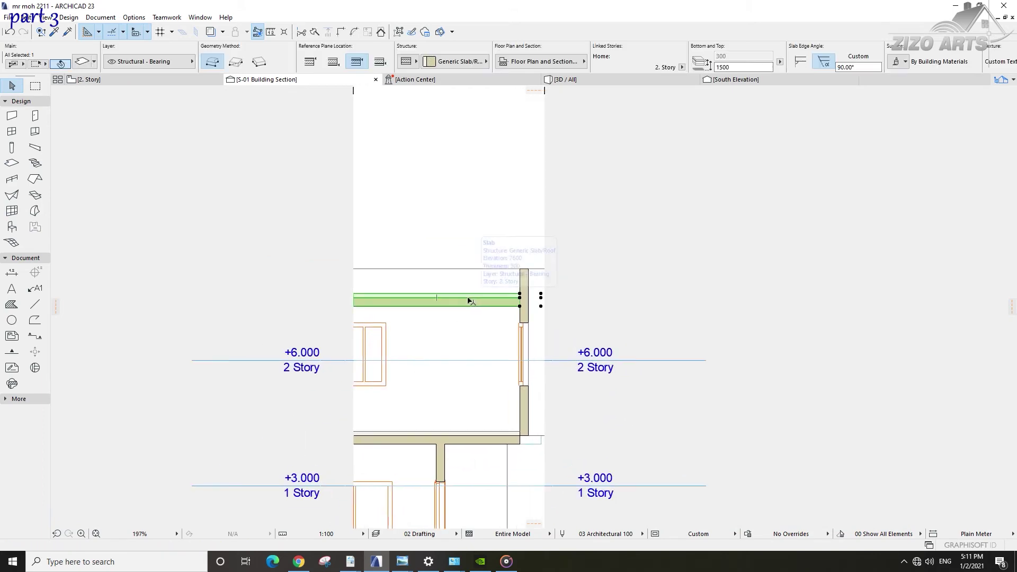
{"action": "middle_click_drag", "start_coordinate": [469, 297], "coordinate": [490, 309]}
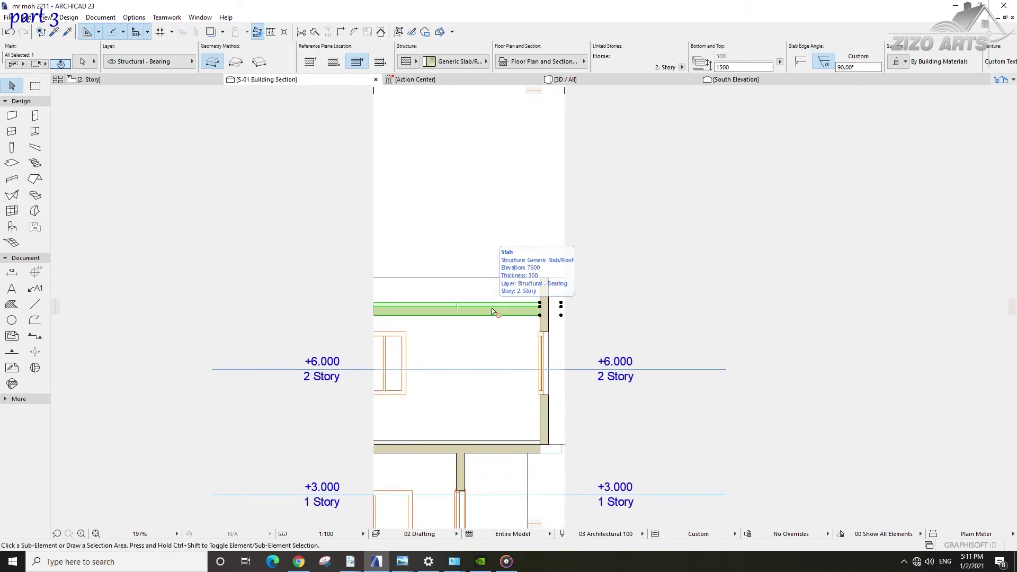
{"action": "key", "text": "ctrl+alt+d"}
{"action": "left_click", "coordinate": [505, 244]}
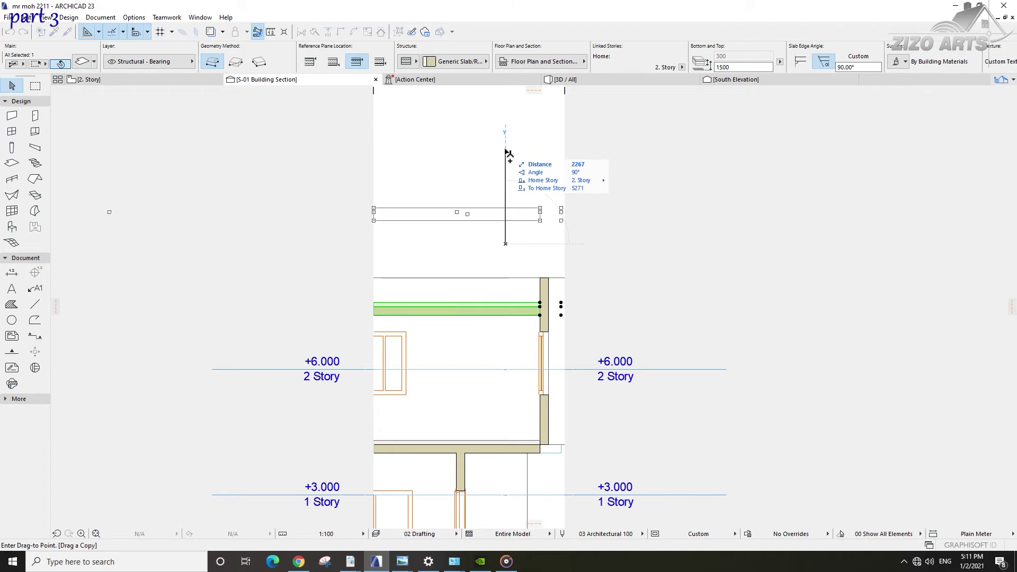
{"action": "key", "text": "Return"}
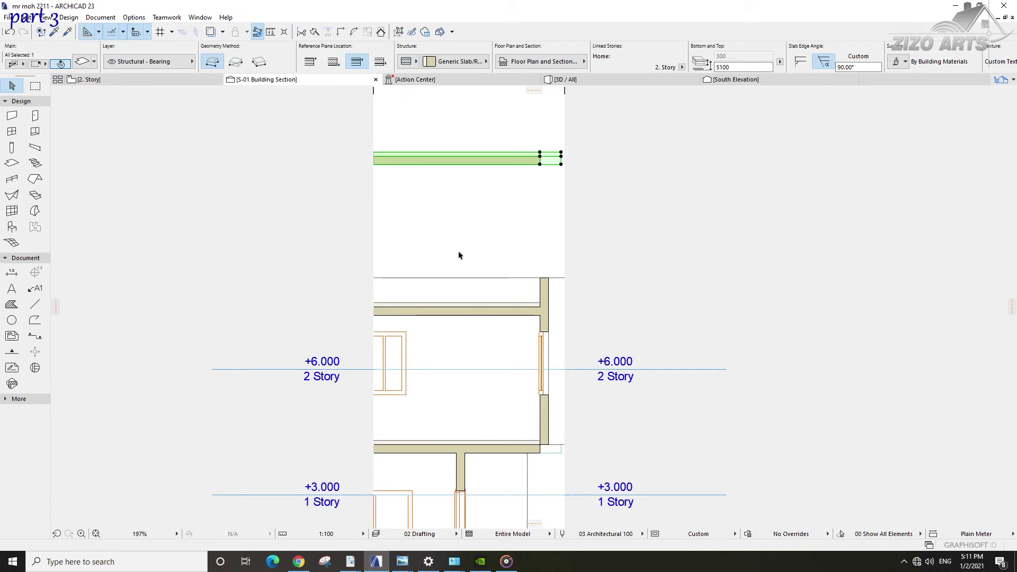
{"action": "scroll", "coordinate": [459, 255], "scroll_direction": "down", "scroll_amount": 2}
{"action": "key", "text": "XF86AudioRaiseVolume"}
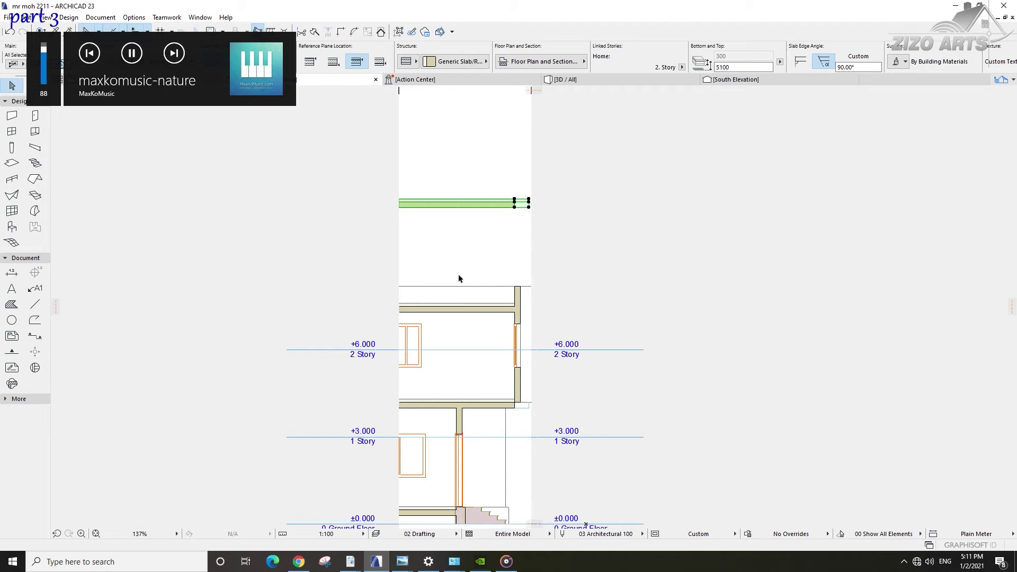
{"action": "key", "text": "XF86AudioNext"}
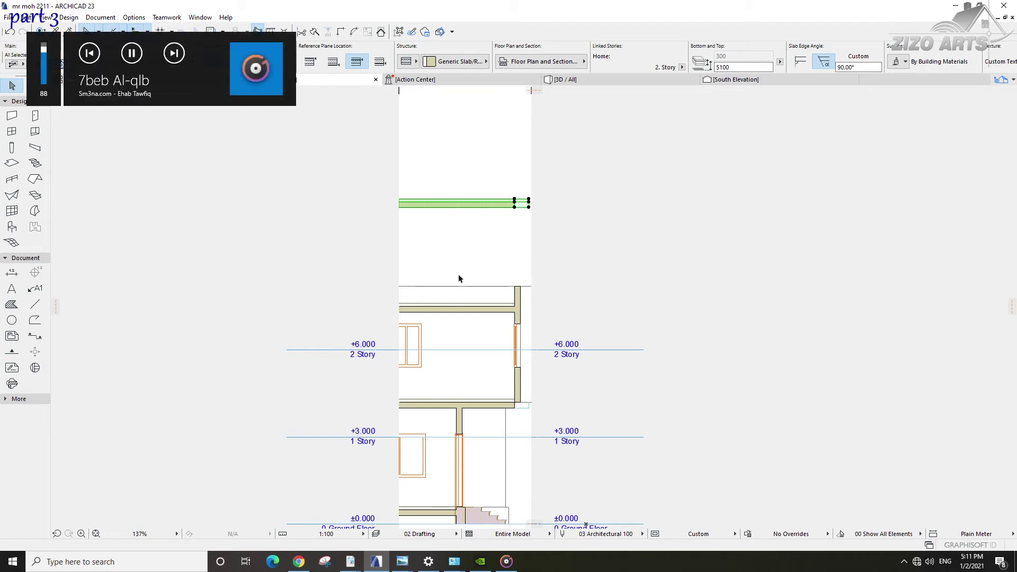
{"action": "key", "text": "XF86AudioRaiseVolume"}
{"action": "key", "text": "XF86AudioRaiseVolume"}
{"action": "key", "text": "XF86AudioRaiseVolume"}
{"action": "key", "text": "XF86AudioRaiseVolume"}
{"action": "left_click", "coordinate": [506, 562]}
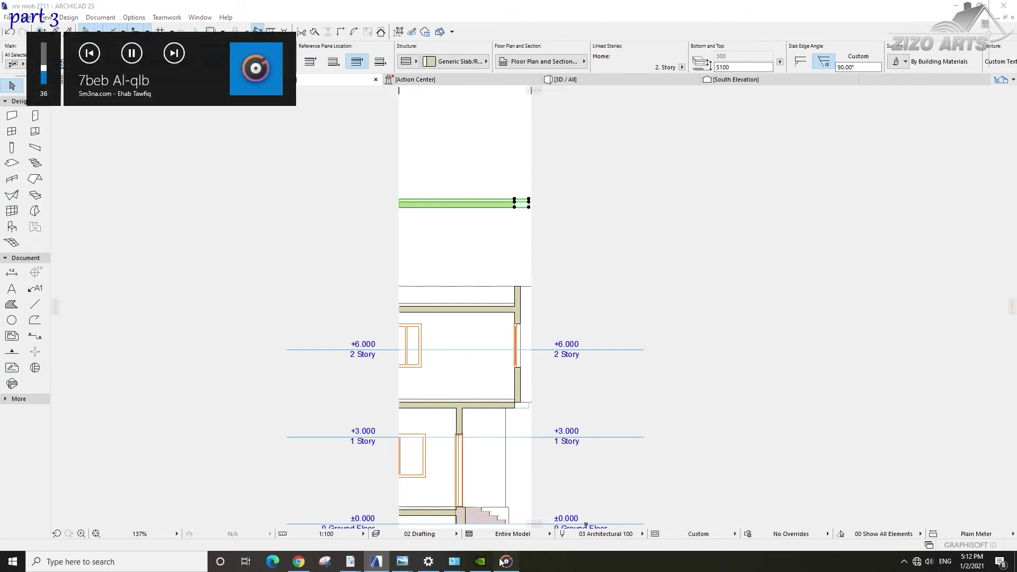
{"action": "left_click", "coordinate": [188, 490]}
{"action": "left_click_drag", "start_coordinate": [185, 459], "coordinate": [224, 458]}
{"action": "left_click", "coordinate": [620, 44]}
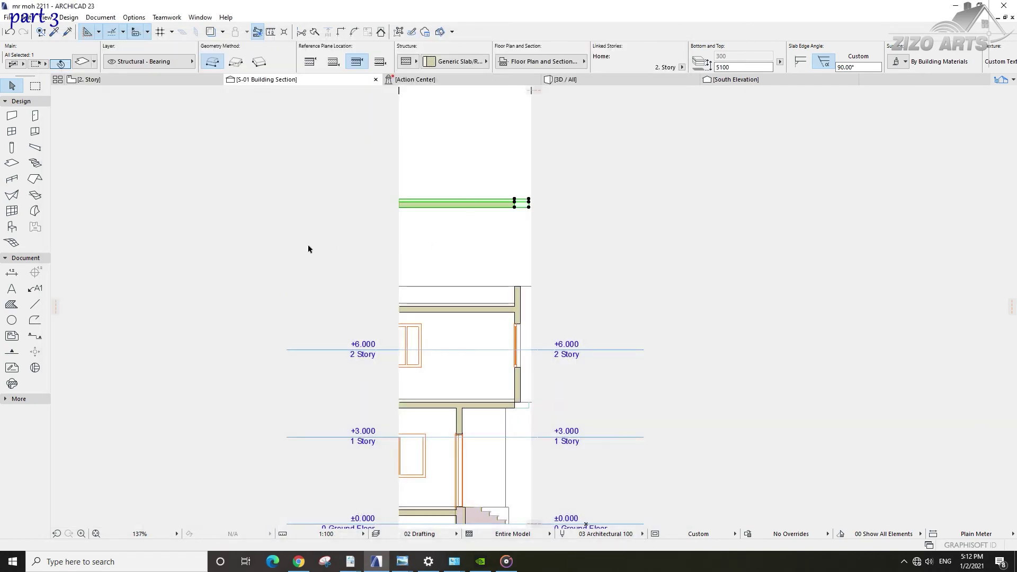
{"action": "left_click", "coordinate": [506, 564]}
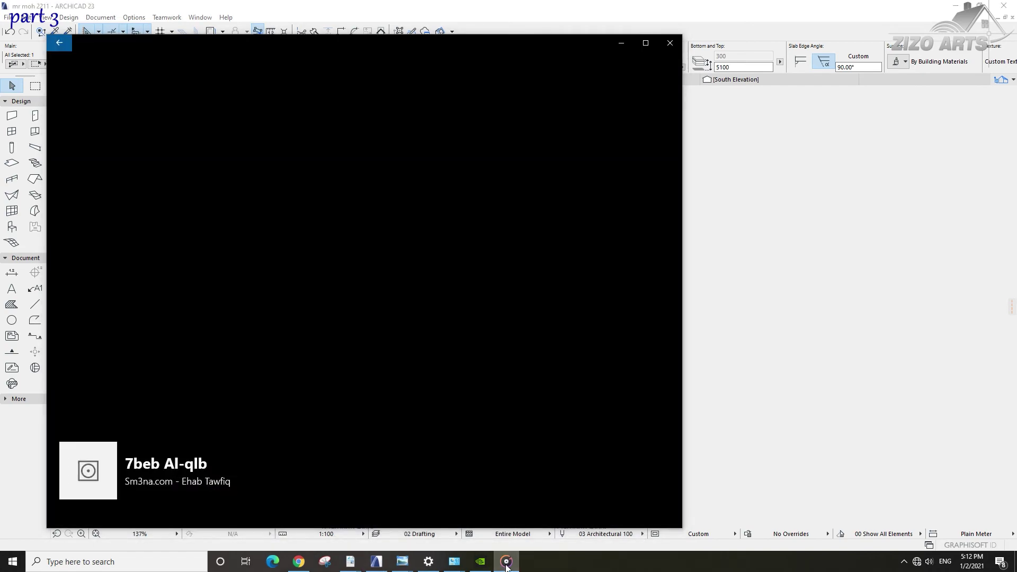
{"action": "left_click", "coordinate": [507, 564]}
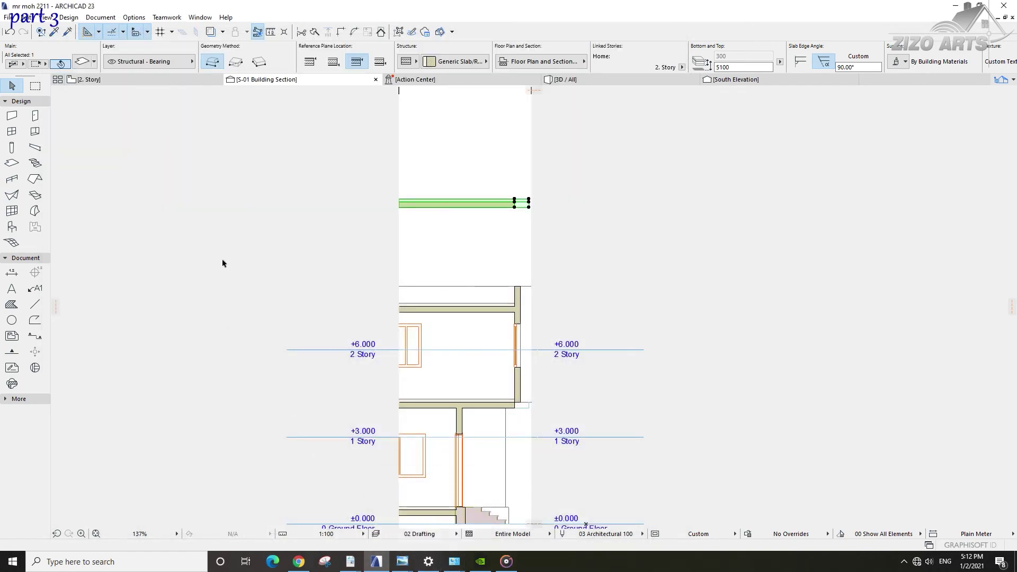
{"action": "key", "text": "XF86AudioLowerVolume"}
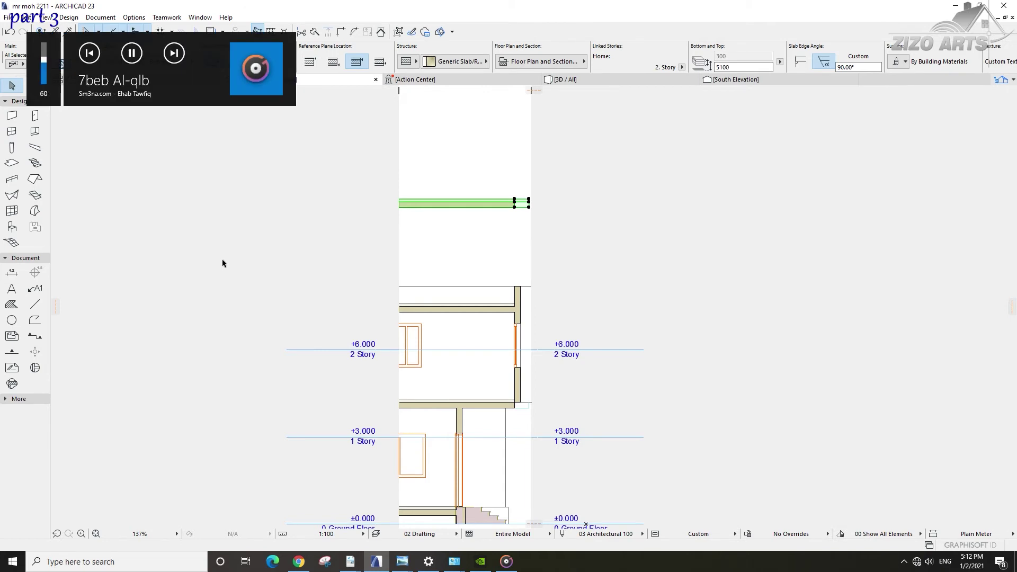
{"action": "left_click", "coordinate": [562, 209]}
{"action": "scroll", "coordinate": [506, 233], "scroll_direction": "up", "scroll_amount": 3}
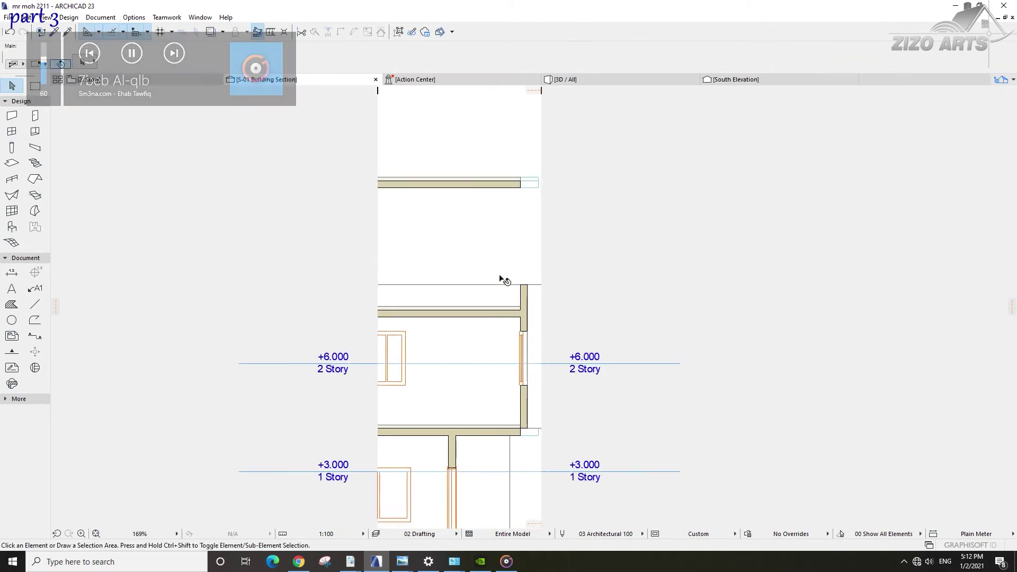
{"action": "left_click", "coordinate": [533, 332]}
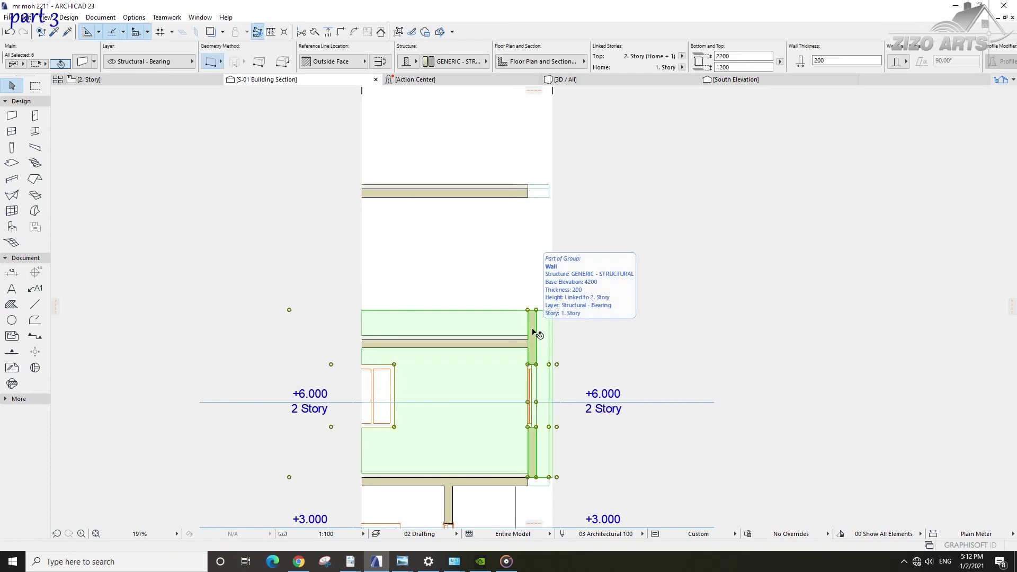
{"action": "left_click", "coordinate": [482, 230]}
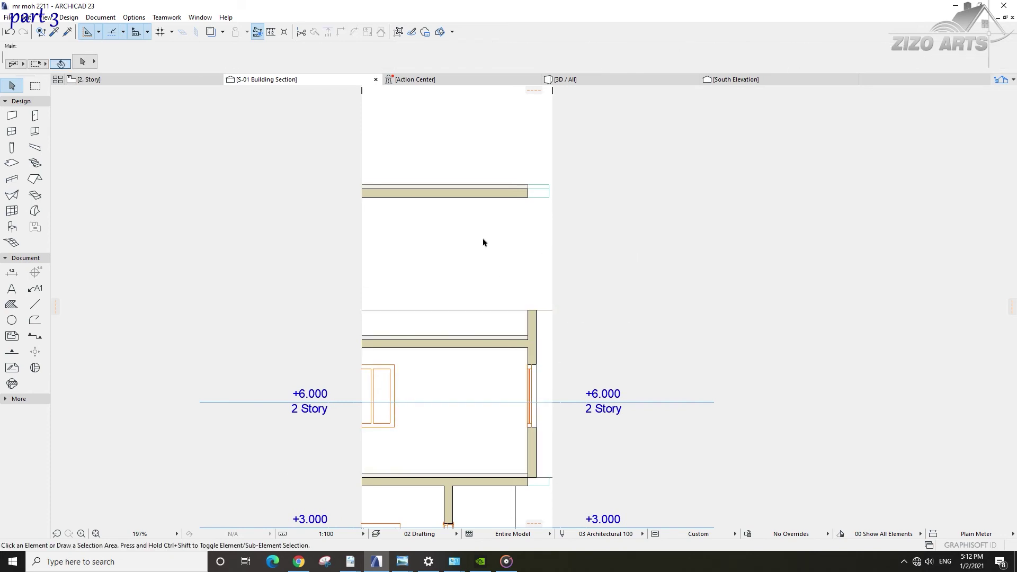
Step: Copy the second-story wall group straight up in the section, from the lower slab's corner to the matching corner of the raised slab
{"action": "left_click", "coordinate": [537, 326]}
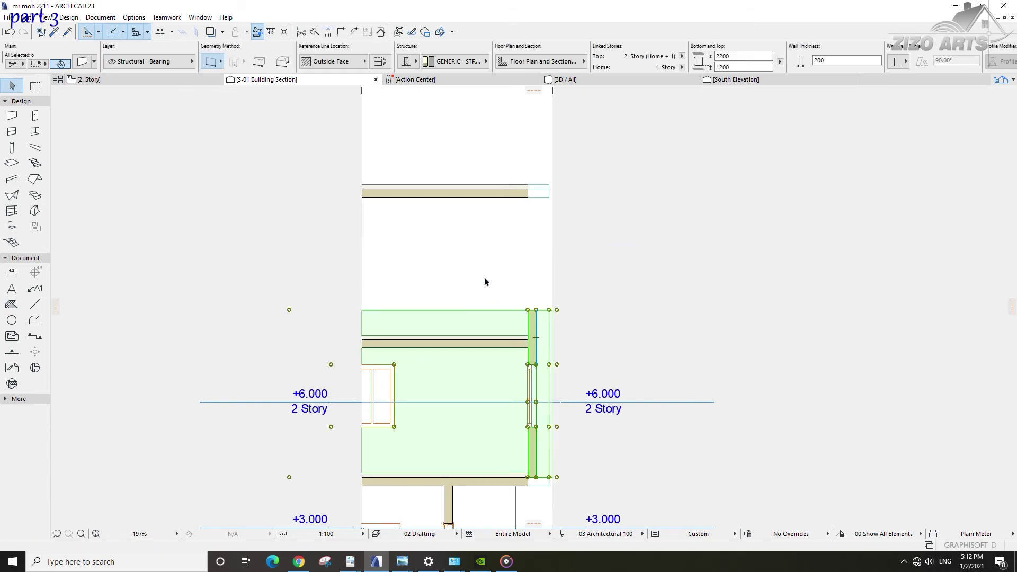
{"action": "key", "text": "ctrl+shift+d"}
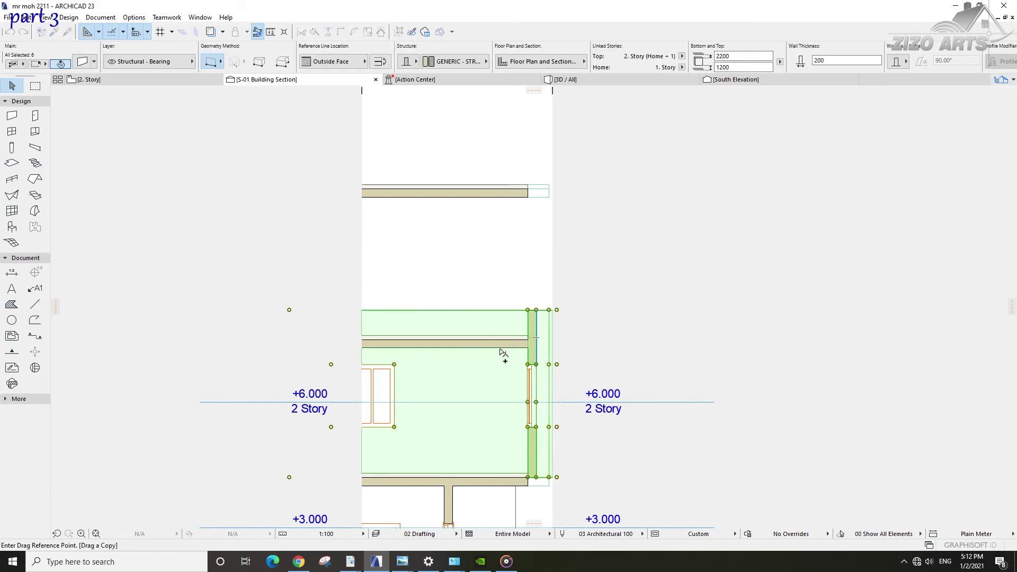
{"action": "scroll", "coordinate": [504, 347], "scroll_direction": "up", "scroll_amount": 3}
{"action": "scroll", "coordinate": [525, 302], "scroll_direction": "up", "scroll_amount": 2}
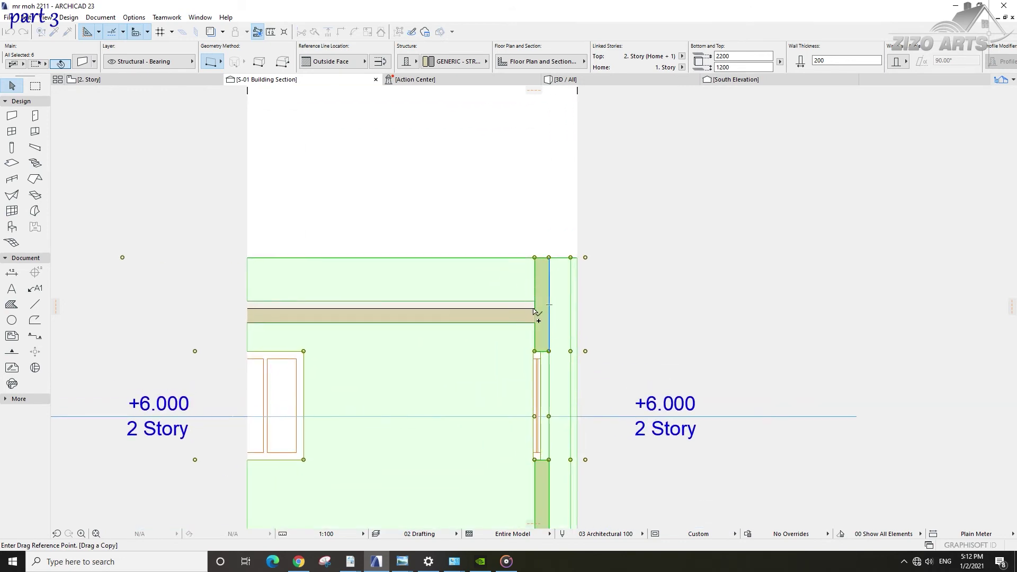
{"action": "left_click", "coordinate": [535, 308]}
{"action": "middle_click_drag", "start_coordinate": [544, 267], "coordinate": [537, 417]}
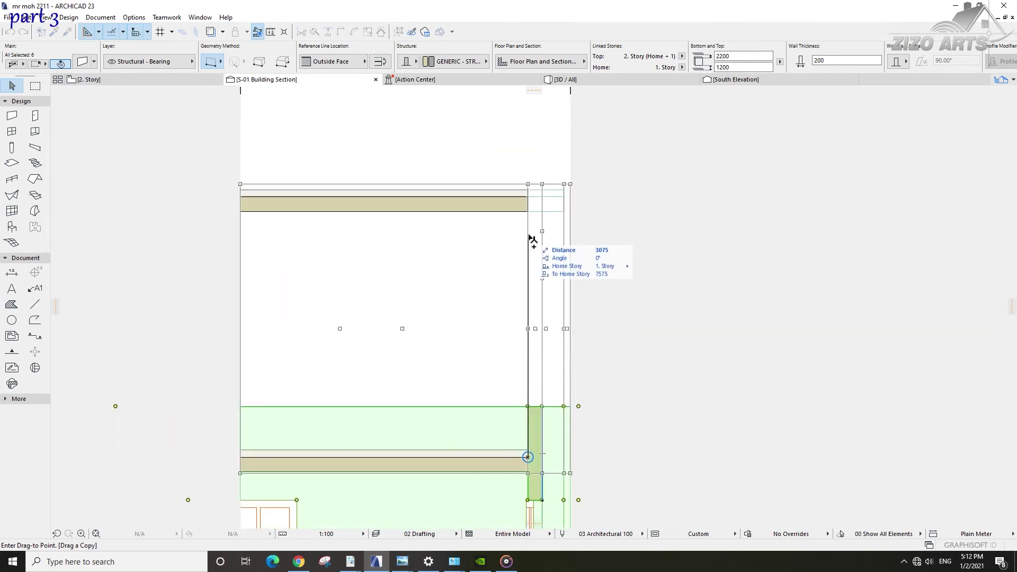
{"action": "left_click", "coordinate": [529, 199]}
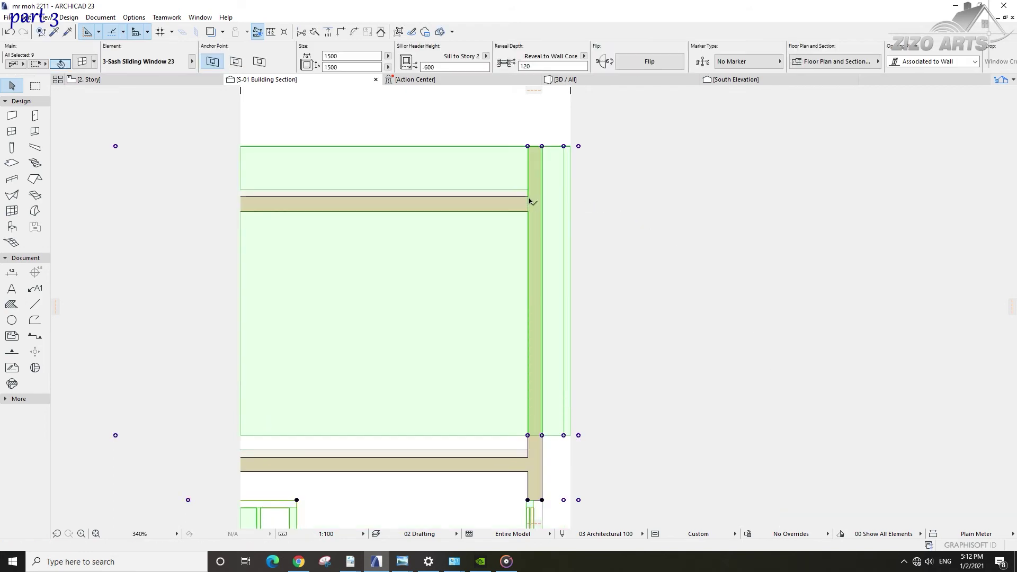
{"action": "left_click", "coordinate": [517, 229]}
{"action": "scroll", "coordinate": [517, 229], "scroll_direction": "down", "scroll_amount": 1}
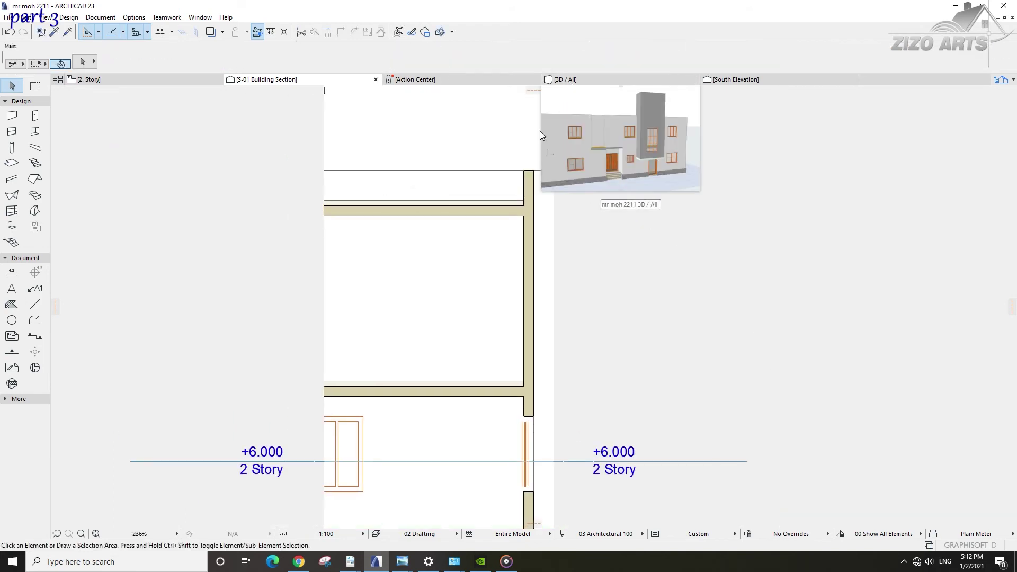
Step: Examine the copied upper walls in the South Elevation
{"action": "left_click", "coordinate": [736, 80]}
{"action": "scroll", "coordinate": [595, 228], "scroll_direction": "up", "scroll_amount": 2}
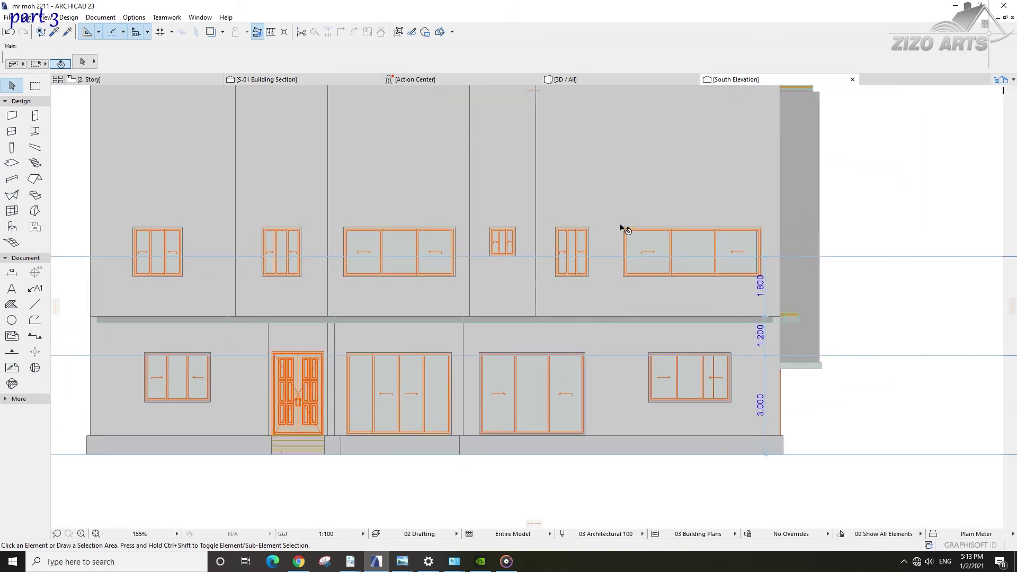
{"action": "middle_click_drag", "start_coordinate": [622, 227], "coordinate": [610, 275]}
{"action": "scroll", "coordinate": [610, 275], "scroll_direction": "down", "scroll_amount": 2}
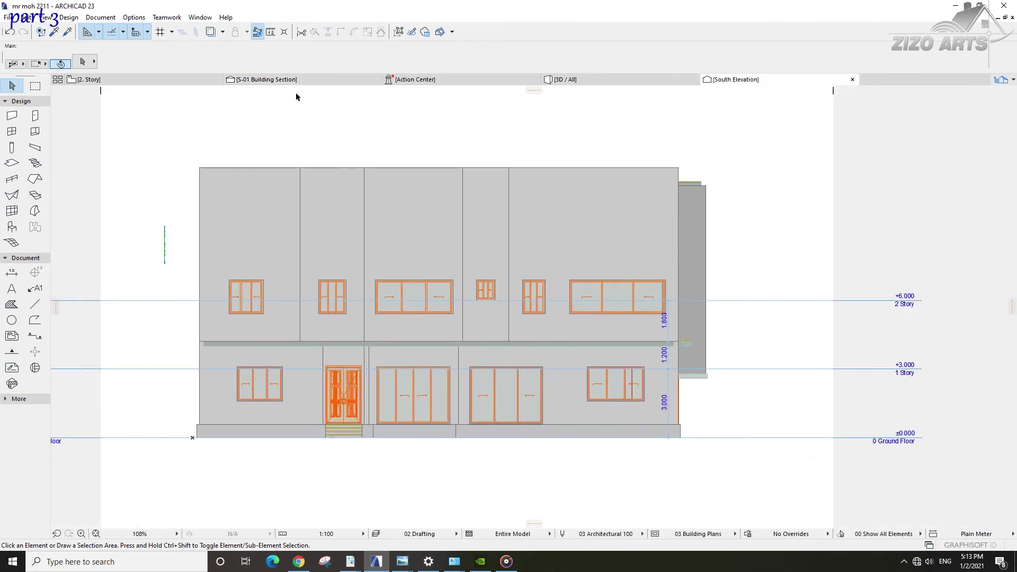
Step: Open the East Elevation from the project map and examine the upper walls and second-story windows
{"action": "left_click", "coordinate": [88, 80]}
{"action": "scroll", "coordinate": [495, 315], "scroll_direction": "down", "scroll_amount": 5}
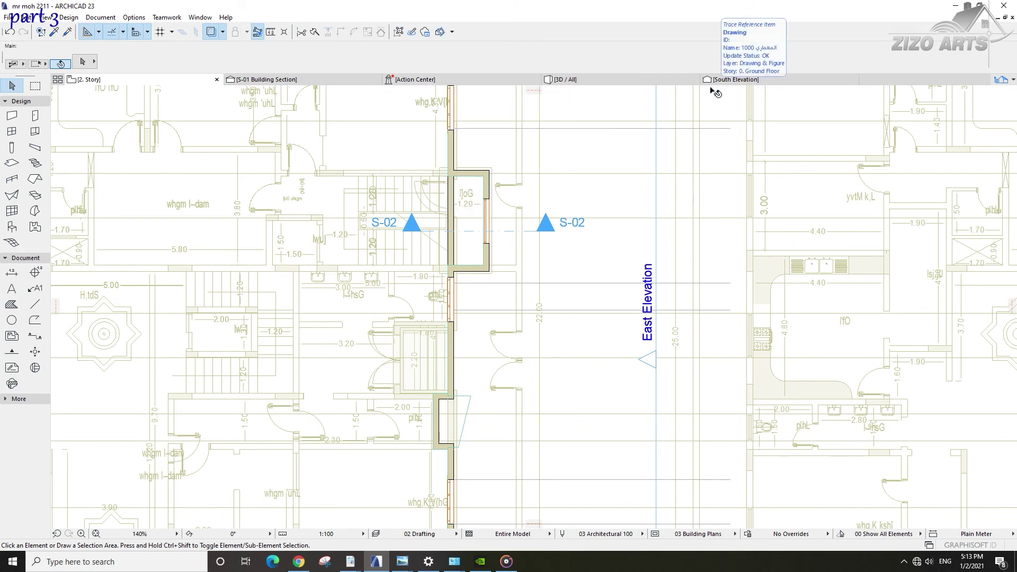
{"action": "left_click", "coordinate": [1013, 80]}
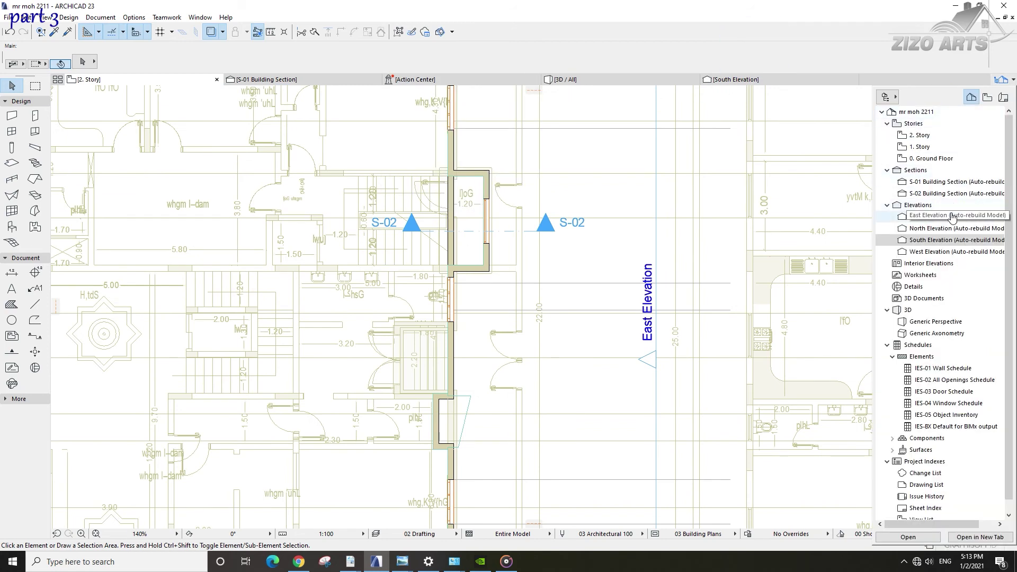
{"action": "double_click", "coordinate": [922, 217]}
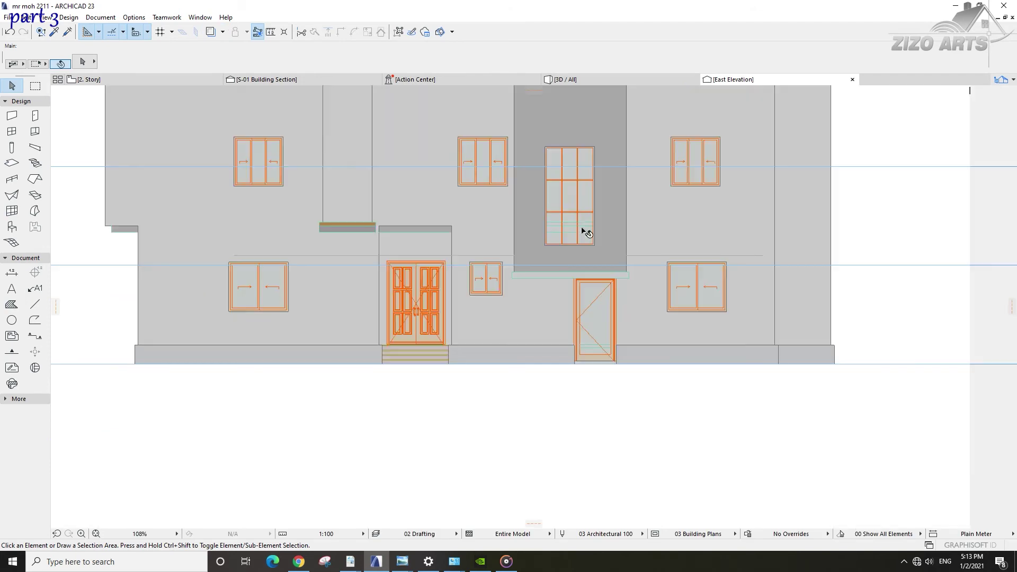
{"action": "middle_click_drag", "start_coordinate": [551, 275], "coordinate": [489, 382]}
{"action": "left_click", "coordinate": [395, 318]}
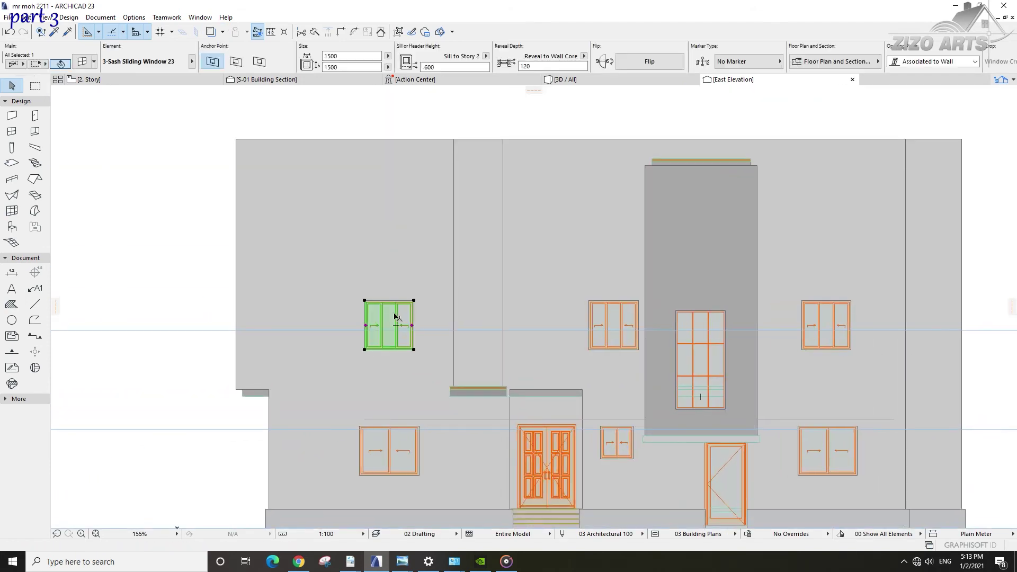
{"action": "left_click", "coordinate": [227, 109]}
Step: Review the 2. Story plan and compare the projecting bay's height with the surrounding upper walls in the East Elevation
{"action": "left_click", "coordinate": [149, 86]}
{"action": "scroll", "coordinate": [431, 291], "scroll_direction": "down", "scroll_amount": 4}
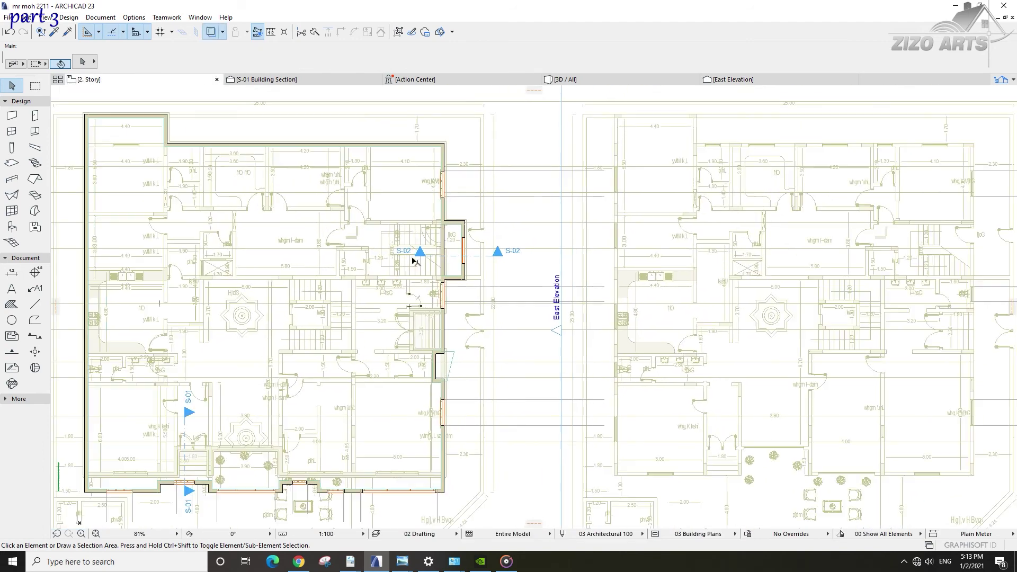
{"action": "mouse_move", "coordinate": [632, 86]}
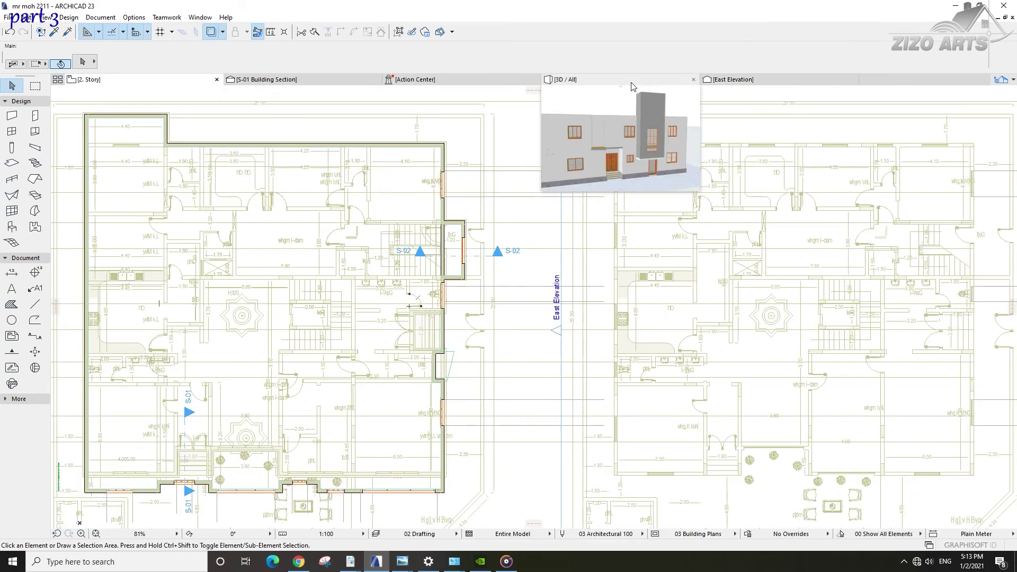
{"action": "left_click", "coordinate": [736, 80]}
{"action": "left_click", "coordinate": [607, 338]}
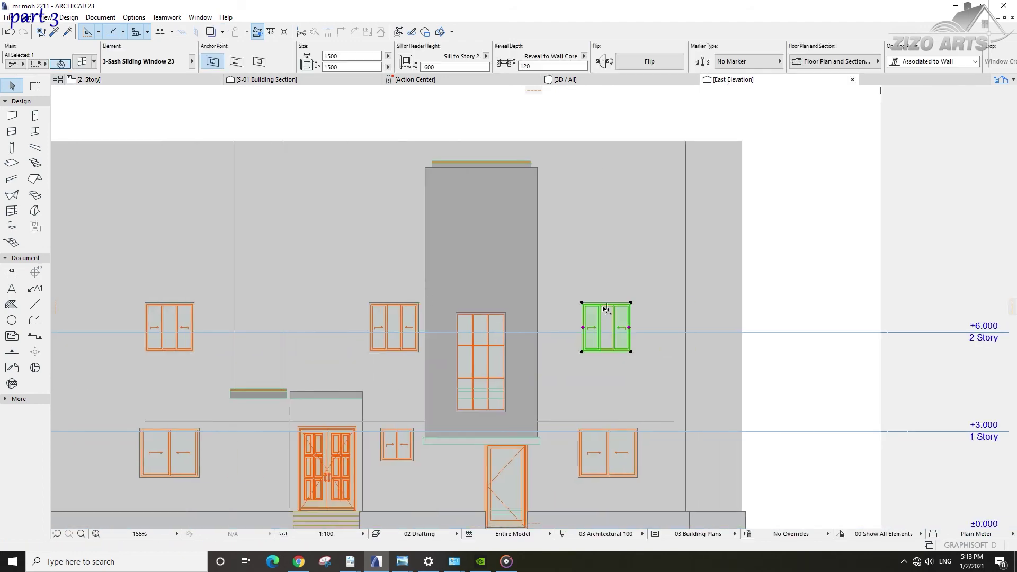
{"action": "scroll", "coordinate": [607, 340], "scroll_direction": "up", "scroll_amount": 3}
Step: Inspect the top and bottom offsets of the upper walls, the projecting bay walls and the second-story walls in the East Elevation
{"action": "left_click", "coordinate": [665, 123]}
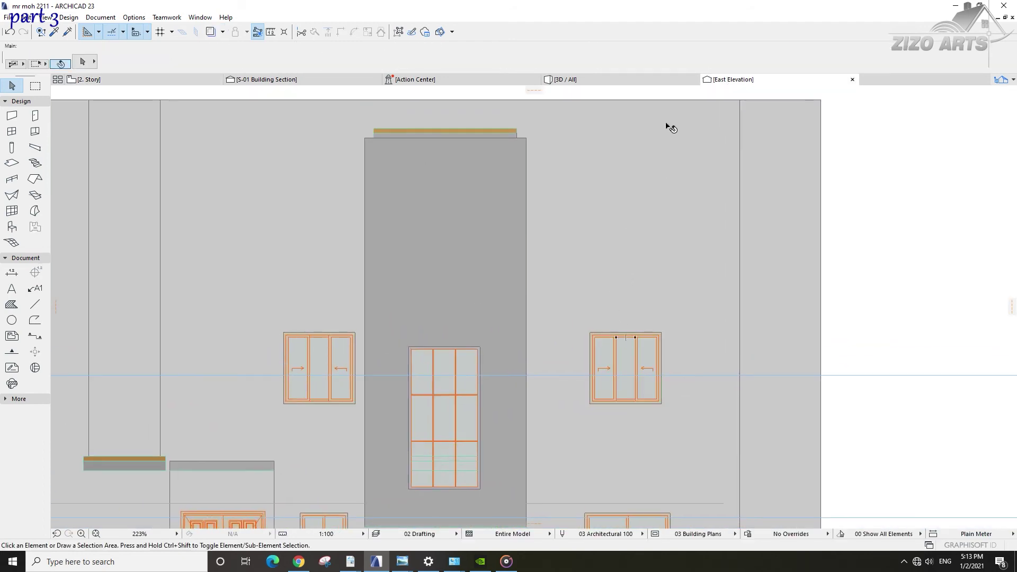
{"action": "left_click", "coordinate": [81, 62]}
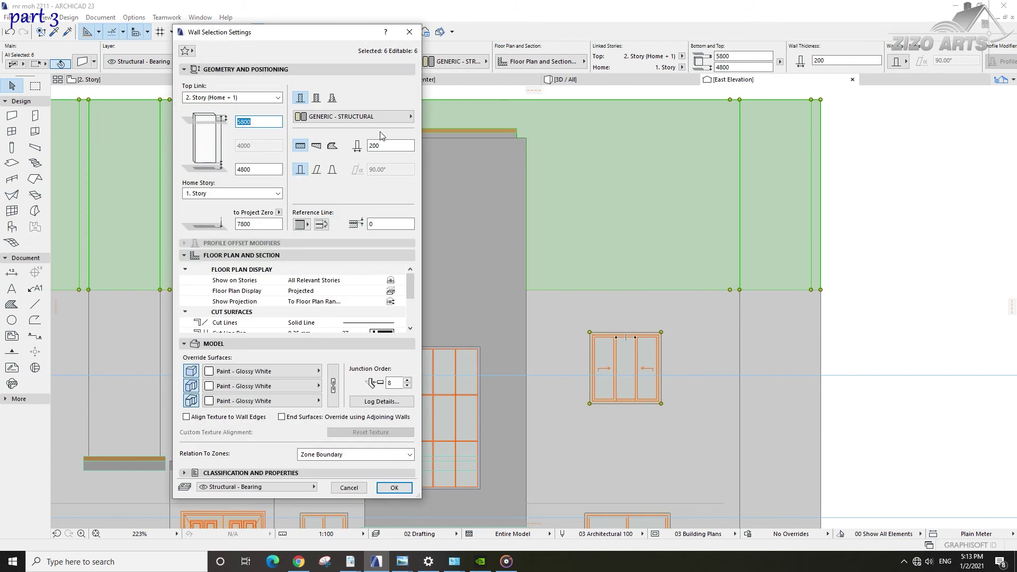
{"action": "key", "text": "Return"}
{"action": "left_click", "coordinate": [471, 168]}
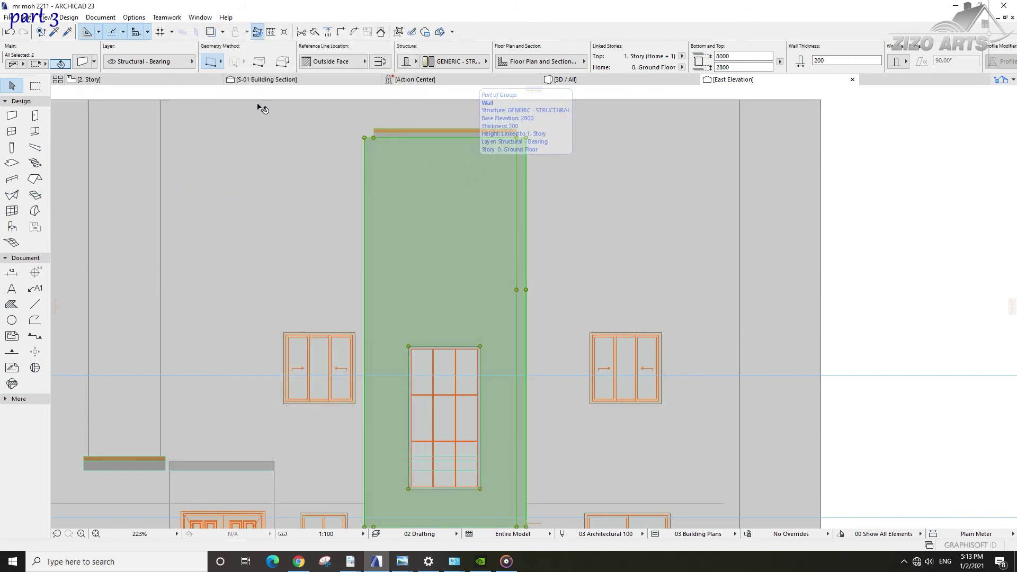
{"action": "left_click", "coordinate": [81, 61]}
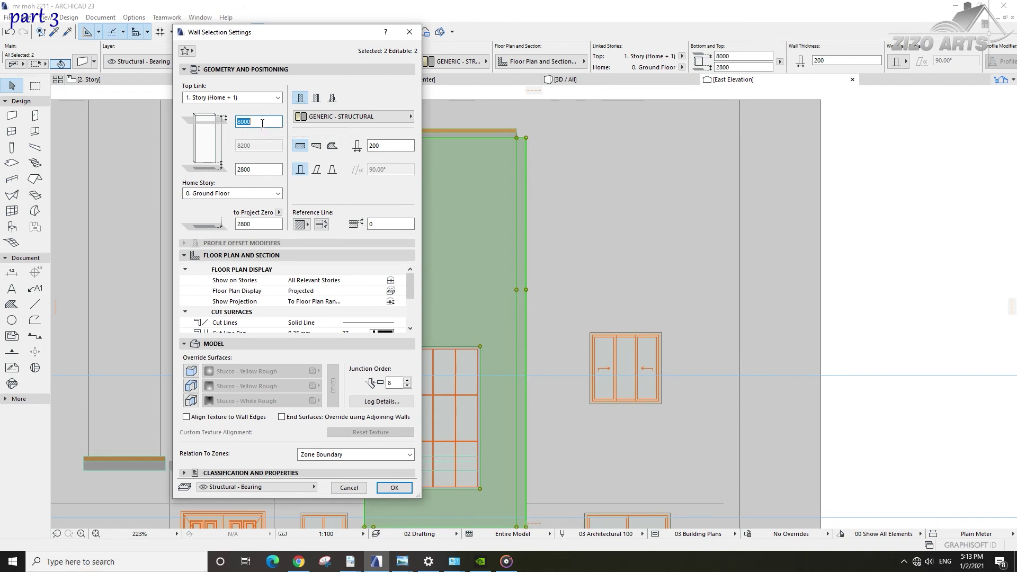
{"action": "key", "text": "Escape"}
{"action": "left_click", "coordinate": [564, 160]}
{"action": "key", "text": "Escape"}
{"action": "left_click", "coordinate": [232, 318]}
{"action": "left_click", "coordinate": [85, 67]}
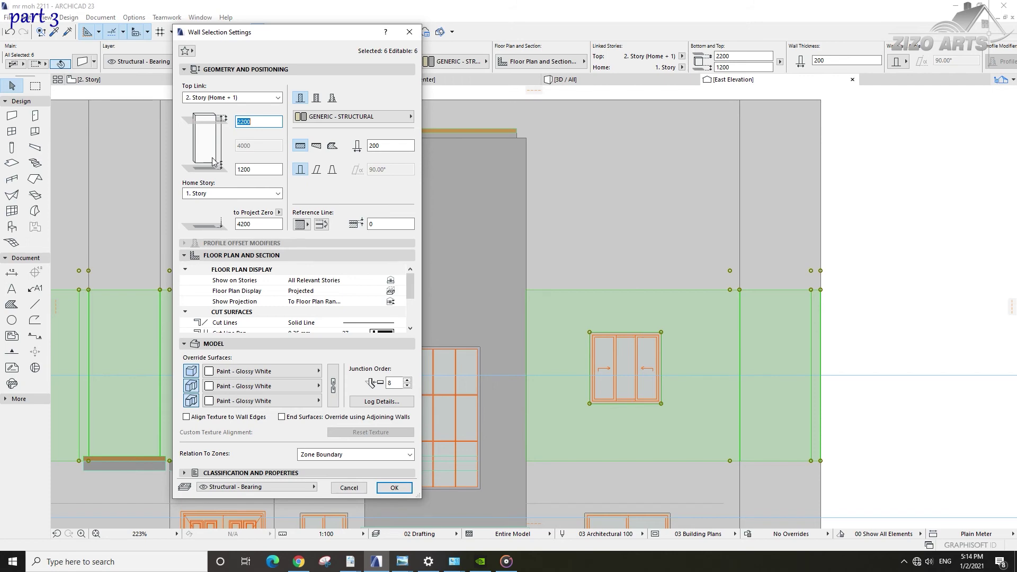
{"action": "key", "text": "Escape"}
{"action": "key", "text": "Escape"}
Step: In the S-01 building section, set the top offset of the six copied upper walls to 5000 from the 2. Story
{"action": "left_click", "coordinate": [121, 81]}
{"action": "left_click", "coordinate": [277, 83]}
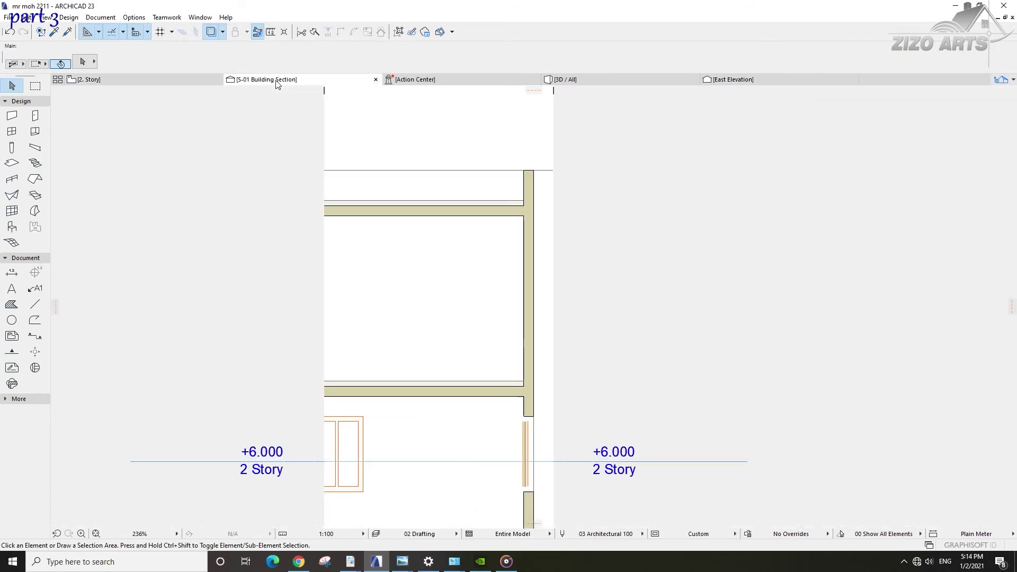
{"action": "scroll", "coordinate": [466, 228], "scroll_direction": "down", "scroll_amount": 4}
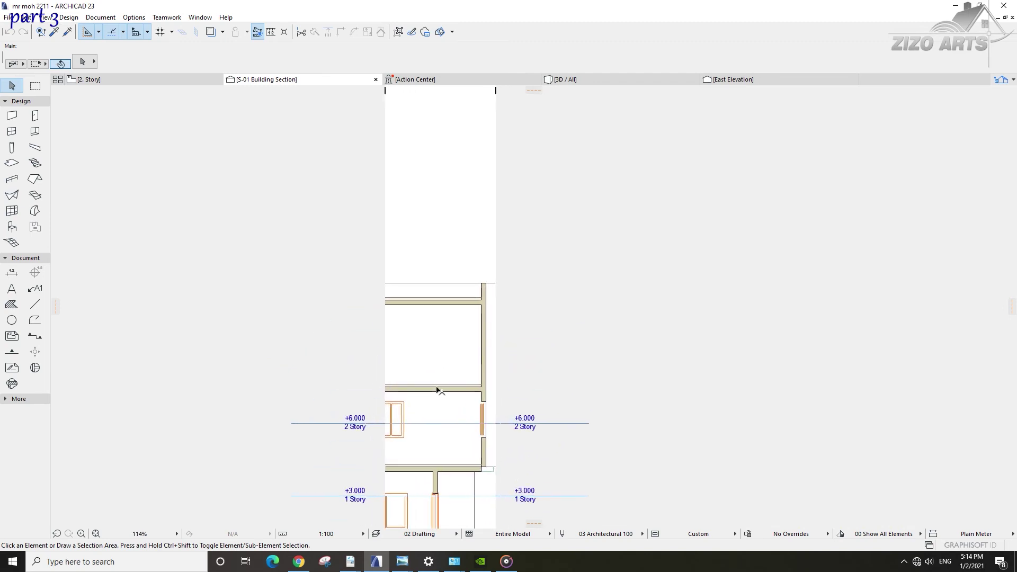
{"action": "scroll", "coordinate": [468, 211], "scroll_direction": "up", "scroll_amount": 3}
{"action": "left_click", "coordinate": [521, 203]}
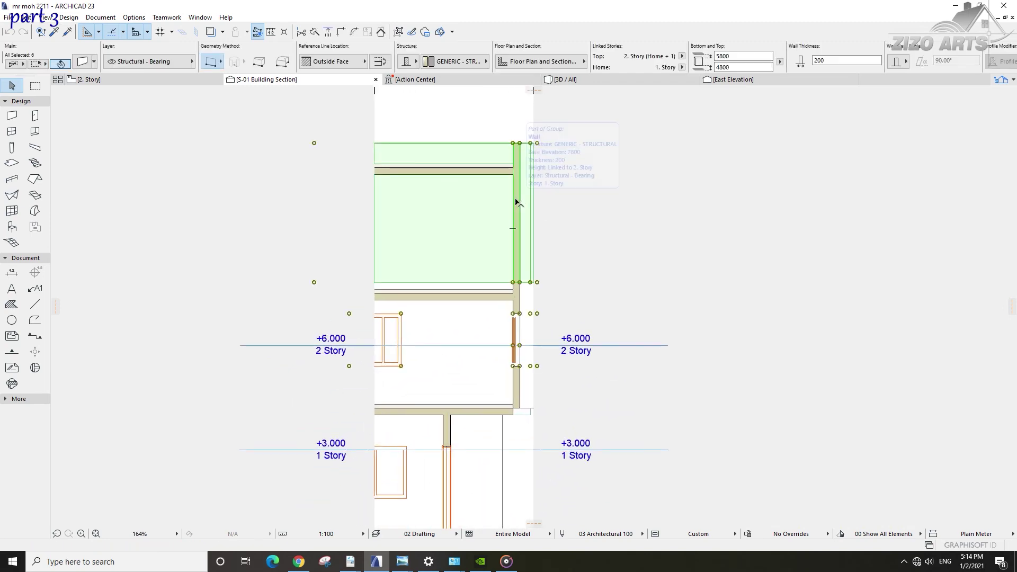
{"action": "scroll", "coordinate": [470, 246], "scroll_direction": "up", "scroll_amount": 3}
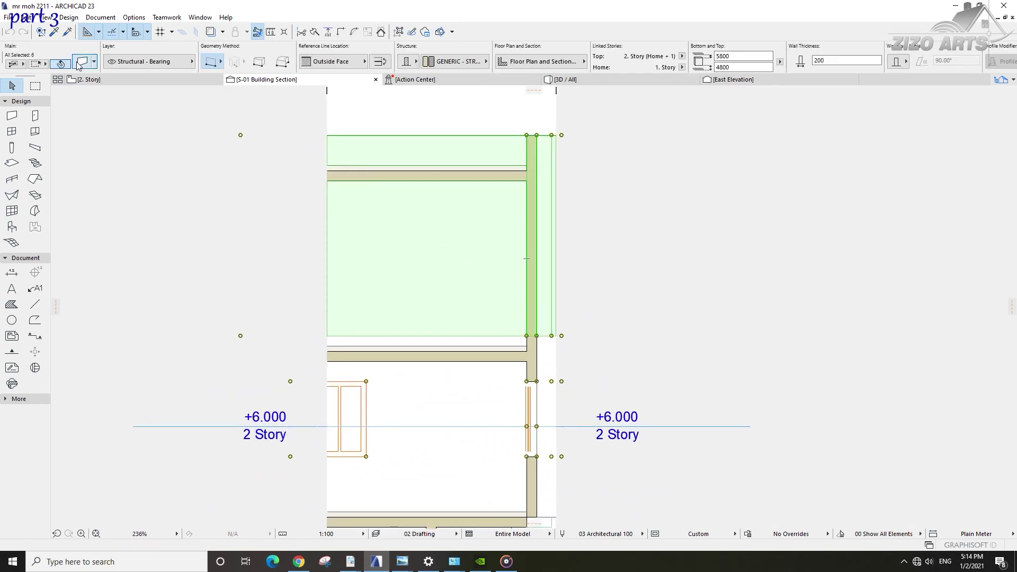
{"action": "key", "text": "ctrl+t"}
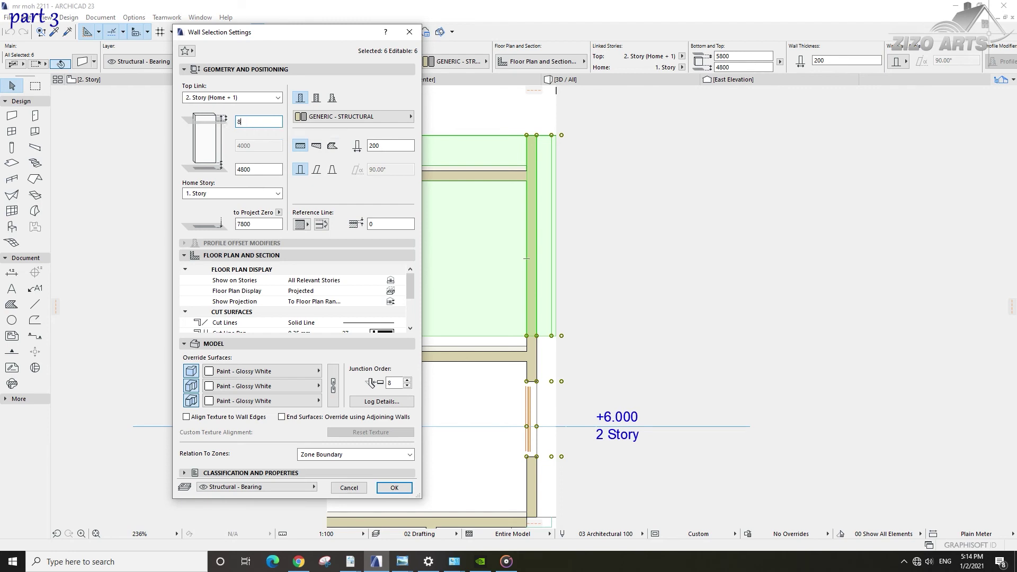
{"action": "key", "text": "Return"}
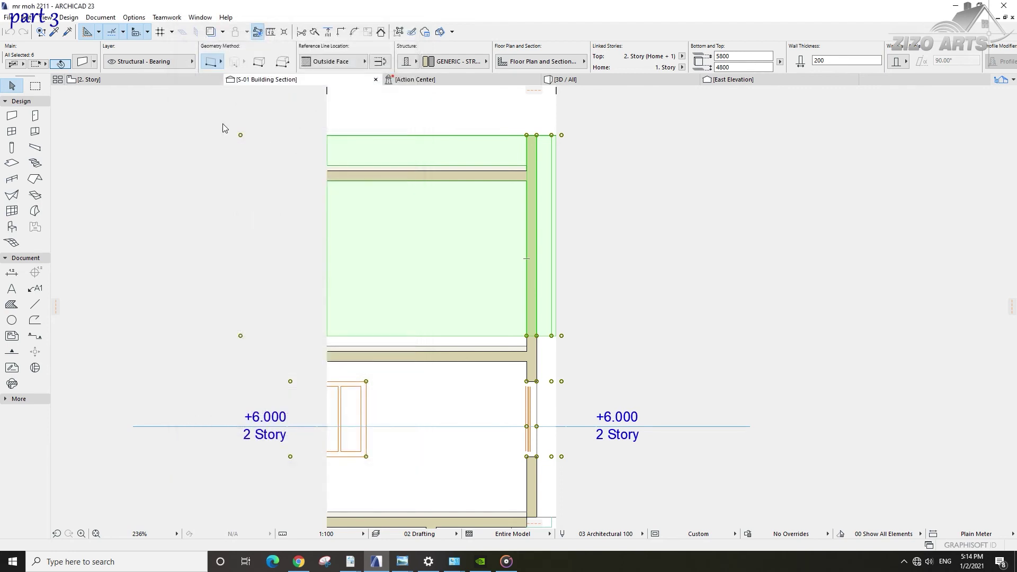
{"action": "scroll", "coordinate": [483, 166], "scroll_direction": "up", "scroll_amount": 3}
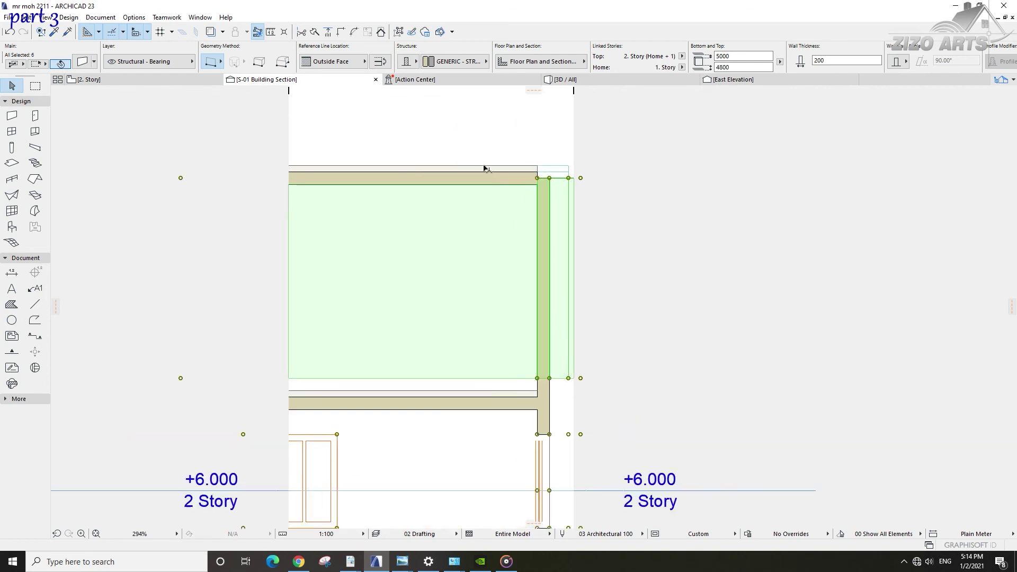
{"action": "left_click", "coordinate": [515, 138]}
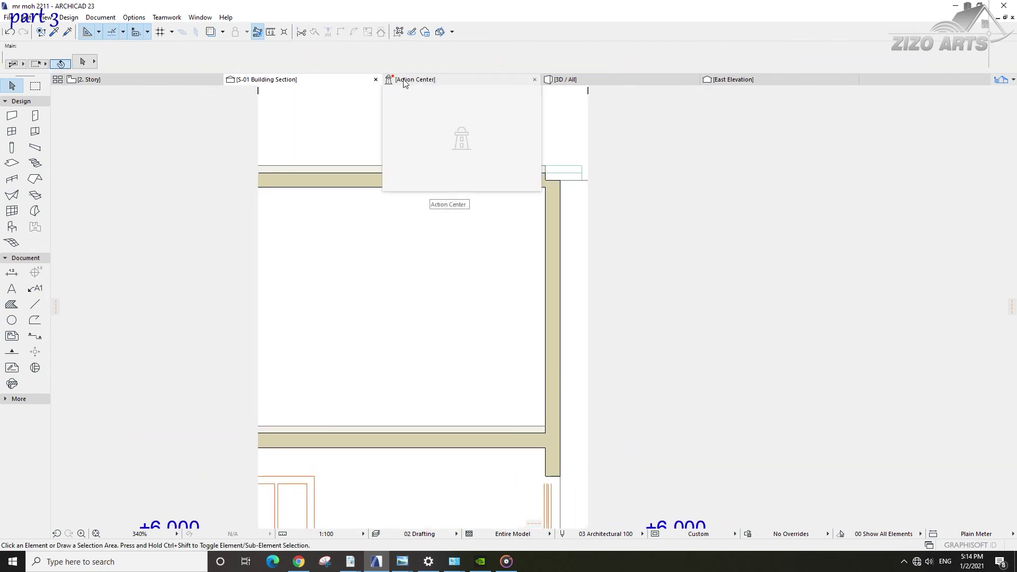
Step: Check the upper walls against the projecting bay and roof slab in the East Elevation, and return to the 2. Story plan
{"action": "mouse_move", "coordinate": [156, 81]}
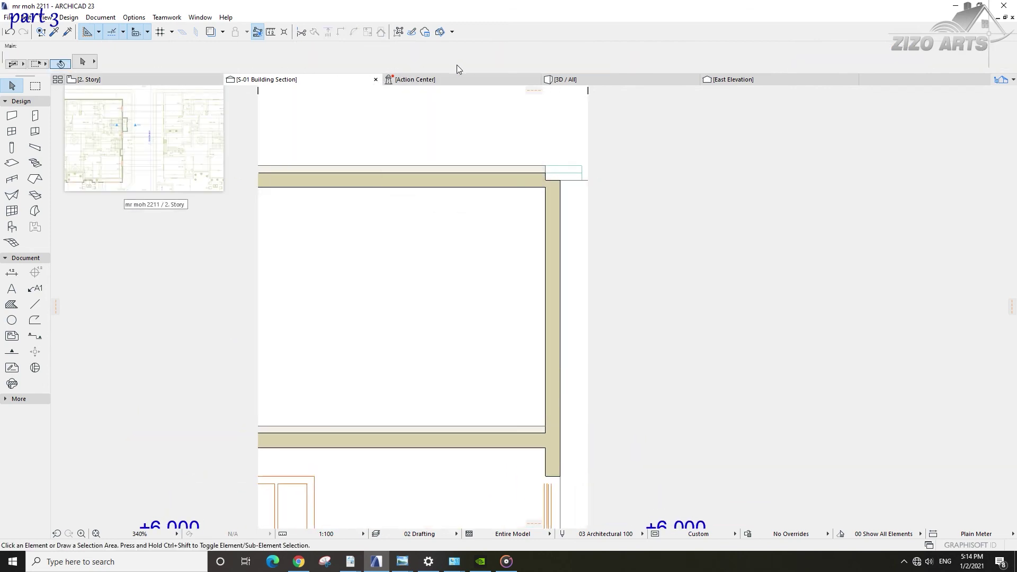
{"action": "left_click", "coordinate": [747, 80]}
{"action": "scroll", "coordinate": [526, 192], "scroll_direction": "down", "scroll_amount": 3}
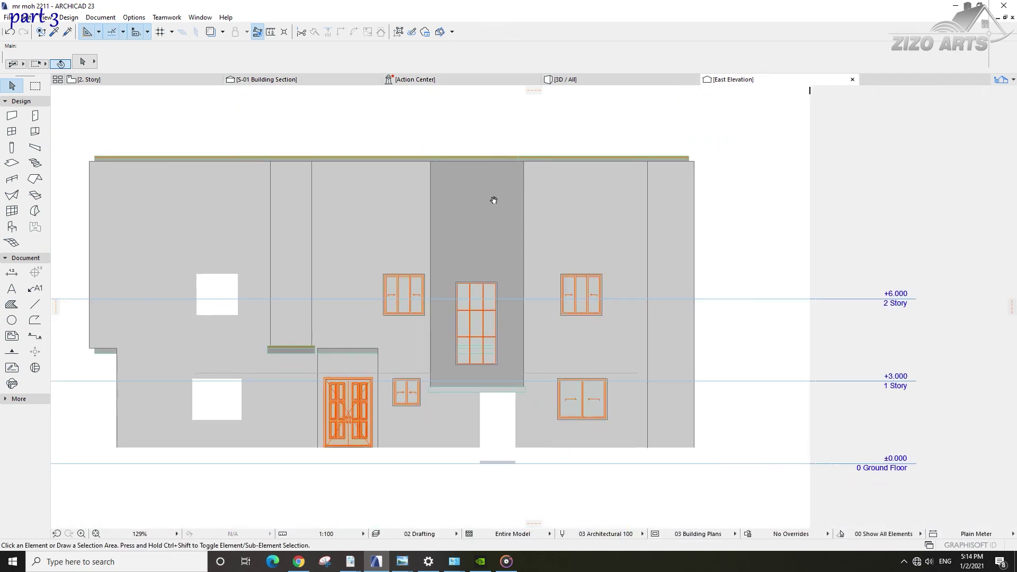
{"action": "left_click", "coordinate": [159, 81]}
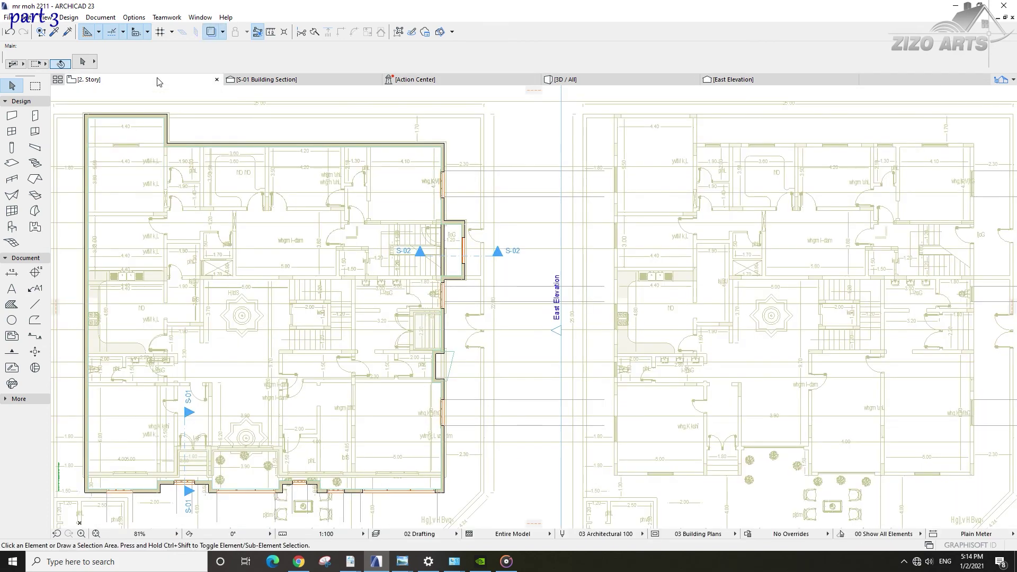
Step: Inspect the roof slab's outline in the 2. Story plan and its edges against the upper walls in the 3D view
{"action": "left_click", "coordinate": [416, 178]}
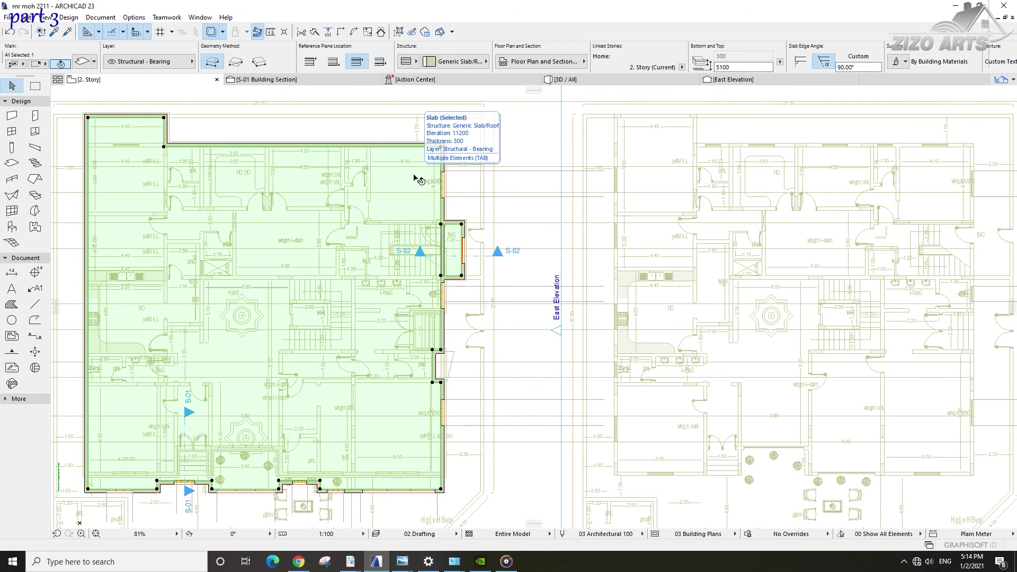
{"action": "left_click", "coordinate": [356, 137]}
{"action": "mouse_move", "coordinate": [723, 84]}
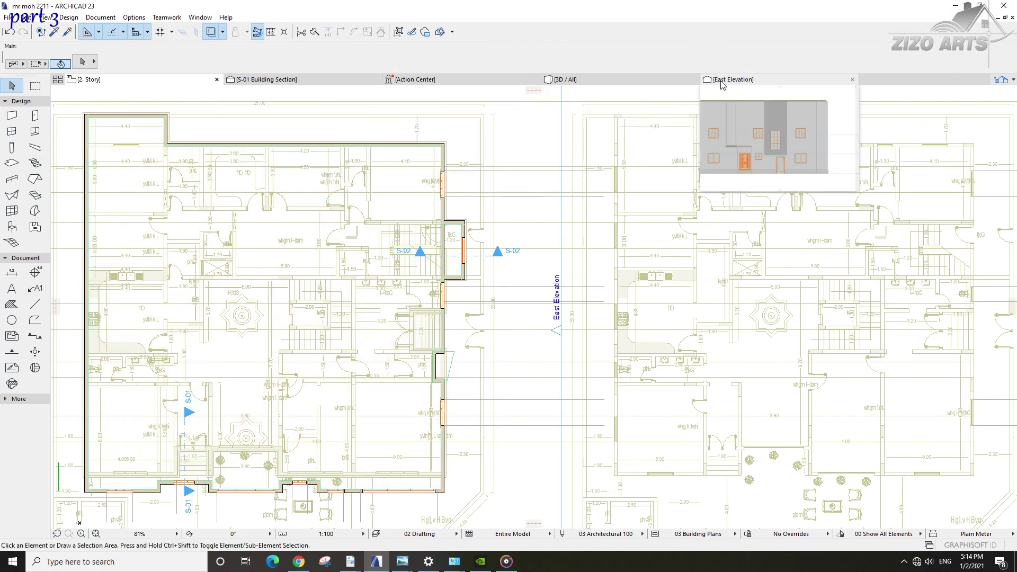
{"action": "left_click", "coordinate": [582, 79]}
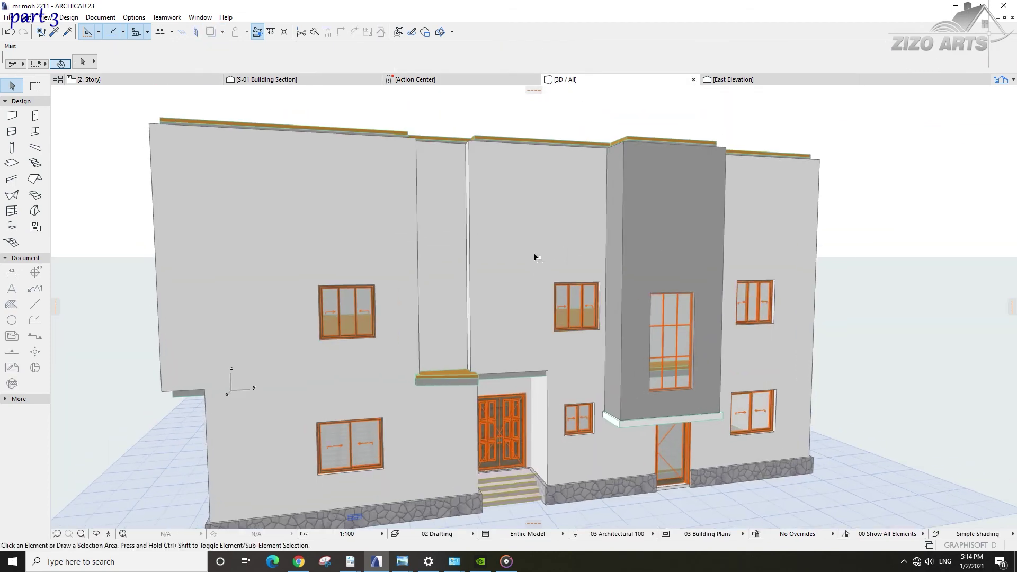
{"action": "middle_click_drag", "start_coordinate": [534, 257], "coordinate": [489, 293], "text": "shift"}
{"action": "scroll", "coordinate": [345, 273], "scroll_direction": "up", "scroll_amount": 4}
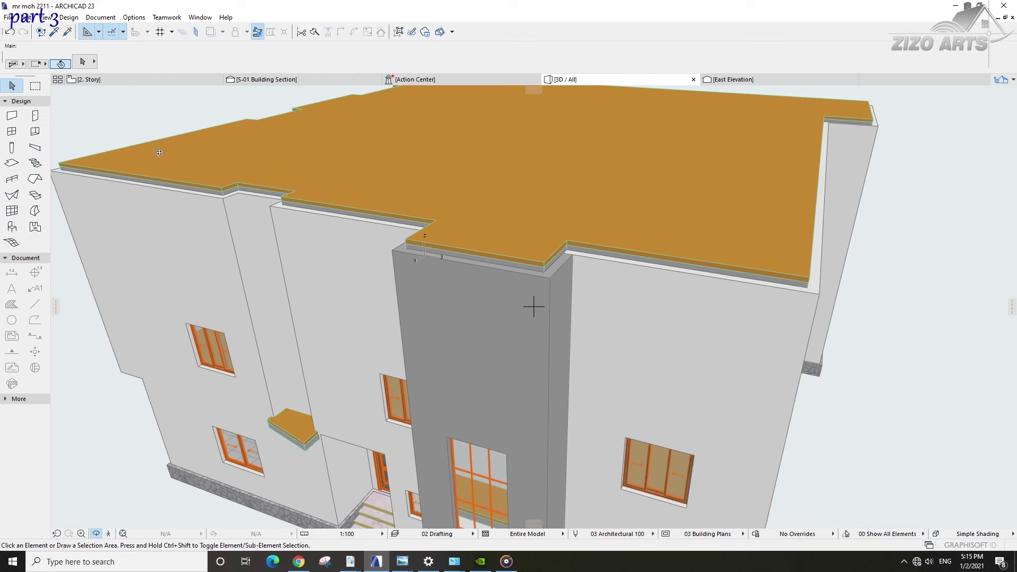
{"action": "left_click", "coordinate": [359, 186]}
{"action": "middle_click_drag", "start_coordinate": [363, 192], "coordinate": [306, 197], "text": "shift"}
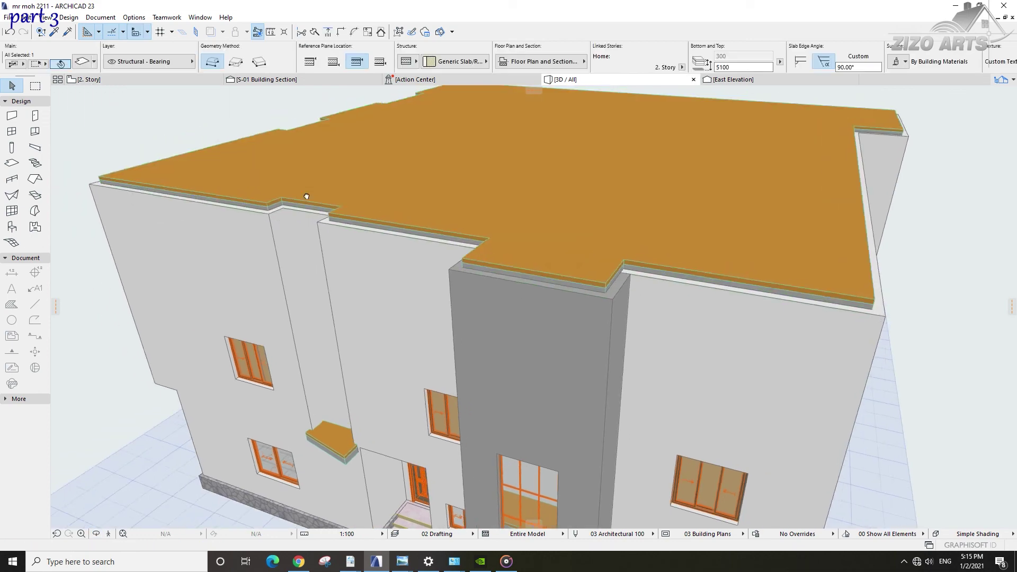
{"action": "left_click", "coordinate": [268, 206]}
{"action": "left_click", "coordinate": [231, 221]}
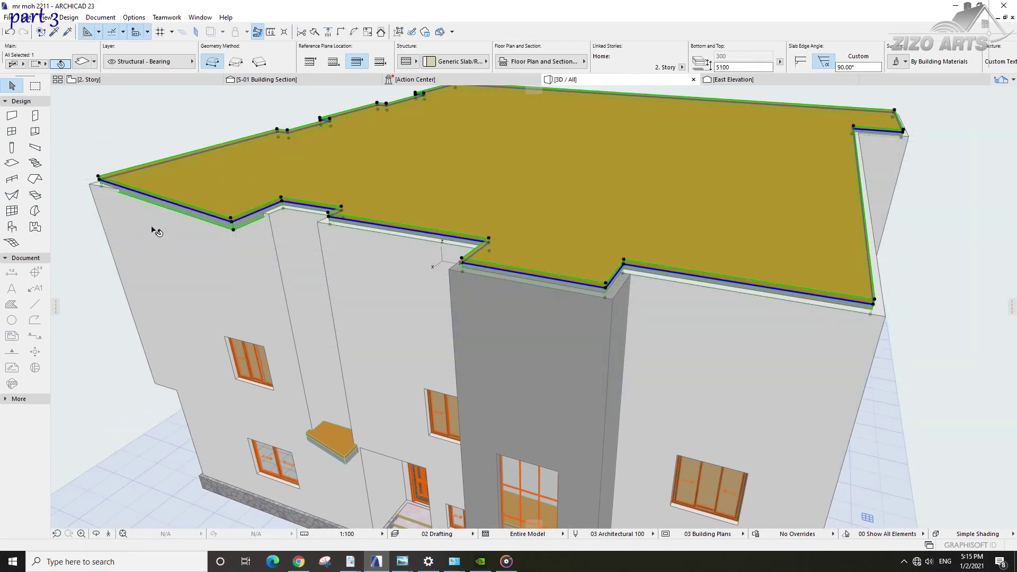
{"action": "key", "text": "Escape"}
Step: In the 2. Story plan, select the roof slab and reposition its corner node at the east wall recess below the projecting bay
{"action": "left_click", "coordinate": [84, 80]}
{"action": "middle_click_drag", "start_coordinate": [451, 320], "coordinate": [461, 345]}
{"action": "scroll", "coordinate": [477, 323], "scroll_direction": "up", "scroll_amount": 3}
{"action": "left_click", "coordinate": [470, 335]}
{"action": "scroll", "coordinate": [456, 355], "scroll_direction": "down", "scroll_amount": 3}
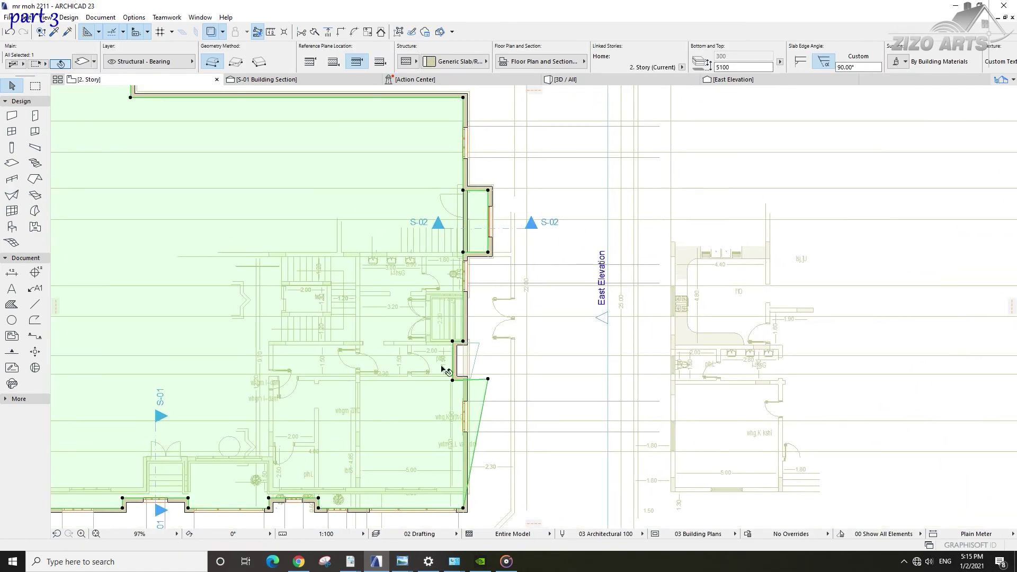
{"action": "scroll", "coordinate": [476, 344], "scroll_direction": "up", "scroll_amount": 4}
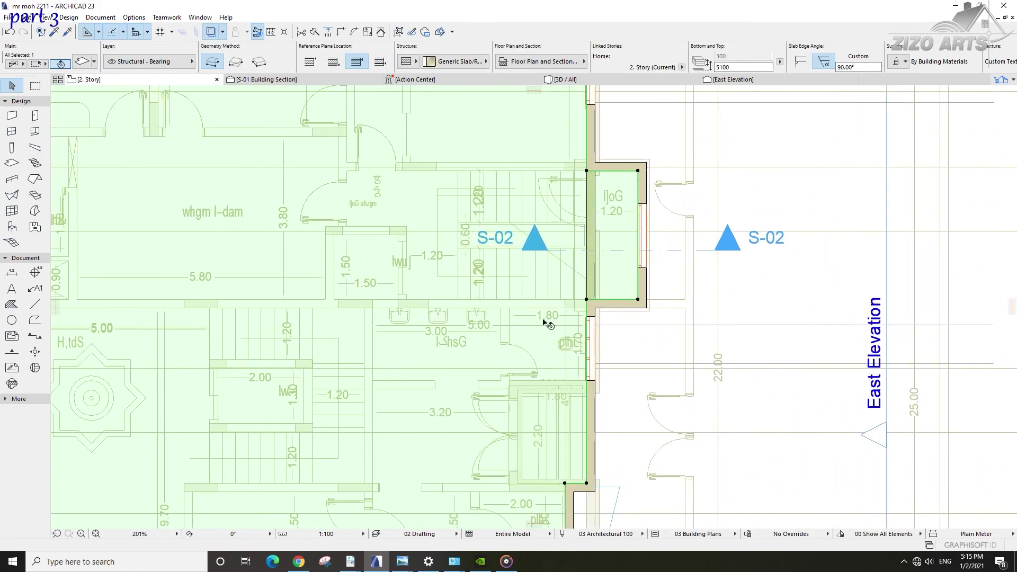
{"action": "left_click", "coordinate": [587, 483]}
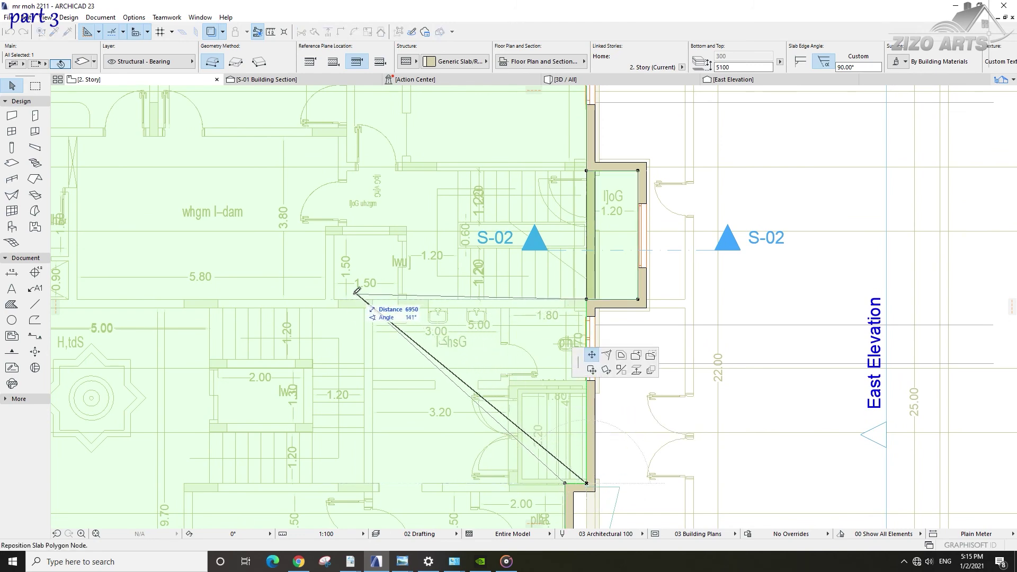
{"action": "left_click", "coordinate": [370, 298]}
{"action": "scroll", "coordinate": [370, 298], "scroll_direction": "down", "scroll_amount": 5}
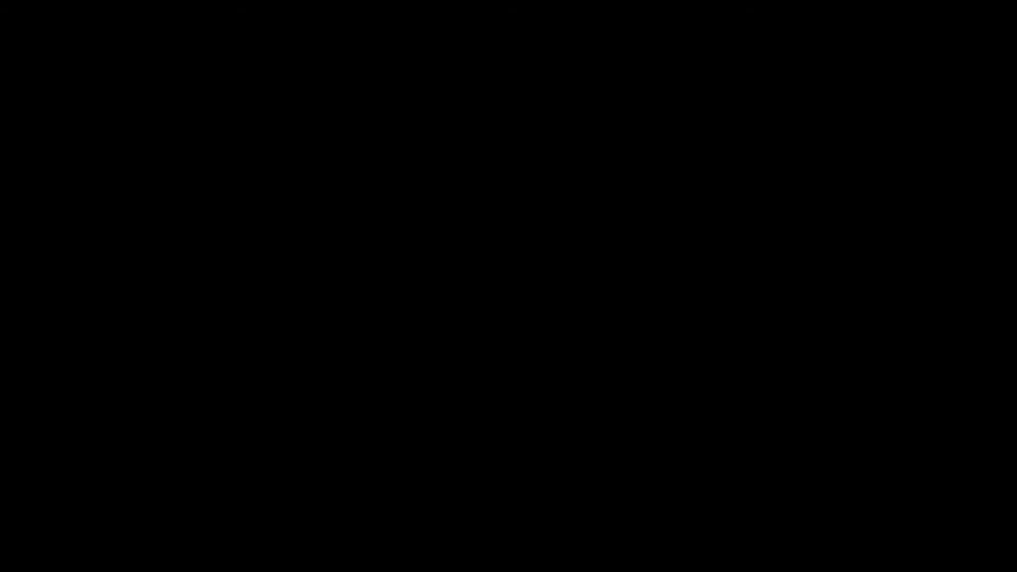